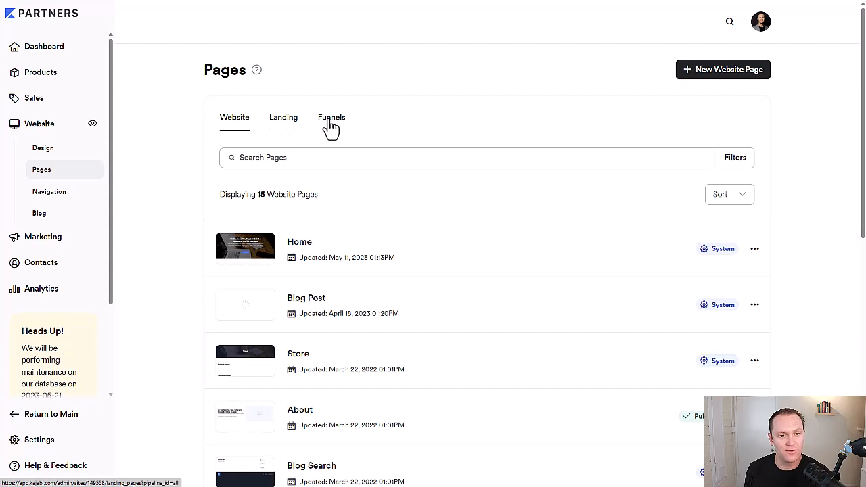
# Switch the Pages list to landing pages and start creating a new landing page.
pyautogui.click(277, 128)
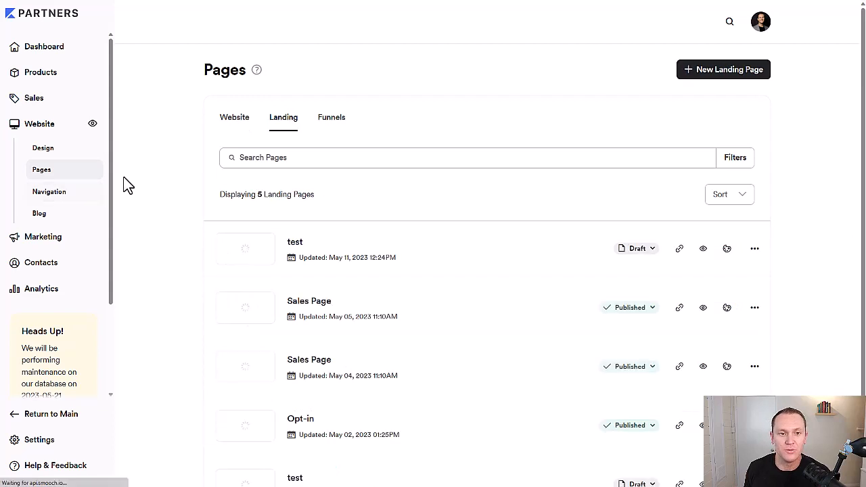
pyautogui.scroll(-2, 155, 167)
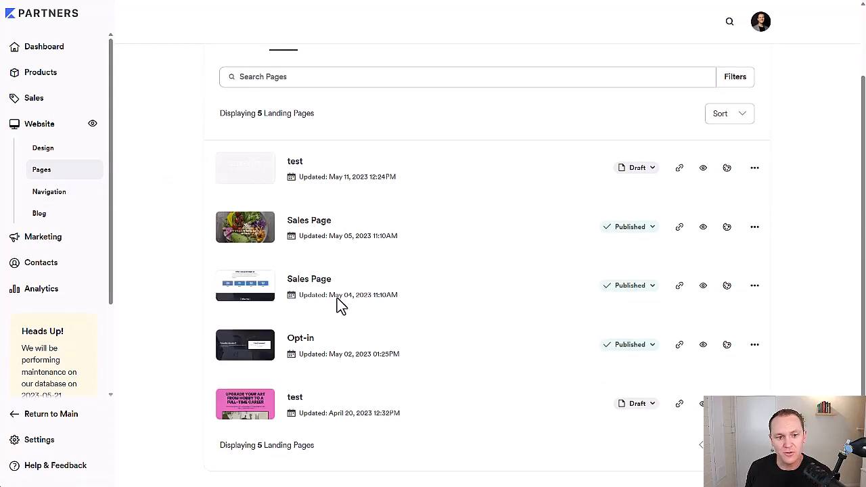
pyautogui.scroll(2, 395, 328)
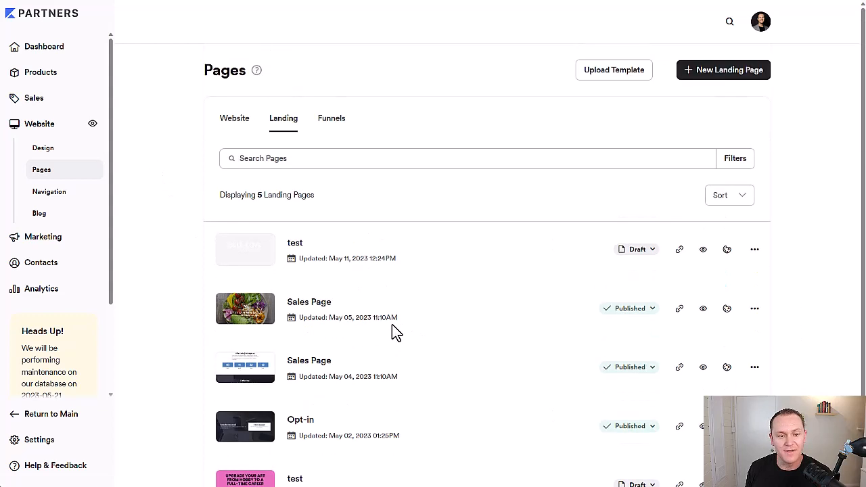
pyautogui.click(707, 85)
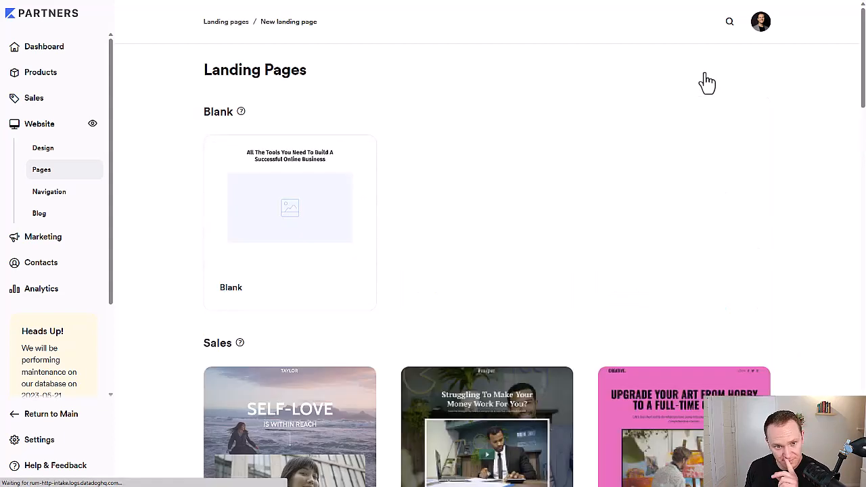
# Preview the Blank landing page template and return to the template gallery.
pyautogui.click(261, 195)
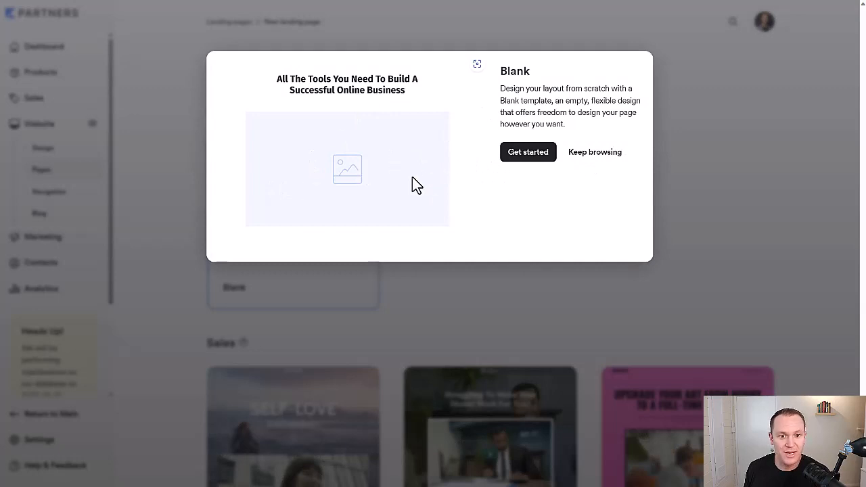
pyautogui.click(601, 156)
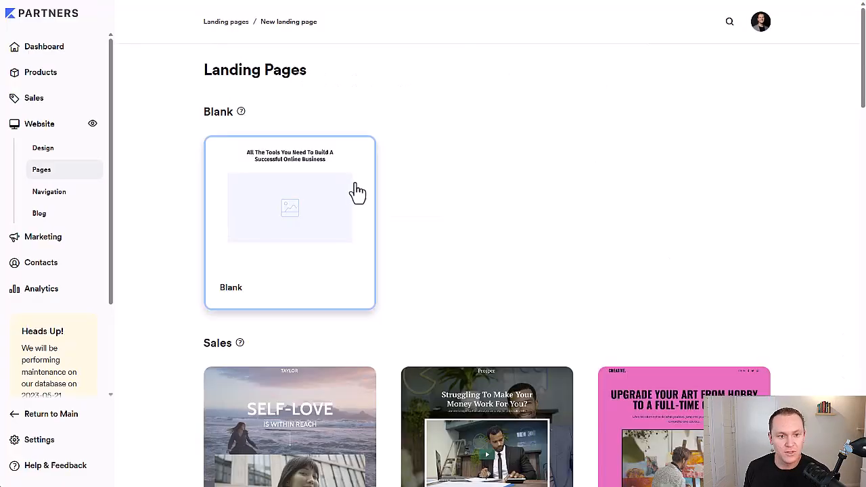
# Expand the Sales category to show all its landing page templates and browse through them.
pyautogui.scroll(-3, 406, 186)
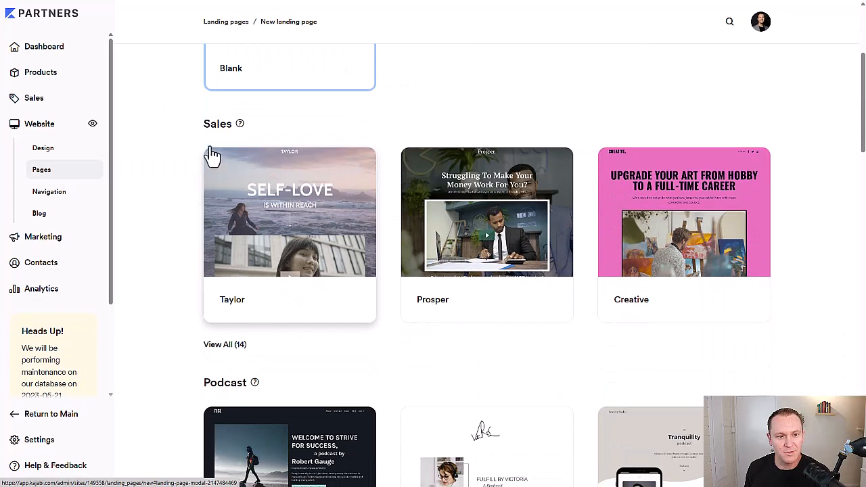
pyautogui.moveTo(201, 134); pyautogui.dragTo(276, 134)
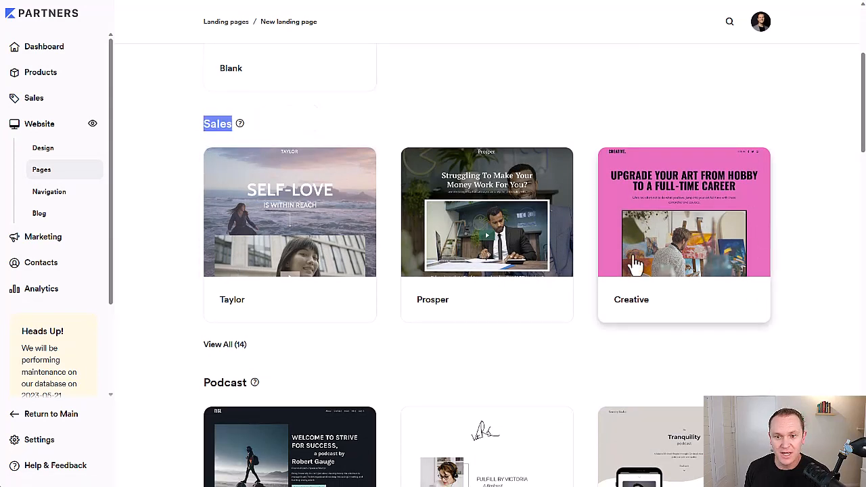
pyautogui.click(239, 345)
pyautogui.scroll(-2, 186, 323)
pyautogui.scroll(1, 196, 300)
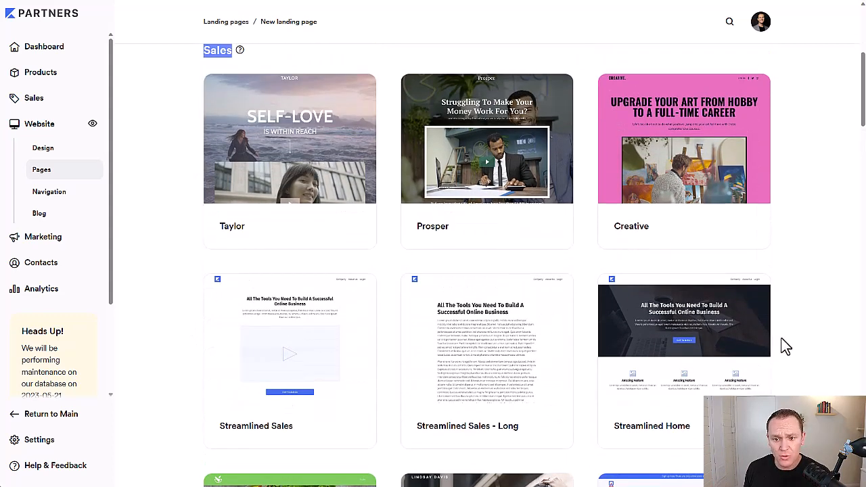
pyautogui.scroll(-3, 385, 308)
pyautogui.scroll(4, 381, 236)
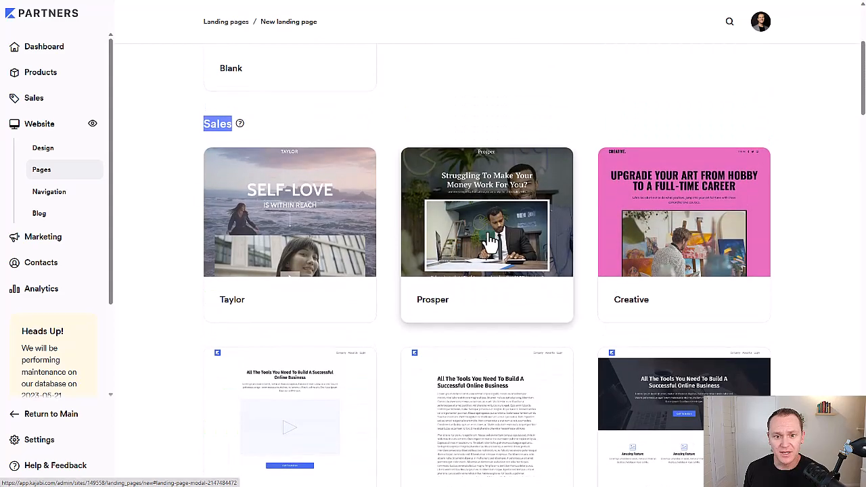
# Preview the Prosper sales template from its header down to the pricing and FAQ sections, and return to the gallery.
pyautogui.click(488, 238)
pyautogui.scroll(-12, 345, 215)
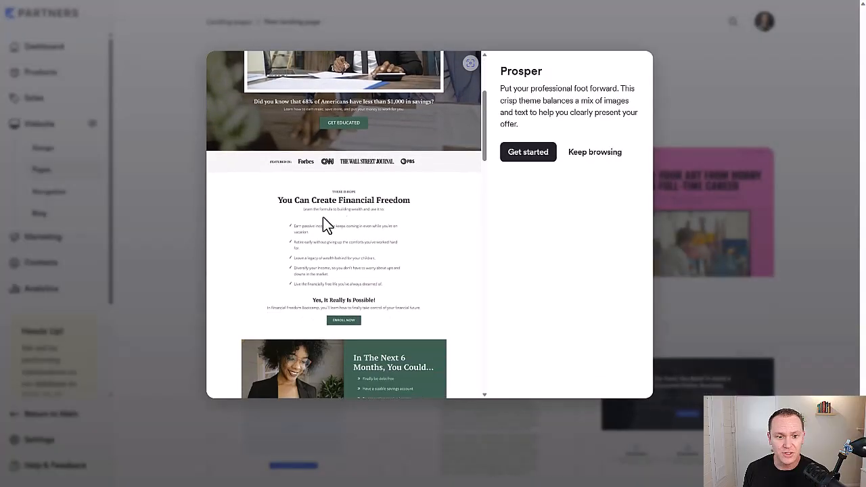
pyautogui.scroll(15, 306, 223)
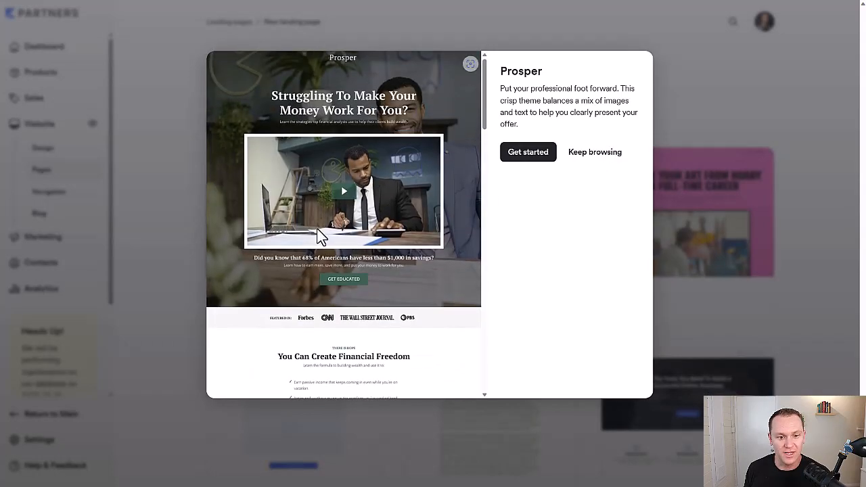
pyautogui.scroll(-6, 320, 236)
pyautogui.scroll(-15, 289, 226)
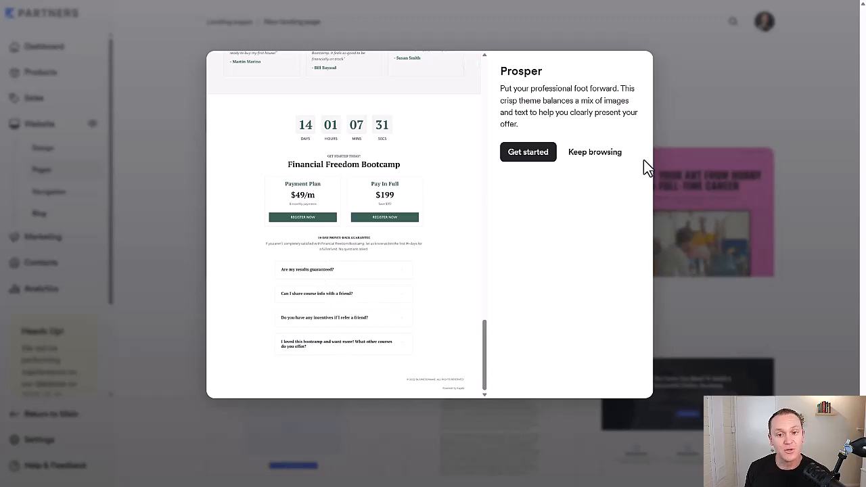
pyautogui.click(594, 152)
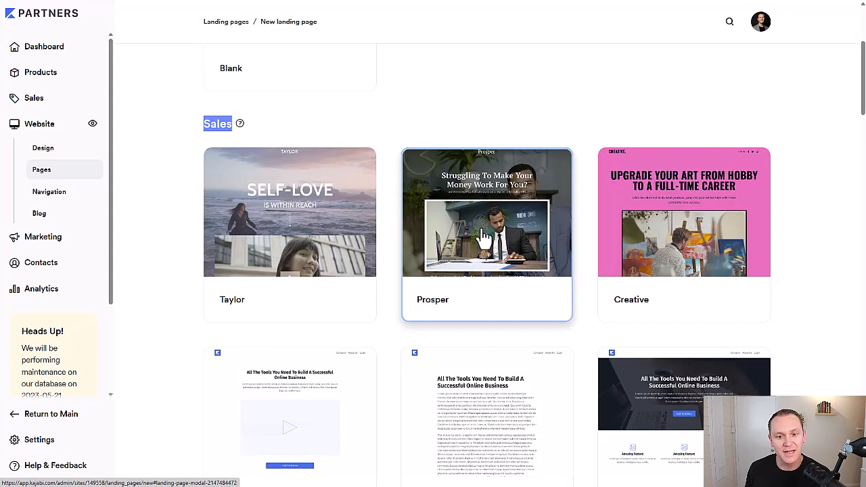
# Preview the Creative sales template, examine its hero and course introduction sections, and return to the gallery.
pyautogui.click(657, 241)
pyautogui.scroll(-2, 377, 237)
pyautogui.scroll(-1, 377, 237)
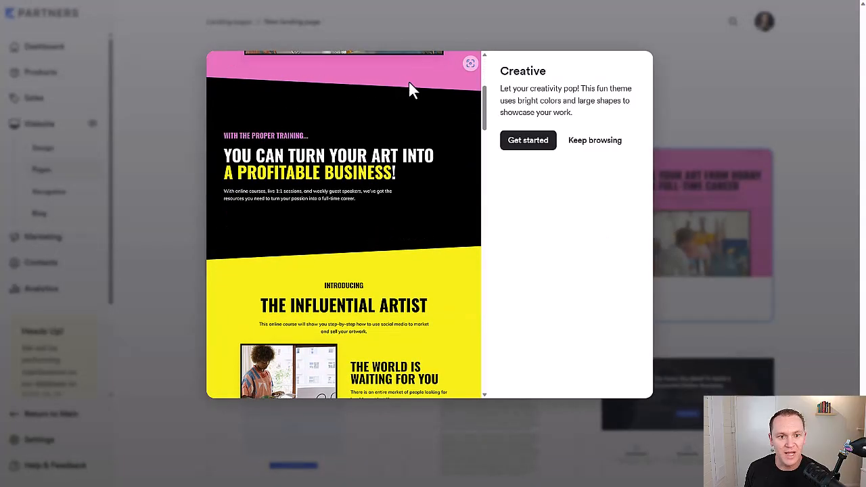
pyautogui.scroll(-3, 388, 101)
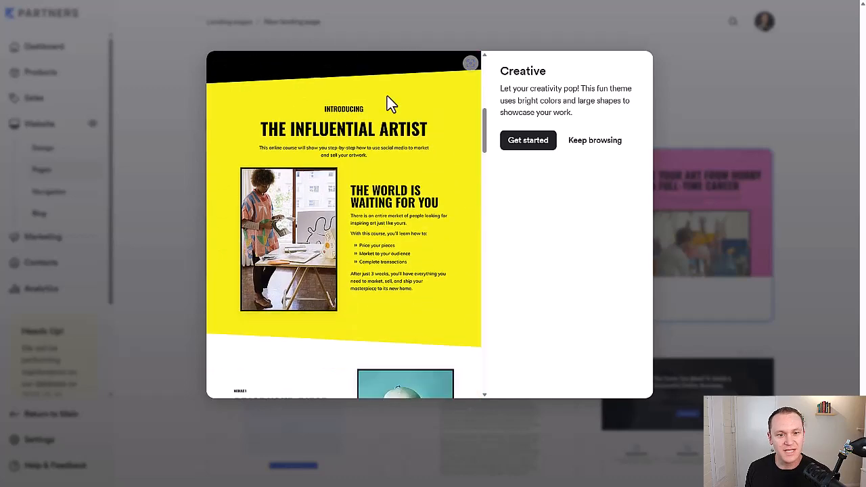
pyautogui.scroll(-2, 388, 101)
pyautogui.scroll(2, 391, 100)
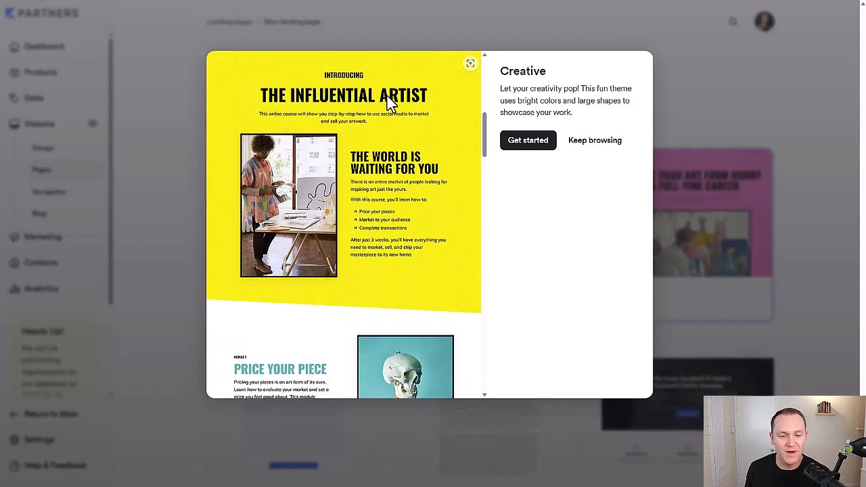
pyautogui.scroll(1, 436, 175)
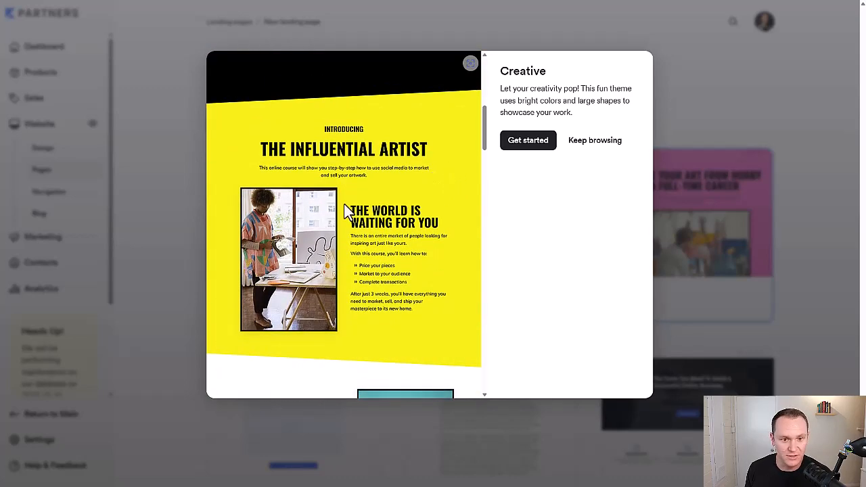
pyautogui.scroll(1, 347, 211)
pyautogui.scroll(5, 346, 212)
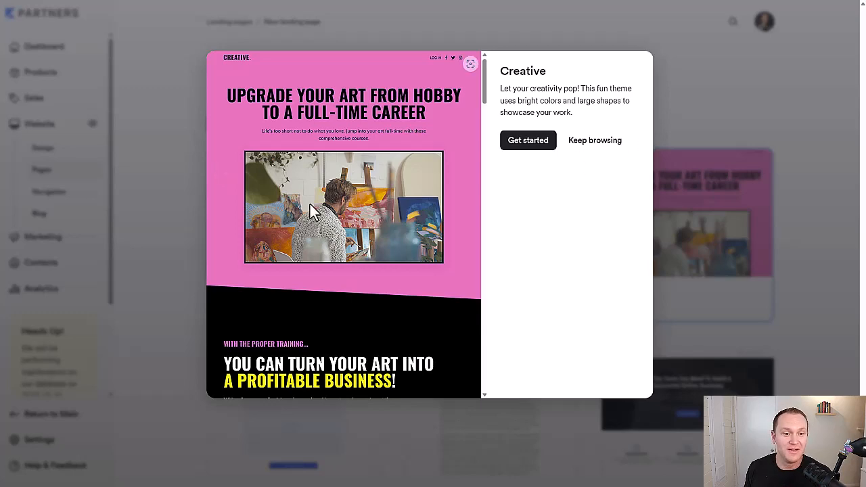
pyautogui.scroll(-1, 303, 212)
pyautogui.scroll(-1, 299, 201)
pyautogui.scroll(2, 300, 209)
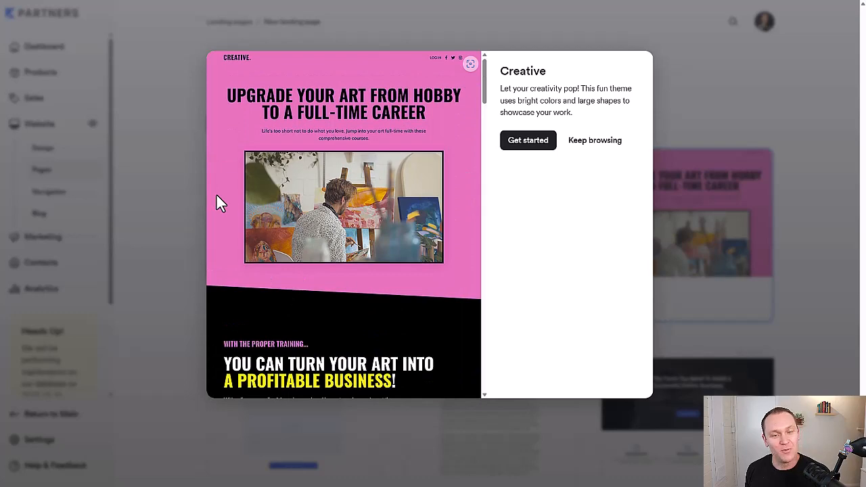
pyautogui.click(586, 144)
# Preview the Taylor sales template and examine its hero, masterclass module, group coaching and bio sections.
pyautogui.scroll(-2, 315, 236)
pyautogui.click(308, 184)
pyautogui.scroll(-5, 324, 203)
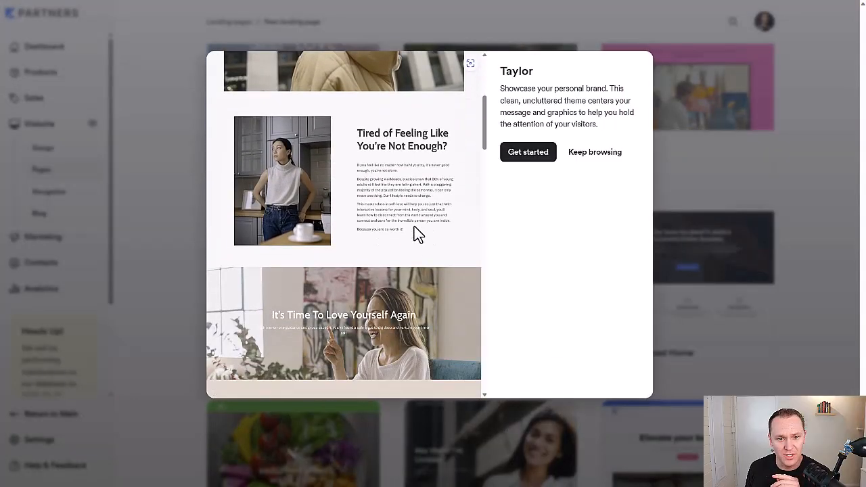
pyautogui.scroll(3, 416, 230)
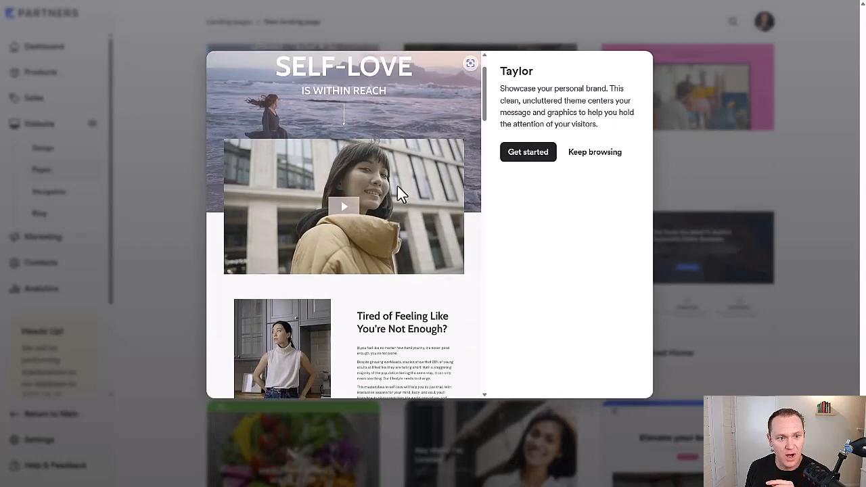
pyautogui.scroll(-6, 419, 184)
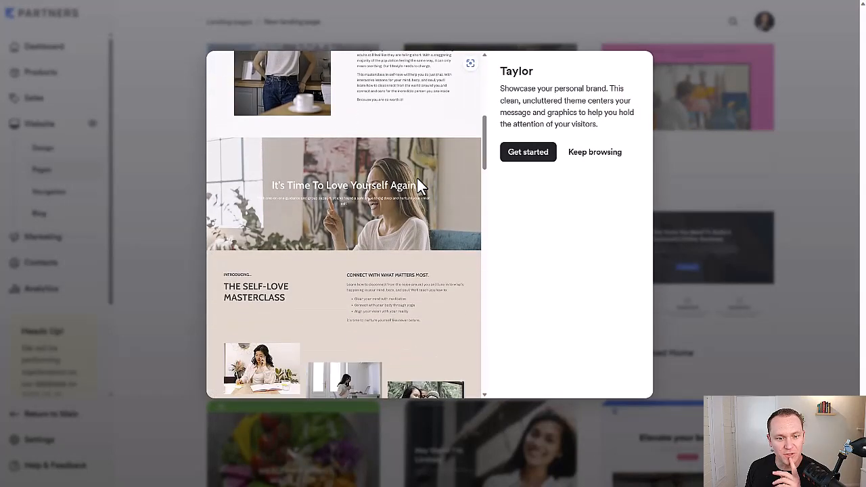
pyautogui.scroll(1, 419, 184)
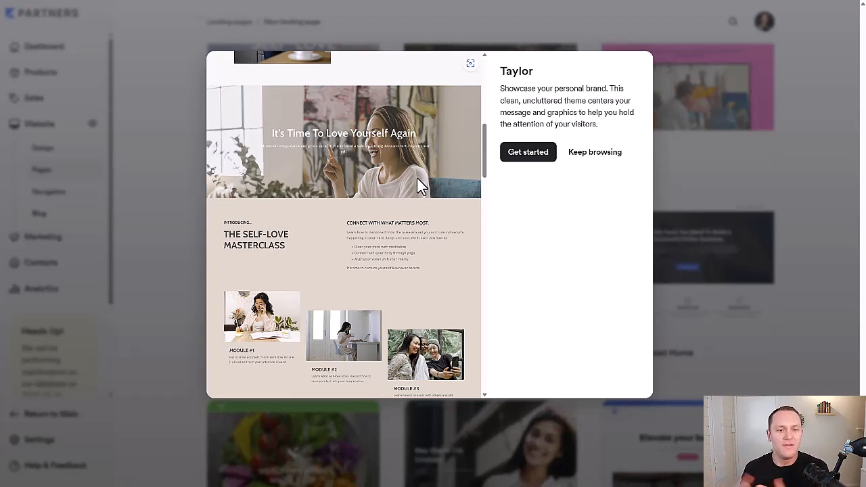
pyautogui.scroll(-3, 419, 186)
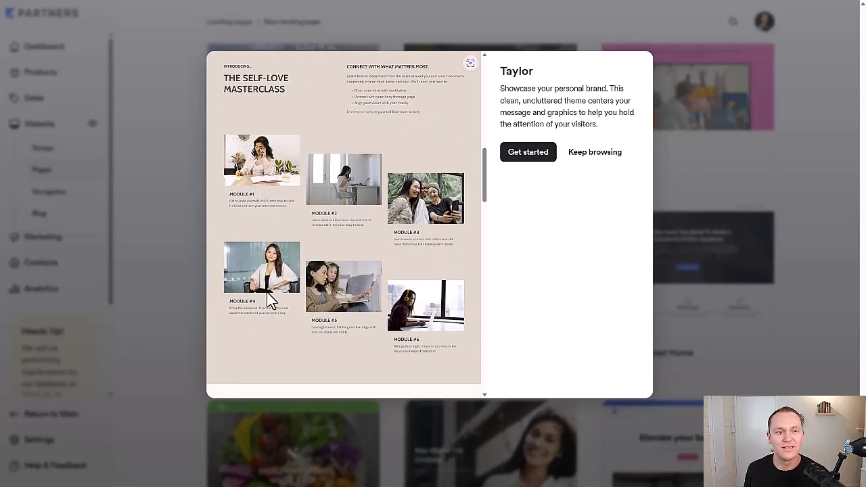
pyautogui.scroll(-3, 269, 299)
pyautogui.scroll(-1, 269, 299)
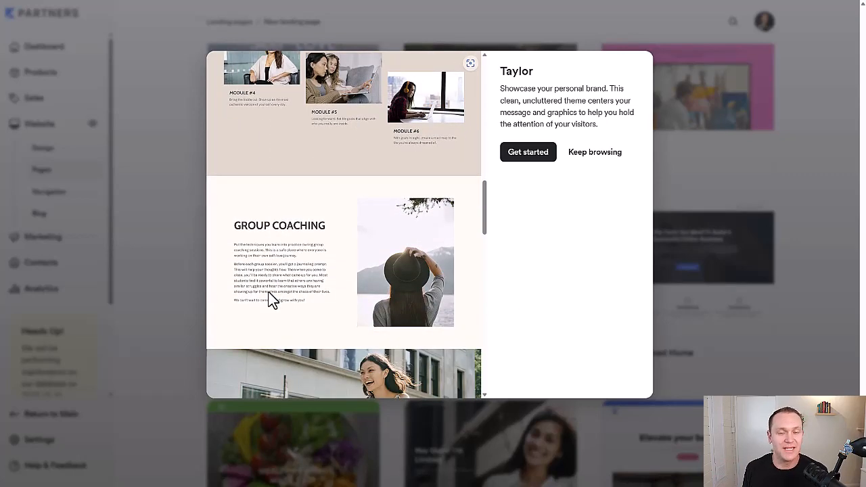
pyautogui.scroll(-4, 269, 300)
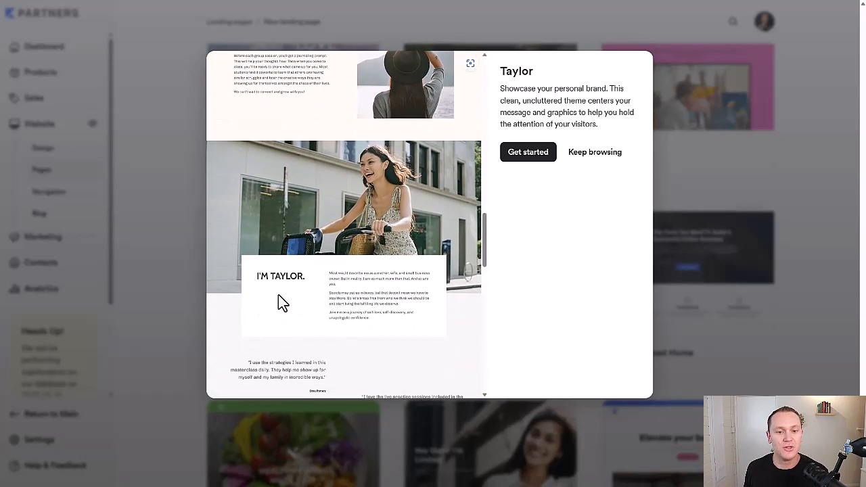
# Examine the Taylor template's masterclass fit, pricing, money-back guarantee and FAQ sections down to the footer.
pyautogui.scroll(-6, 283, 303)
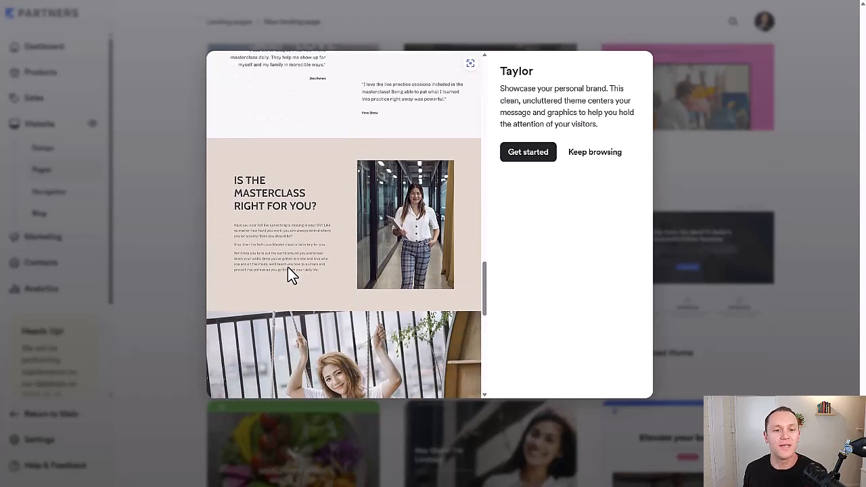
pyautogui.scroll(-1, 290, 274)
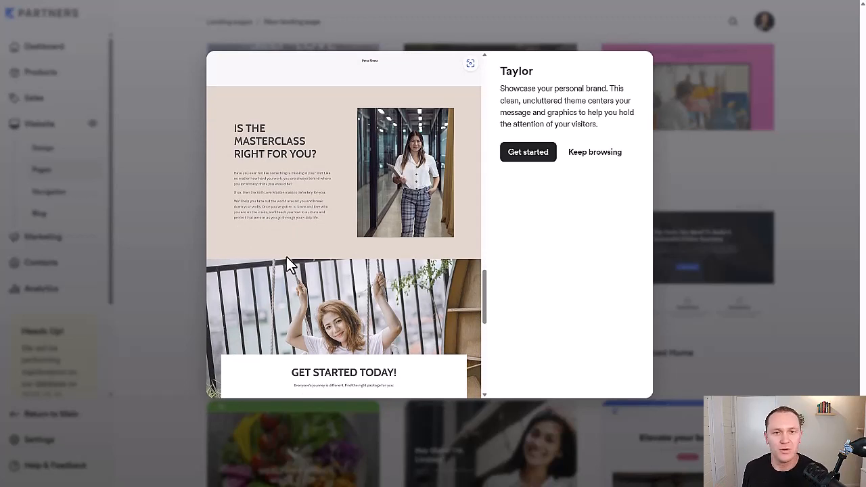
pyautogui.scroll(-1, 286, 257)
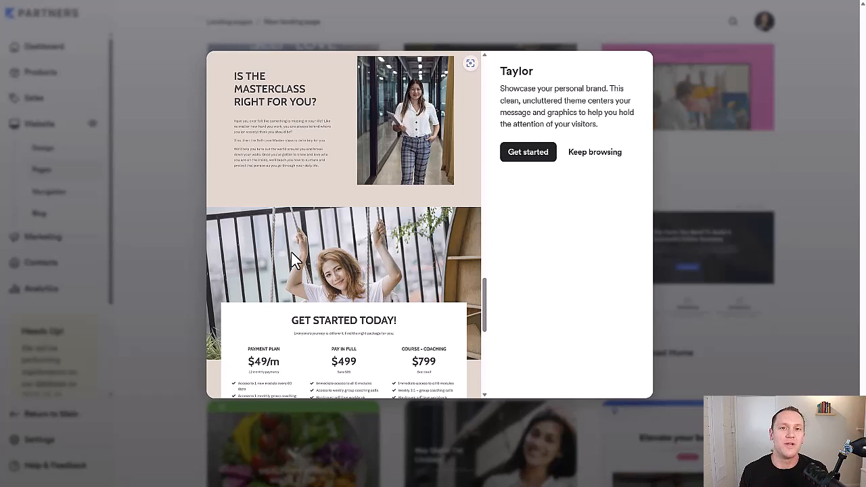
pyautogui.scroll(-5, 376, 211)
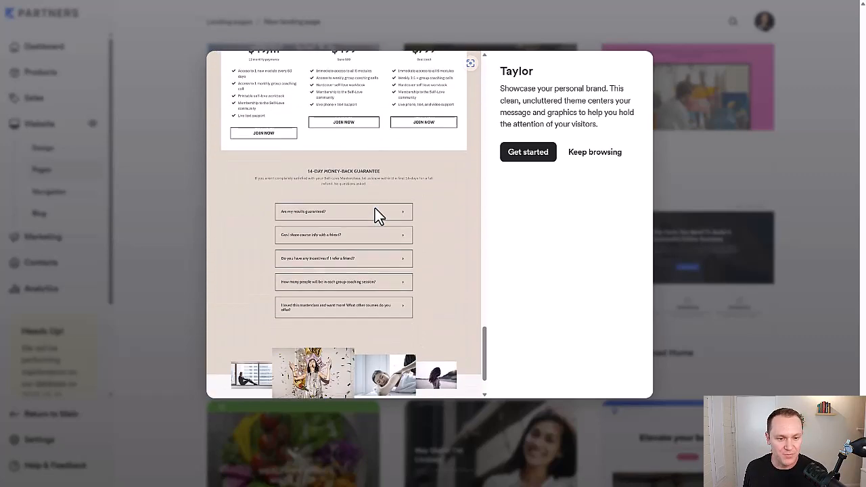
pyautogui.scroll(-2, 377, 215)
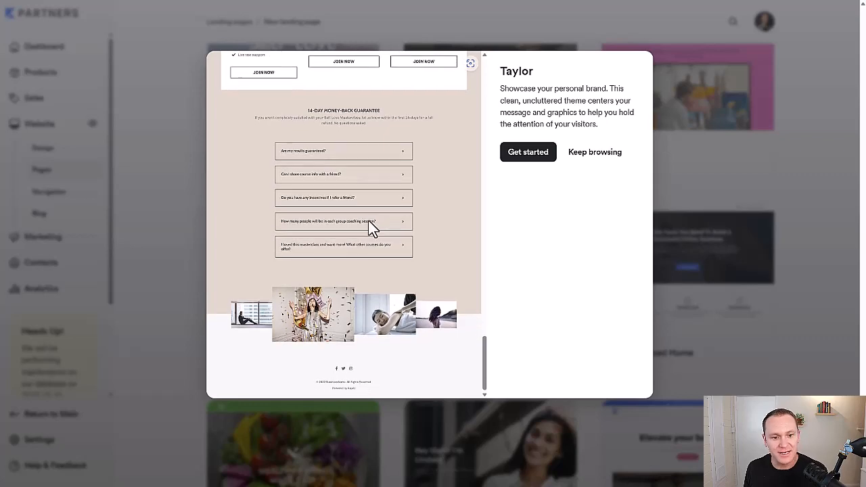
pyautogui.scroll(5, 351, 197)
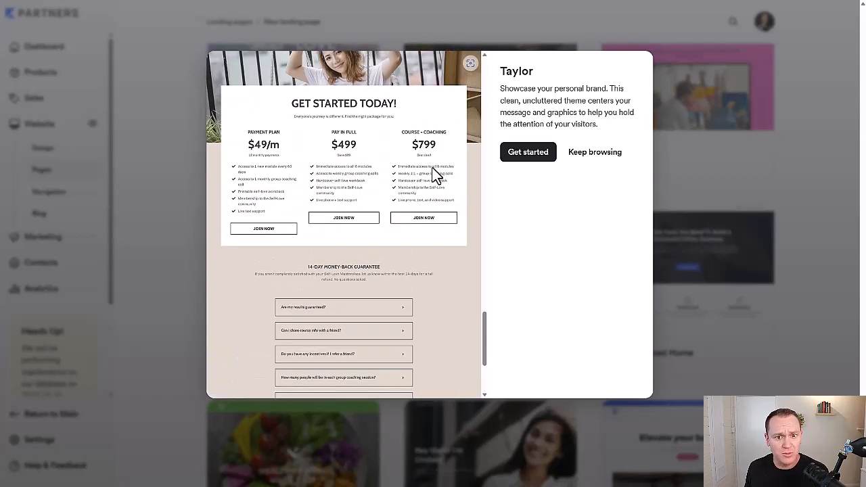
pyautogui.scroll(4, 431, 169)
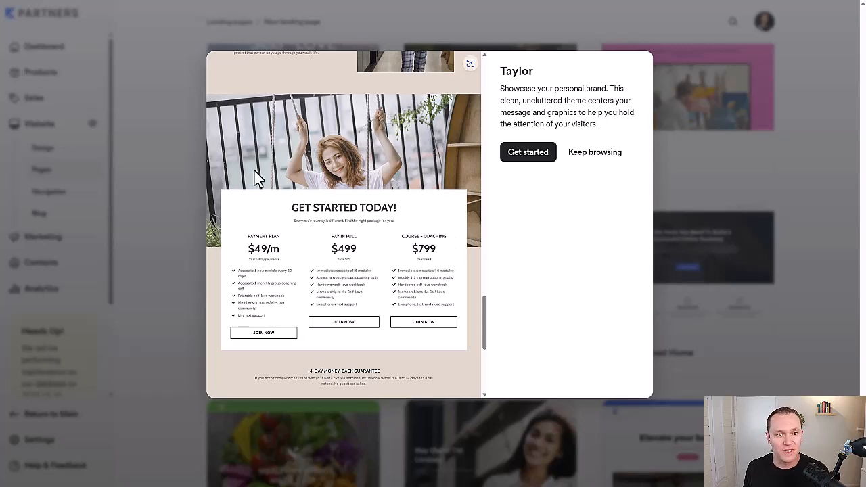
pyautogui.scroll(-10, 307, 236)
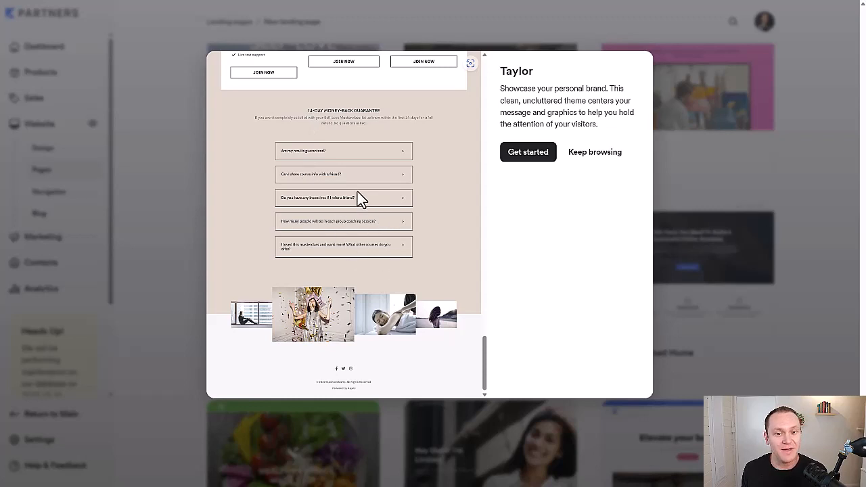
# Close the Taylor preview, examine the Streamlined Sales template down to its key benefits and FAQ sections, and return to the gallery.
pyautogui.click(595, 153)
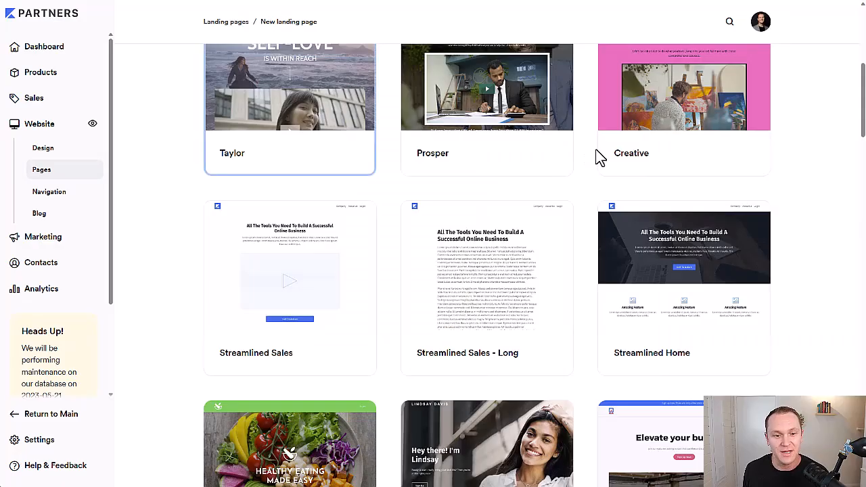
pyautogui.scroll(-4, 381, 257)
pyautogui.scroll(2, 376, 260)
pyautogui.scroll(1, 338, 230)
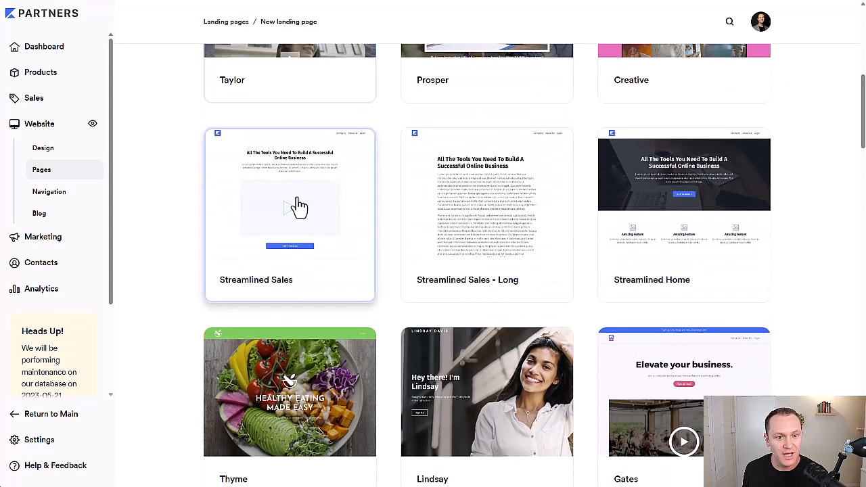
pyautogui.click(299, 207)
pyautogui.scroll(-5, 352, 223)
pyautogui.scroll(-4, 359, 218)
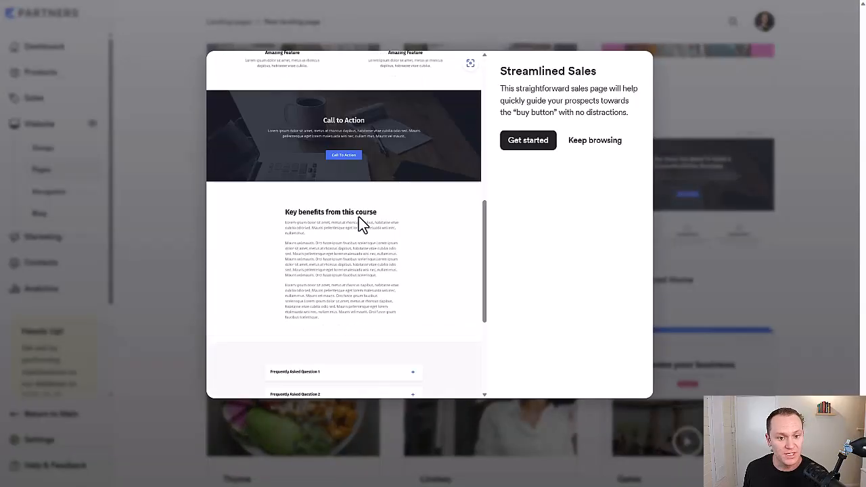
pyautogui.scroll(9, 359, 223)
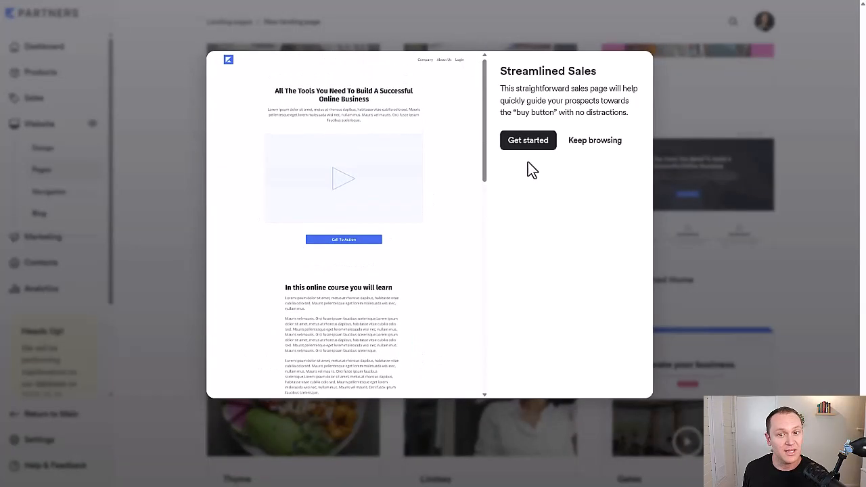
pyautogui.click(587, 142)
# Preview the Lindsay template, examine it from the hero down to its sign-up section, and return to the gallery.
pyautogui.scroll(-3, 595, 237)
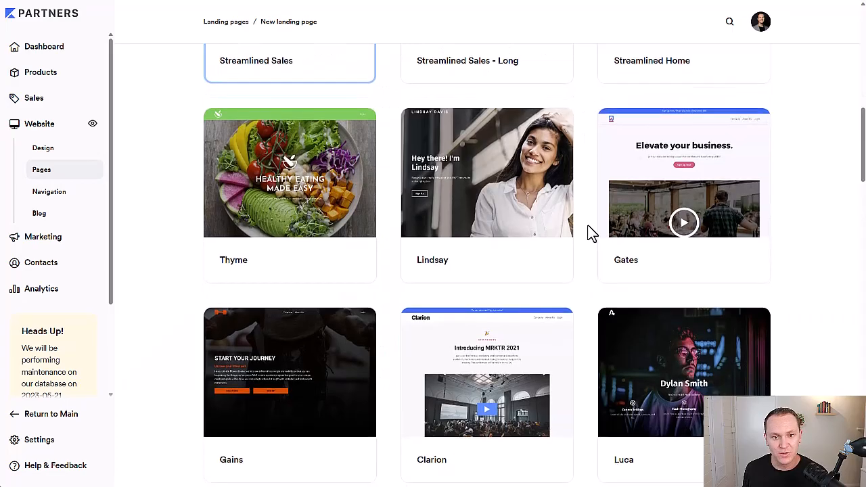
pyautogui.click(464, 212)
pyautogui.scroll(-5, 383, 242)
pyautogui.scroll(5, 382, 241)
pyautogui.scroll(-6, 384, 241)
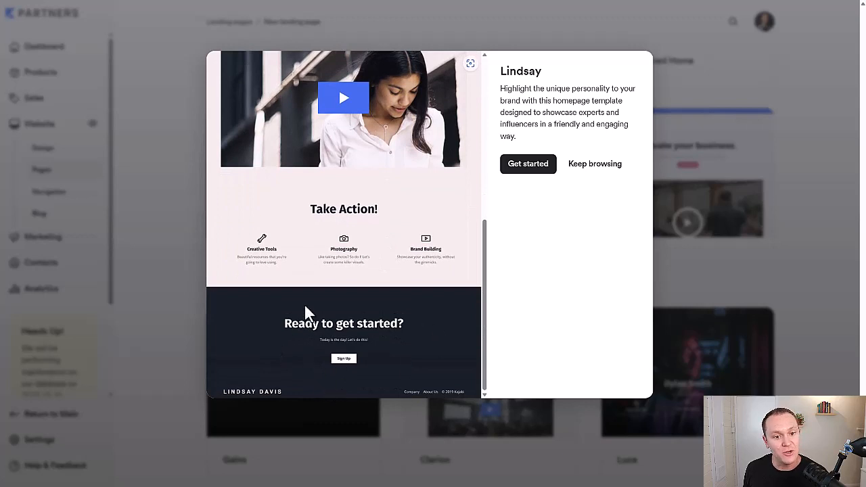
pyautogui.scroll(6, 306, 323)
pyautogui.click(613, 166)
# Create a landing page titled "Sales Page 2" from the Taylor sales template.
pyautogui.scroll(-3, 584, 257)
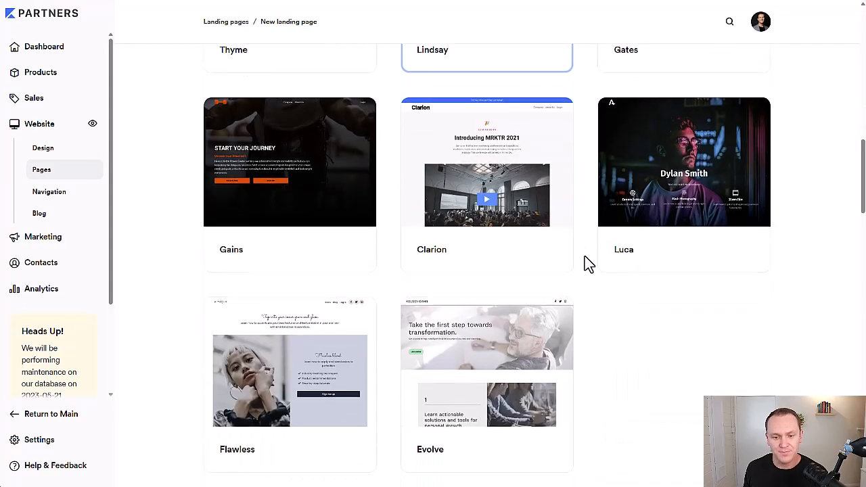
pyautogui.scroll(5, 223, 237)
pyautogui.scroll(5, 205, 237)
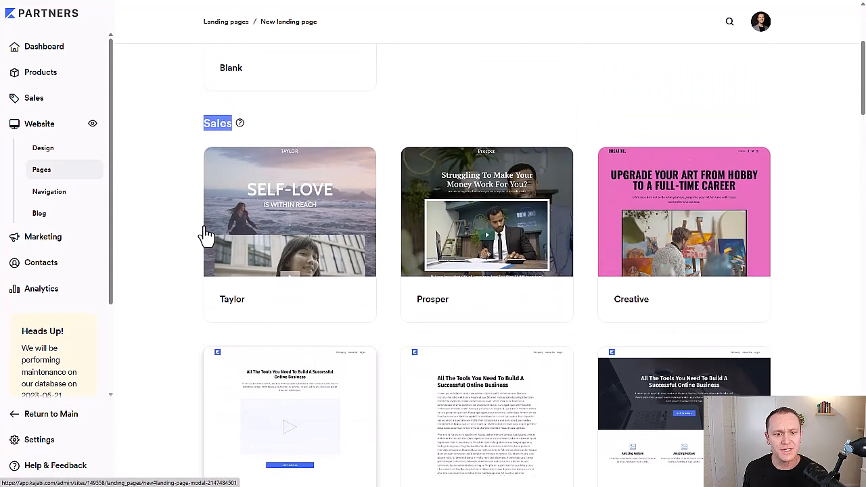
pyautogui.scroll(-2, 199, 232)
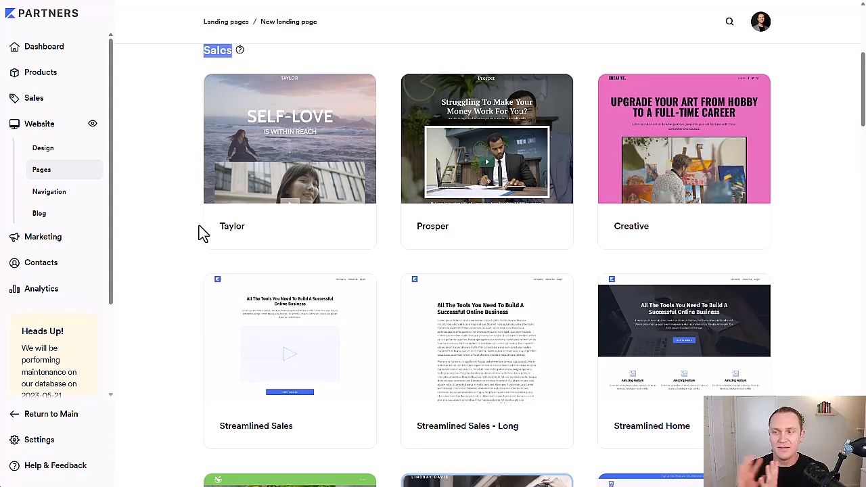
pyautogui.click(192, 185)
pyautogui.click(251, 183)
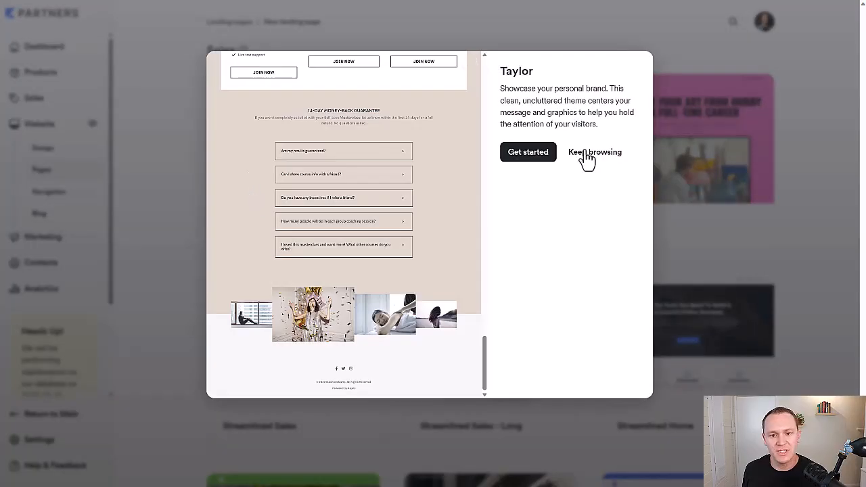
pyautogui.click(541, 155)
pyautogui.click(537, 170)
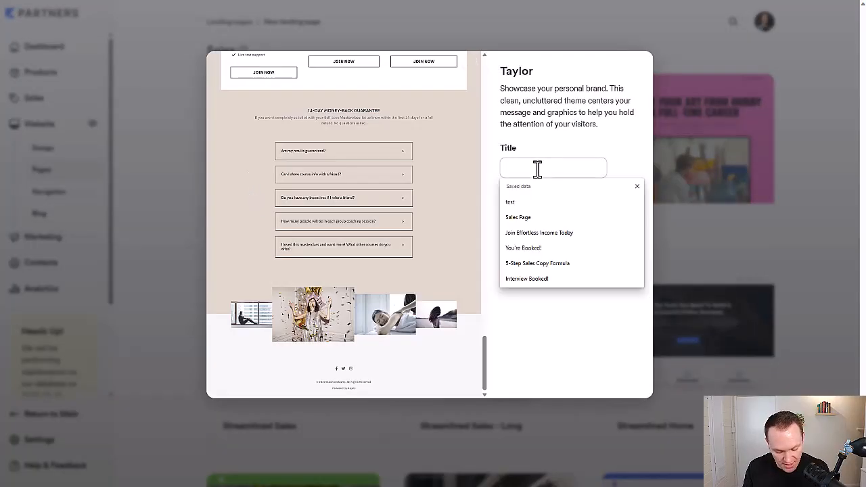
pyautogui.write('Sales Page 2')
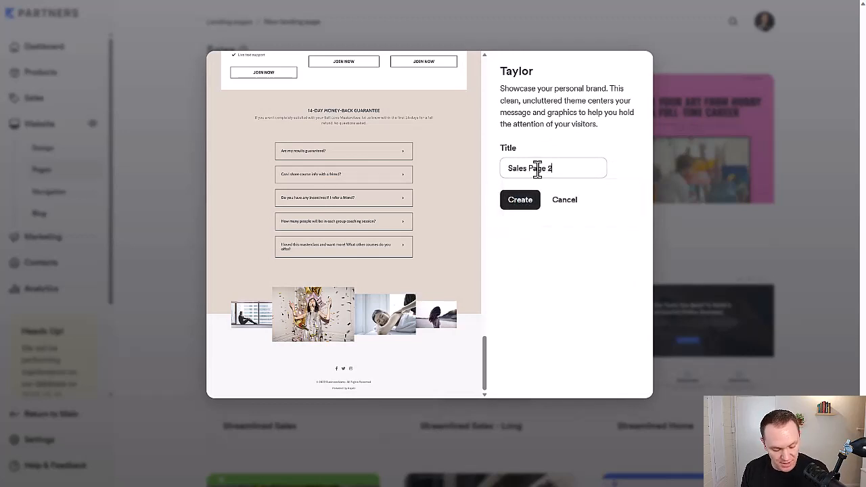
pyautogui.click(519, 202)
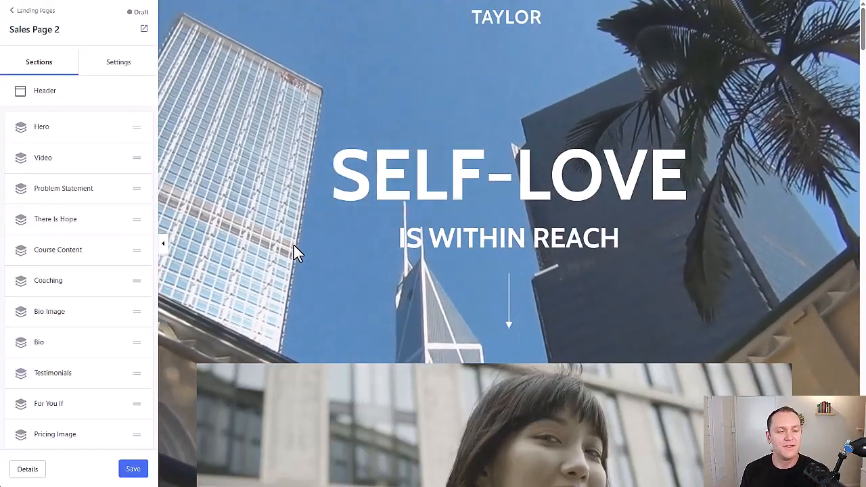
# Set the Hero section's background media type to Image.
pyautogui.click(236, 170)
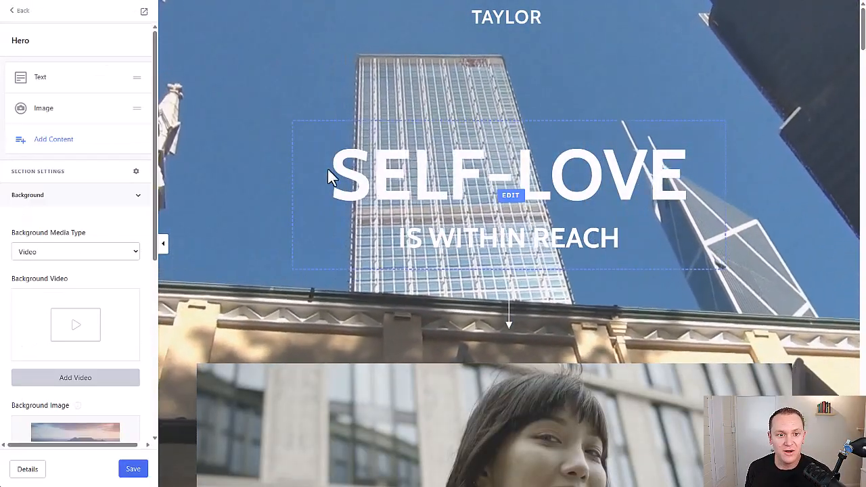
pyautogui.scroll(-3, 33, 118)
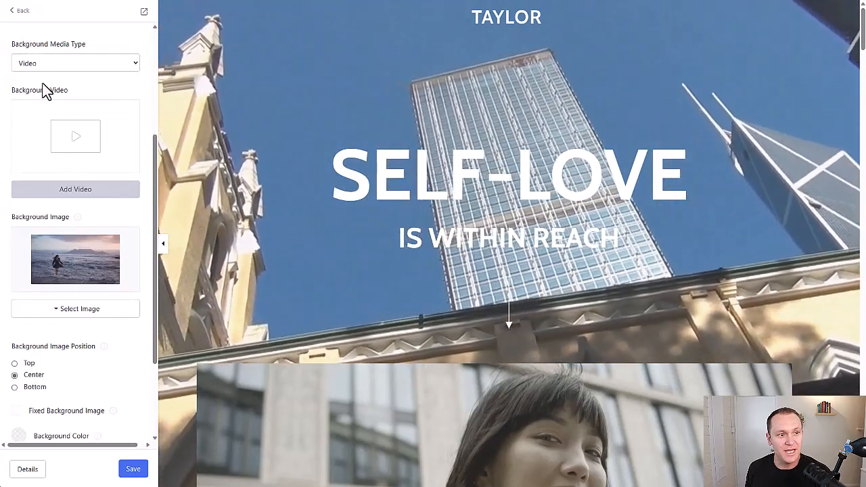
pyautogui.click(44, 64)
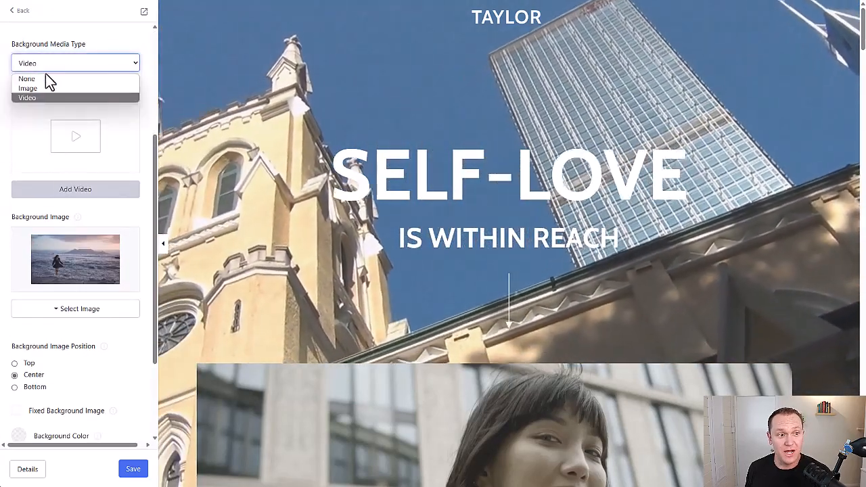
pyautogui.click(47, 96)
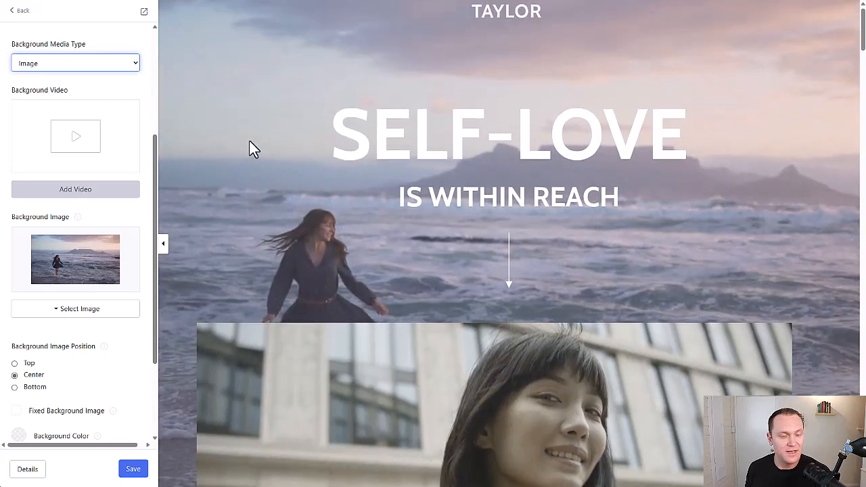
# Open the video block below the hero for editing and inspect its player accent color option.
pyautogui.scroll(-5, 249, 149)
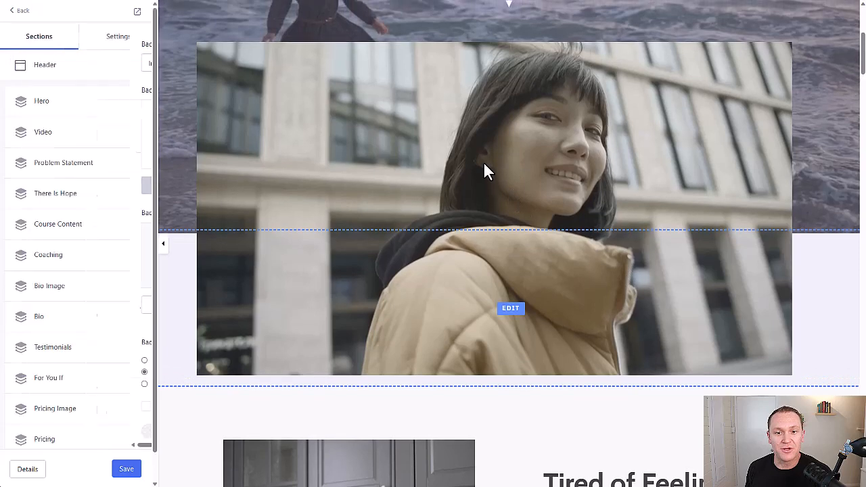
pyautogui.click(482, 166)
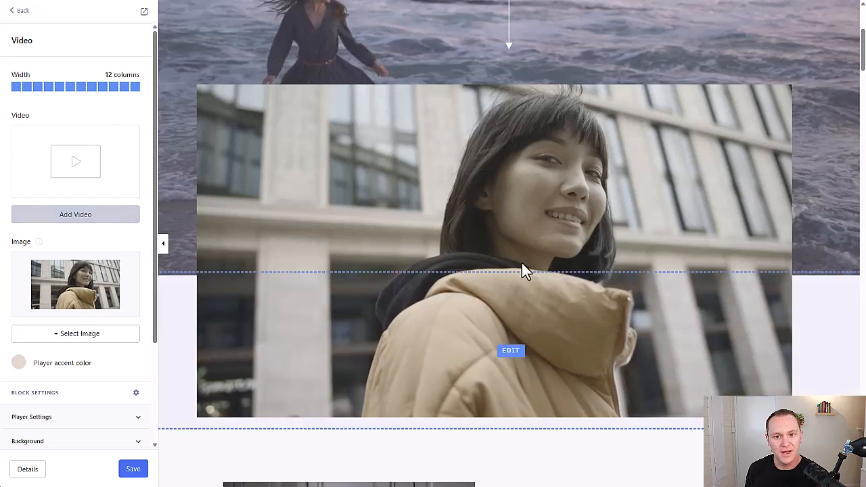
pyautogui.scroll(-2, 54, 243)
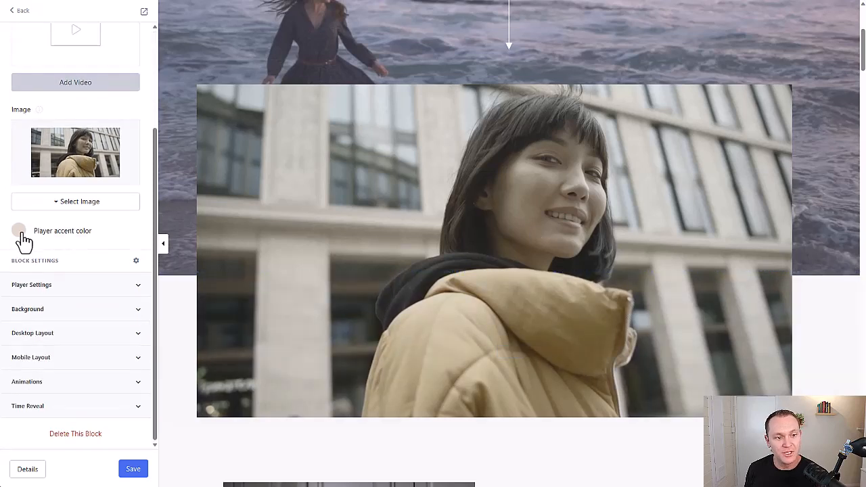
pyautogui.click(20, 233)
pyautogui.click(139, 232)
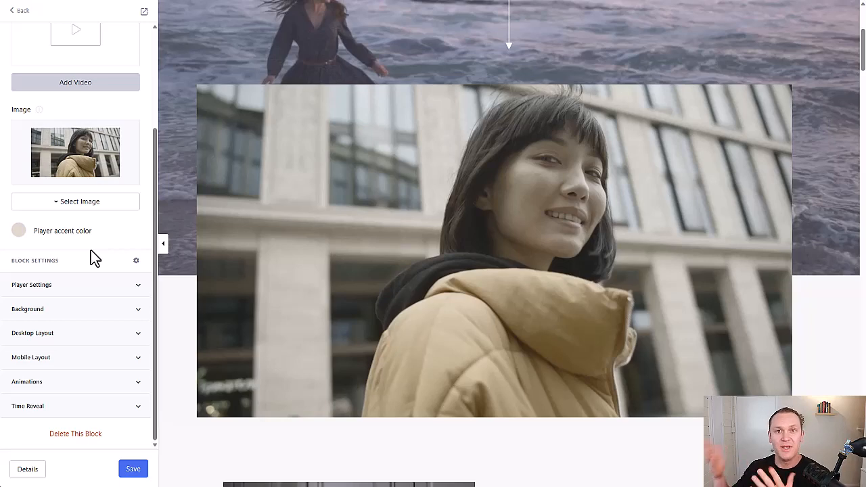
# Examine the video block's player controls, such as autoplay, looping and play button options, along with the section below it.
pyautogui.click(68, 291)
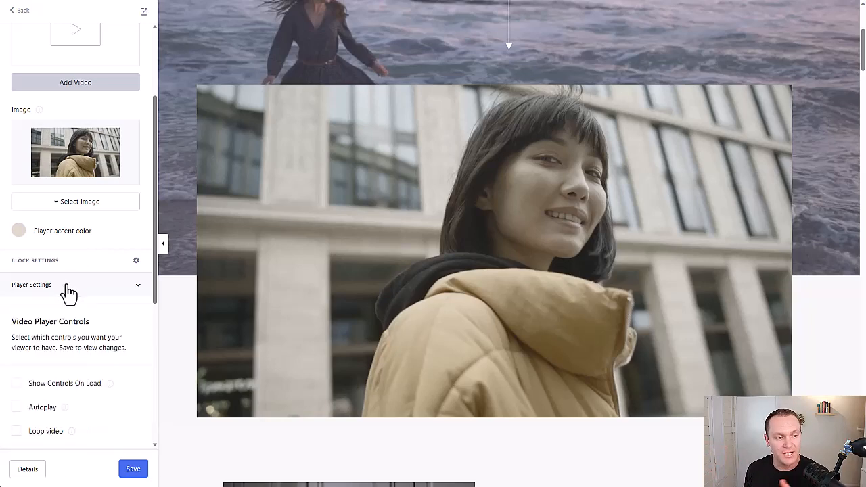
pyautogui.scroll(-3, 67, 292)
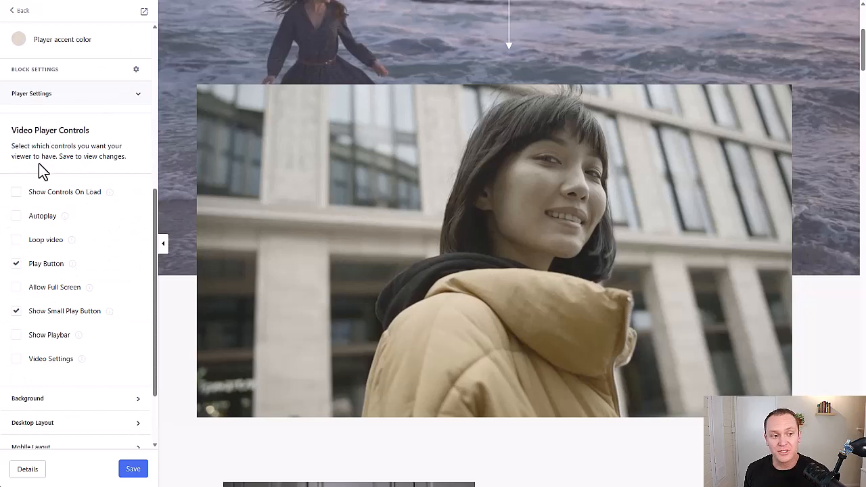
pyautogui.scroll(-1, 37, 169)
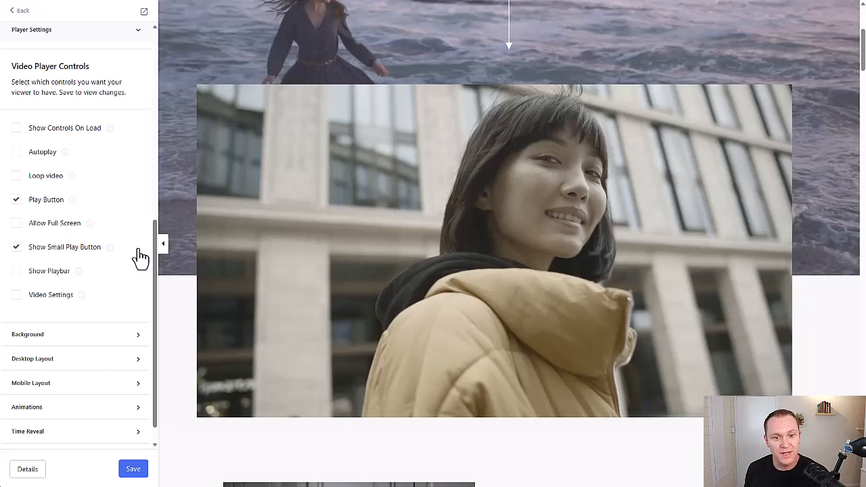
pyautogui.scroll(-8, 424, 252)
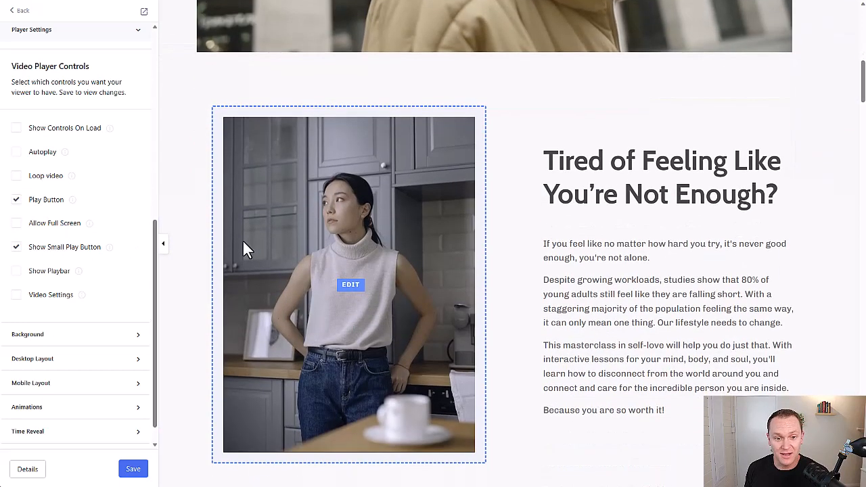
pyautogui.scroll(3, 202, 238)
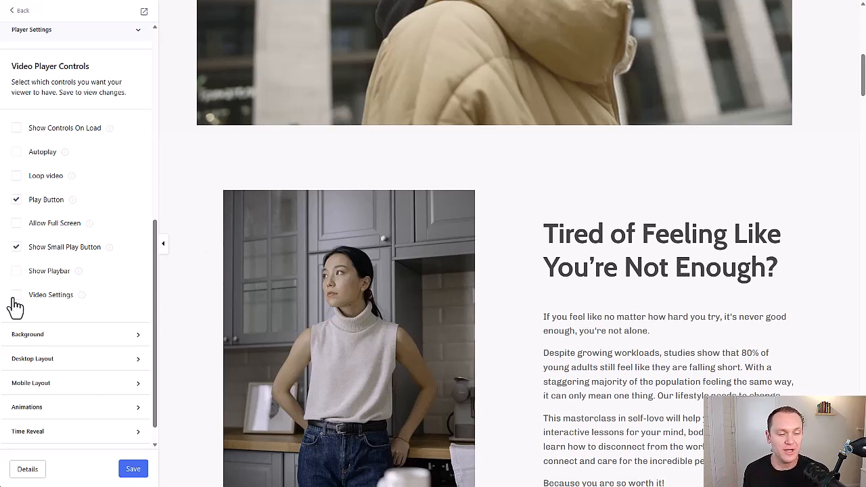
pyautogui.scroll(1, 14, 303)
pyautogui.scroll(-1, 29, 276)
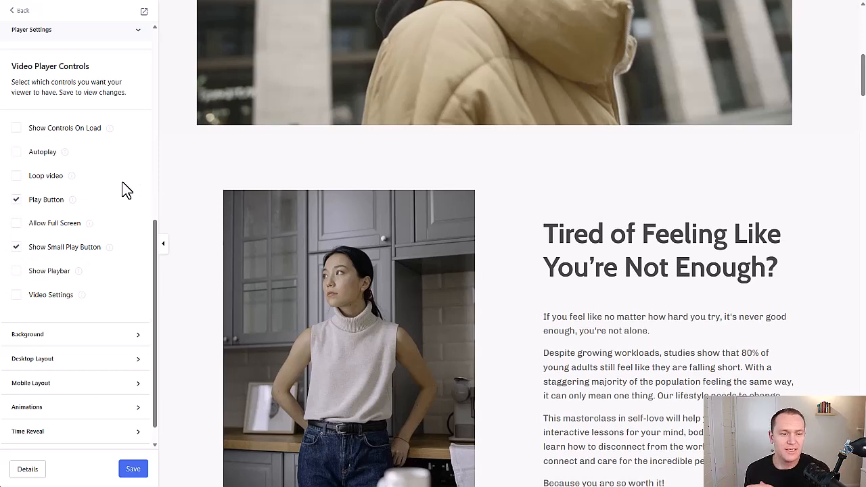
pyautogui.scroll(-1, 124, 189)
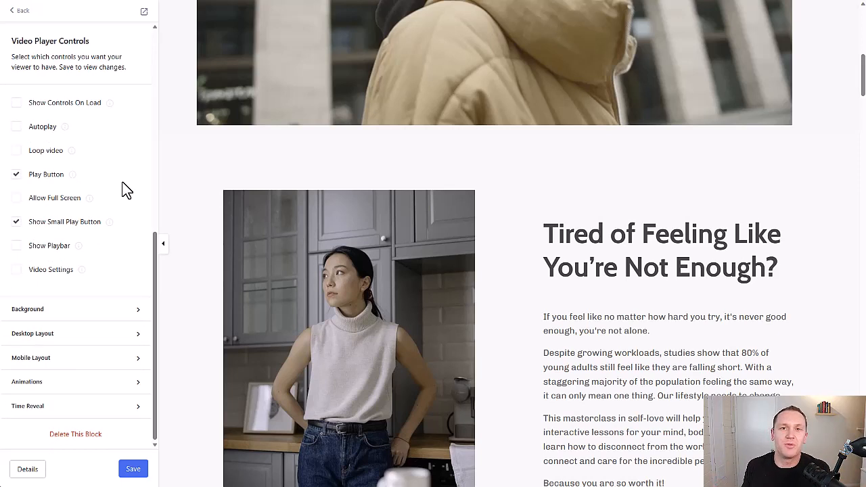
# Examine the video block's animation type, direction, delay and duration options, and collapse the animation settings.
pyautogui.click(47, 382)
pyautogui.scroll(-8, 47, 386)
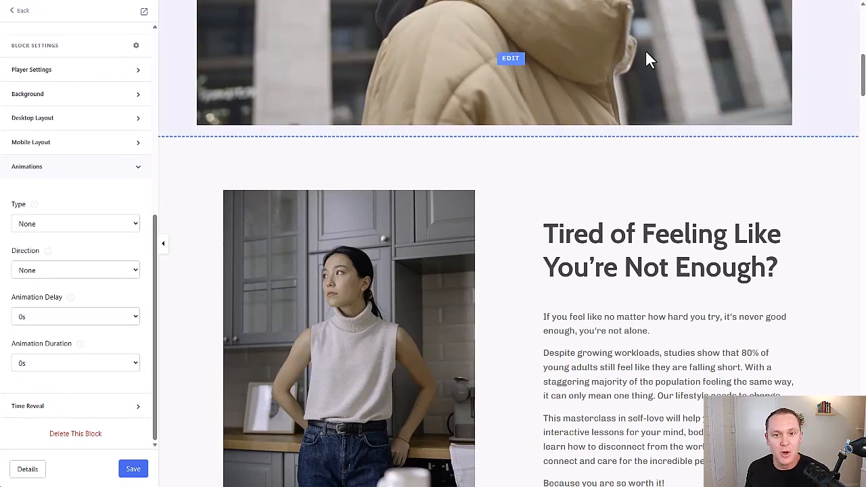
pyautogui.scroll(3, 362, 68)
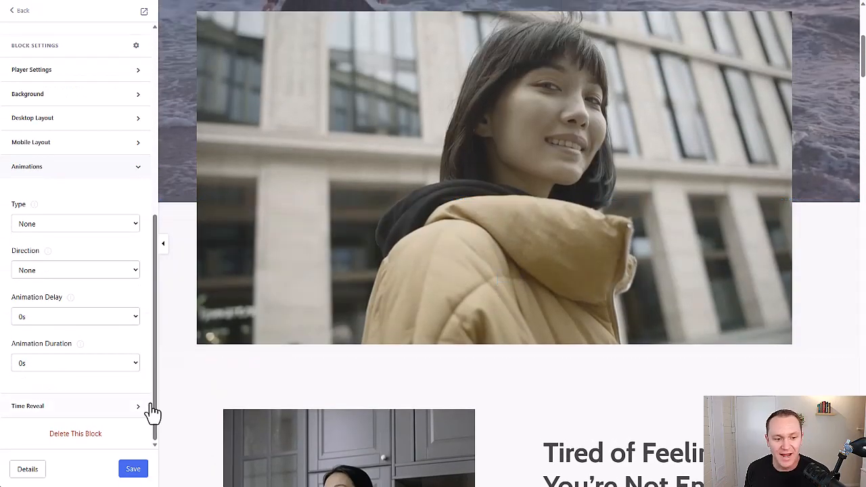
pyautogui.scroll(1, 53, 218)
pyautogui.scroll(3, 53, 219)
pyautogui.click(136, 358)
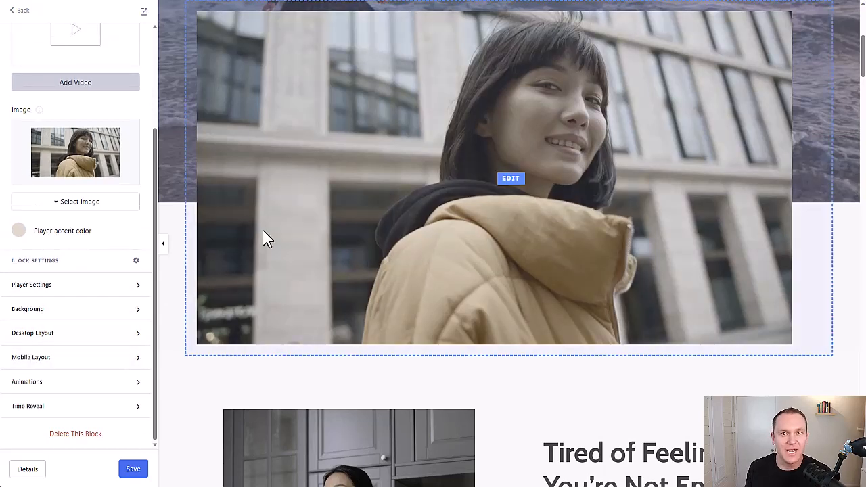
# Delete the TAYLOR logo block from the page header.
pyautogui.scroll(2, 263, 228)
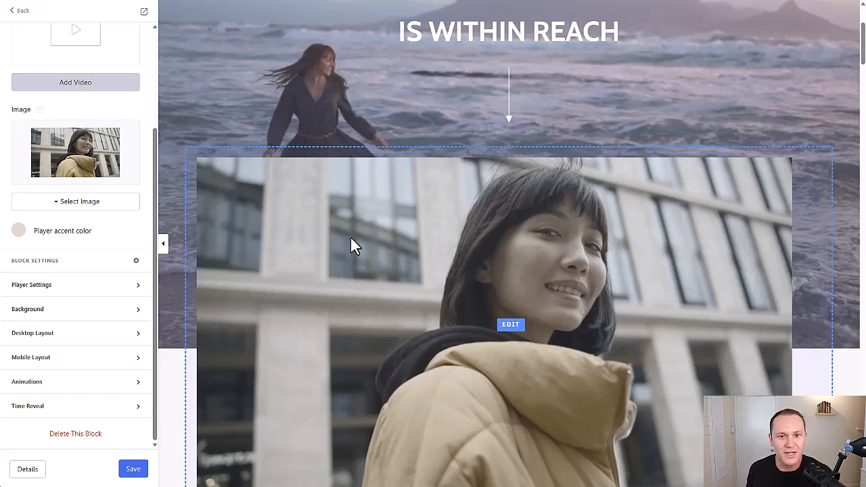
pyautogui.scroll(2, 349, 237)
pyautogui.scroll(-2, 317, 332)
pyautogui.scroll(2, 317, 331)
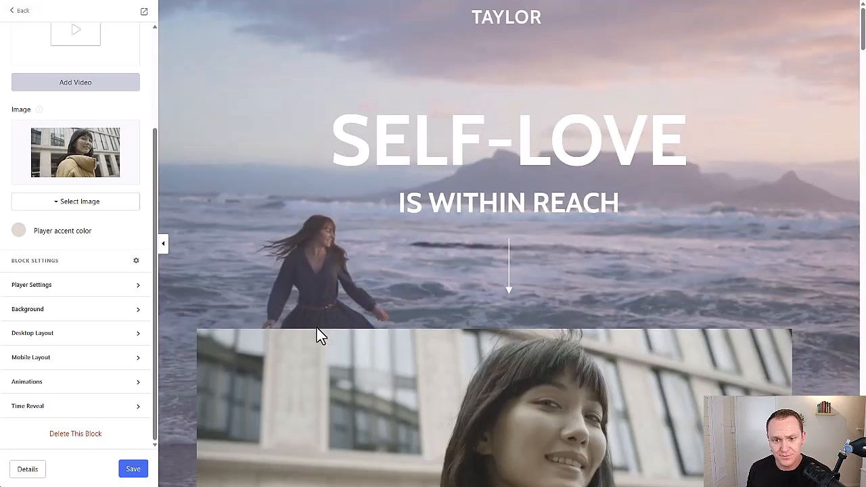
pyautogui.click(510, 160)
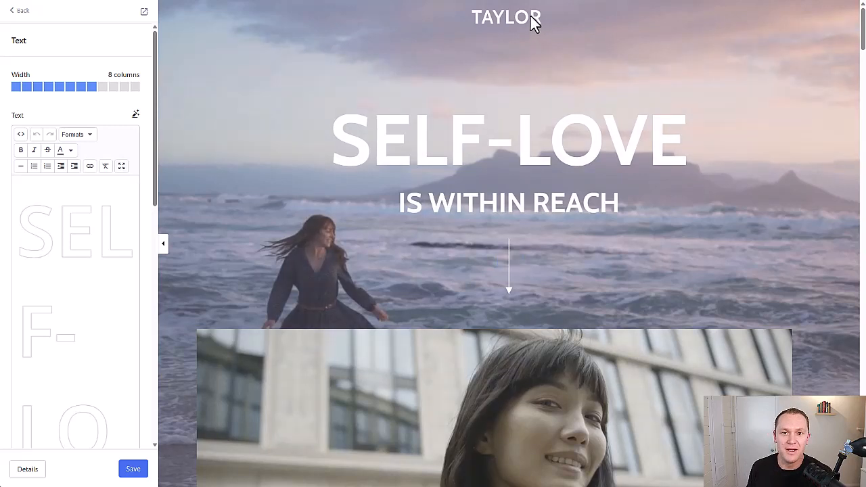
pyautogui.click(506, 18)
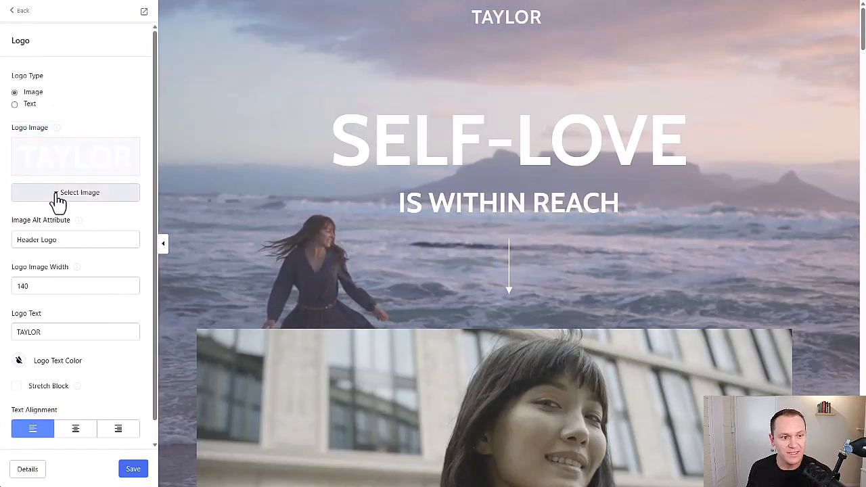
pyautogui.scroll(-1, 40, 307)
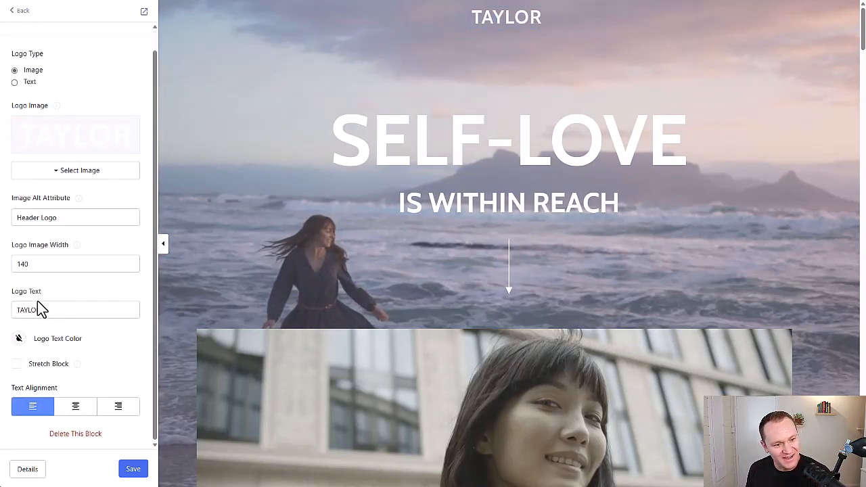
pyautogui.click(76, 435)
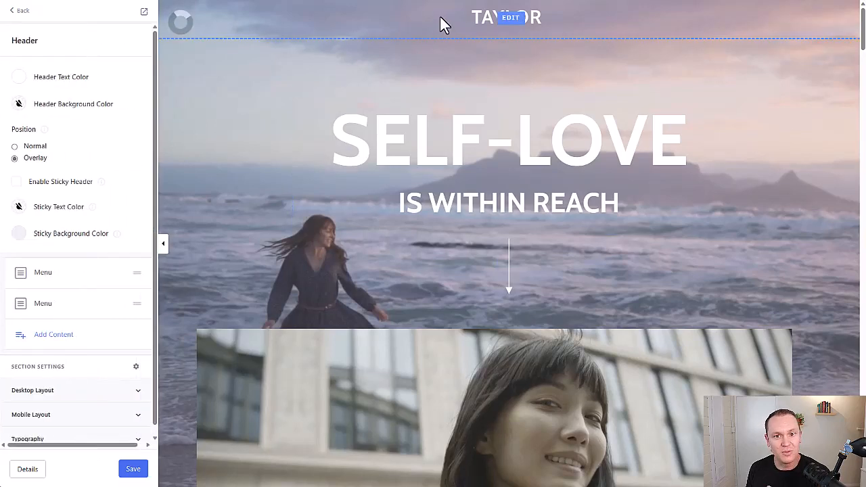
# Replace the hero headline "SELF-LOVE" with "Benefit Driven" in the expanded text editor.
pyautogui.scroll(-1, 514, 38)
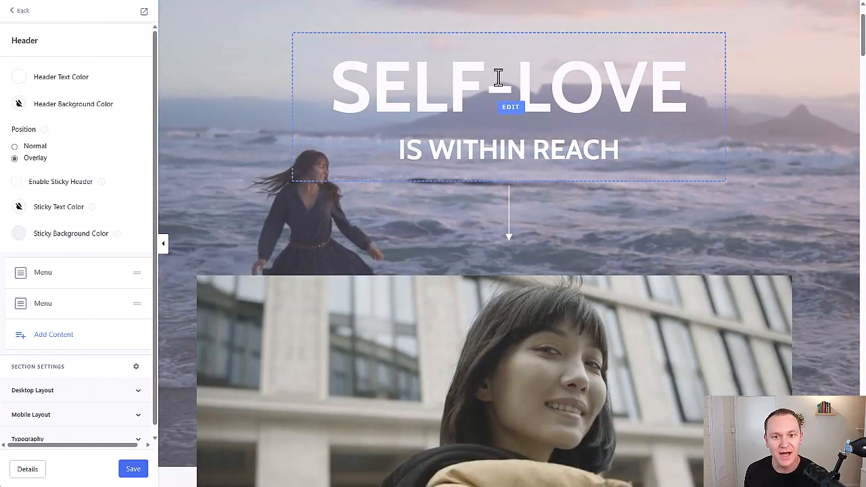
pyautogui.click(513, 124)
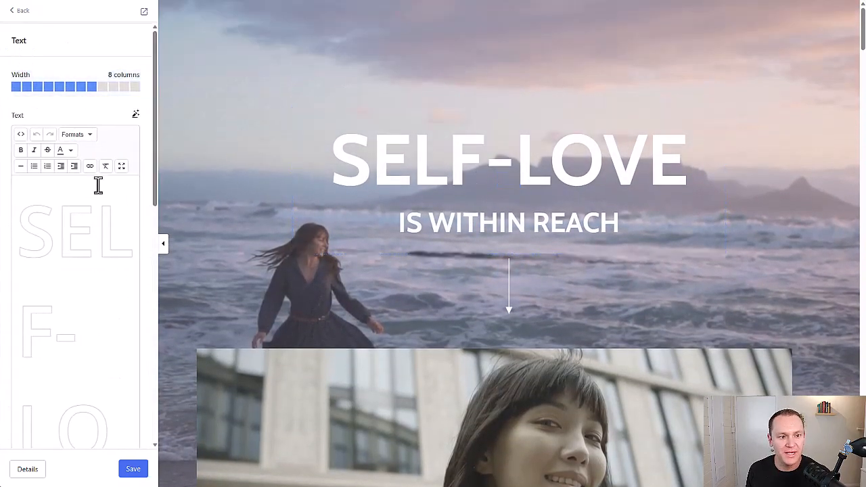
pyautogui.click(123, 169)
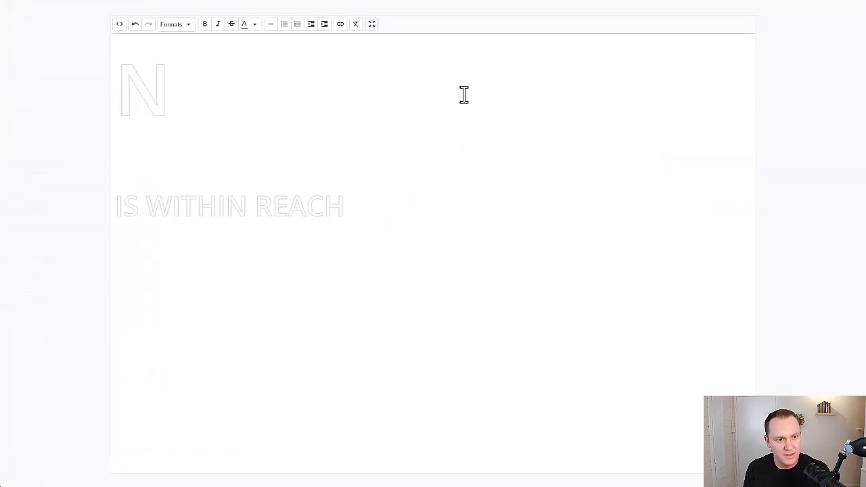
pyautogui.write('Benefit Driven')
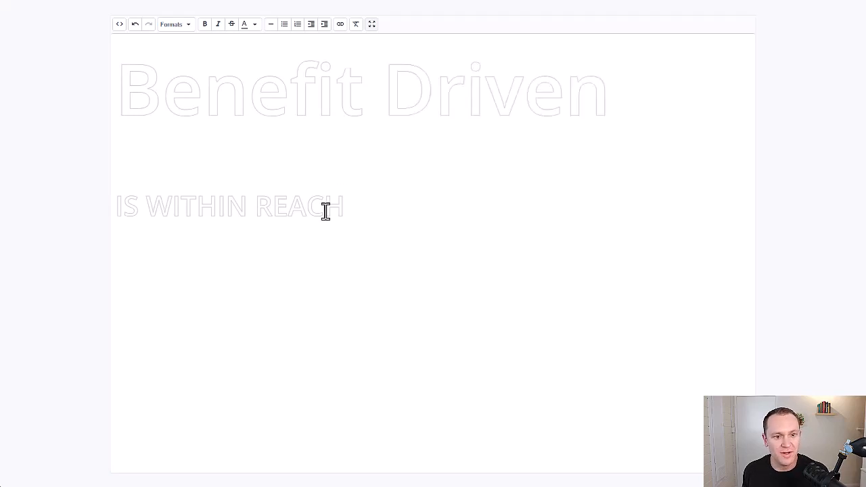
# Replace the hero subheading "IS WITHIN REACH" with "Watch this video..." and return to the page preview.
pyautogui.moveTo(359, 199); pyautogui.dragTo(115, 217)
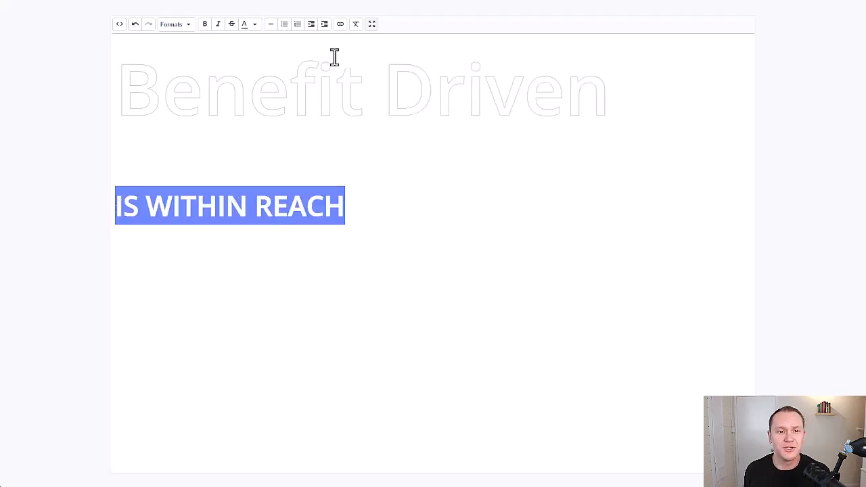
pyautogui.click(371, 25)
pyautogui.scroll(-1, 489, 131)
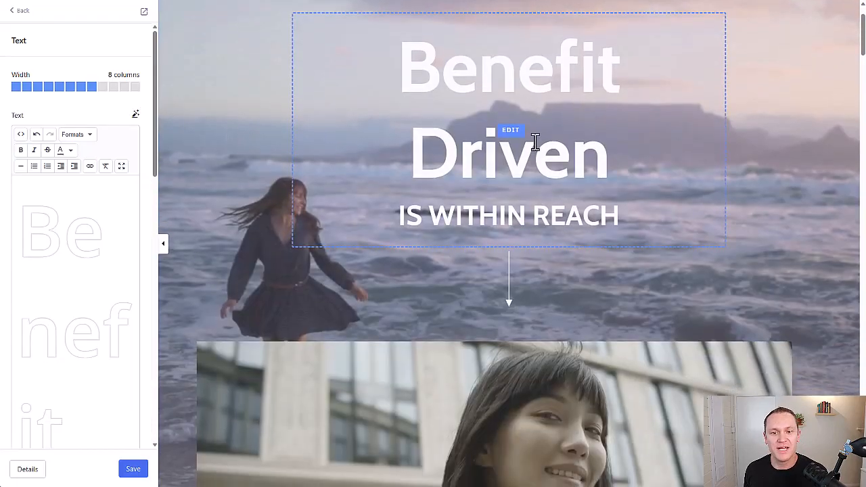
pyautogui.scroll(1, 518, 134)
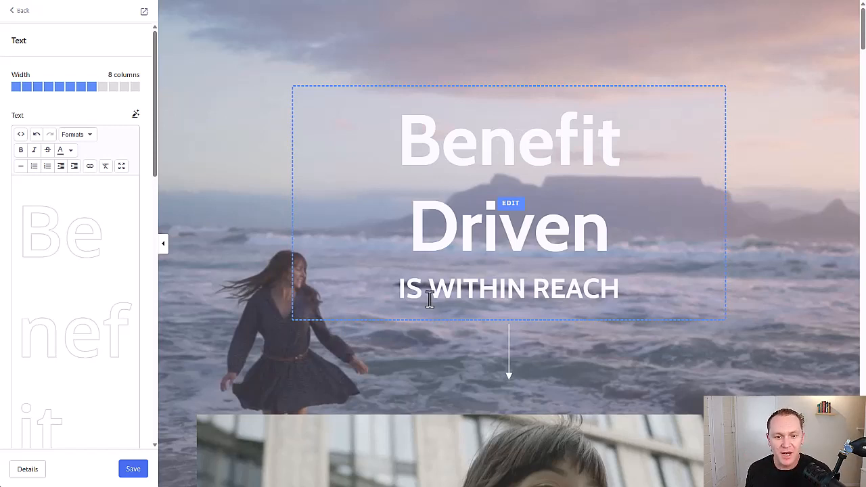
pyautogui.click(121, 167)
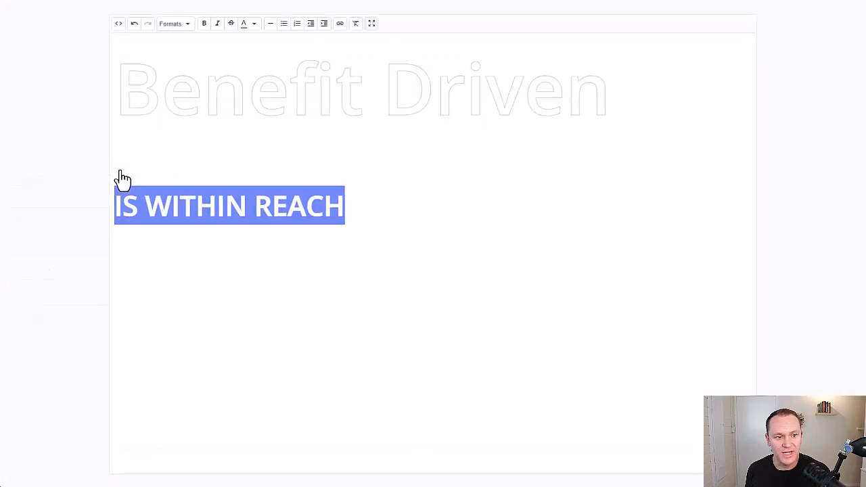
pyautogui.write('Wat')
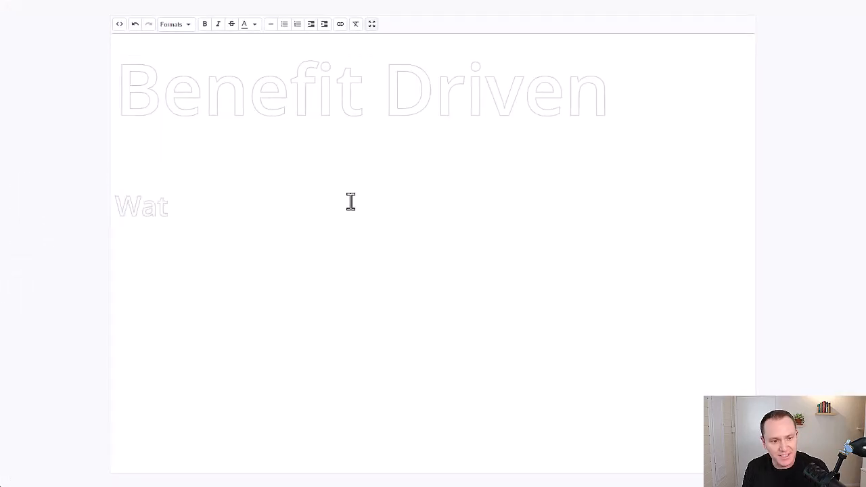
pyautogui.write('ch this video')
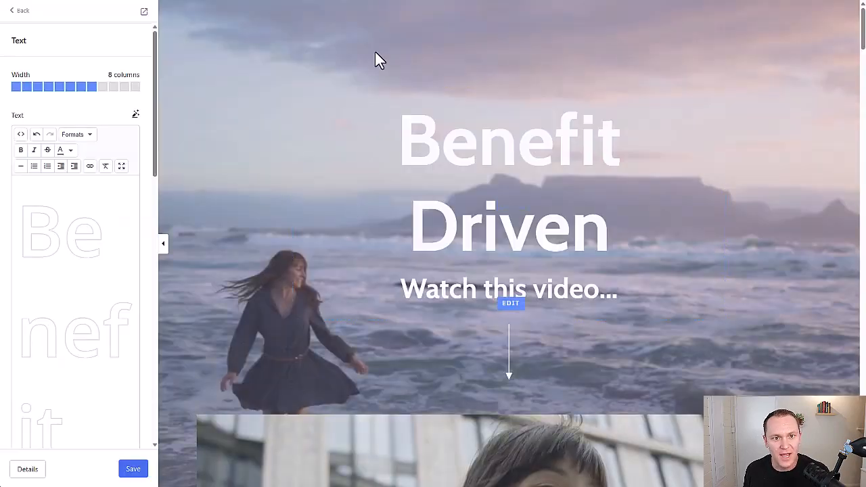
pyautogui.click(371, 24)
# Select the hero headline and subheading and examine the available text formats, such as inline styles and block types.
pyautogui.click(121, 166)
pyautogui.moveTo(424, 194); pyautogui.dragTo(89, 54)
pyautogui.click(176, 26)
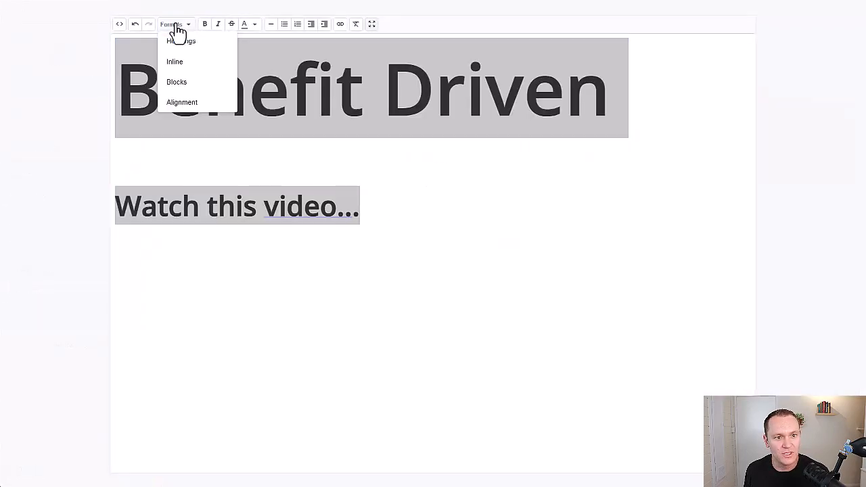
pyautogui.moveTo(186, 102)
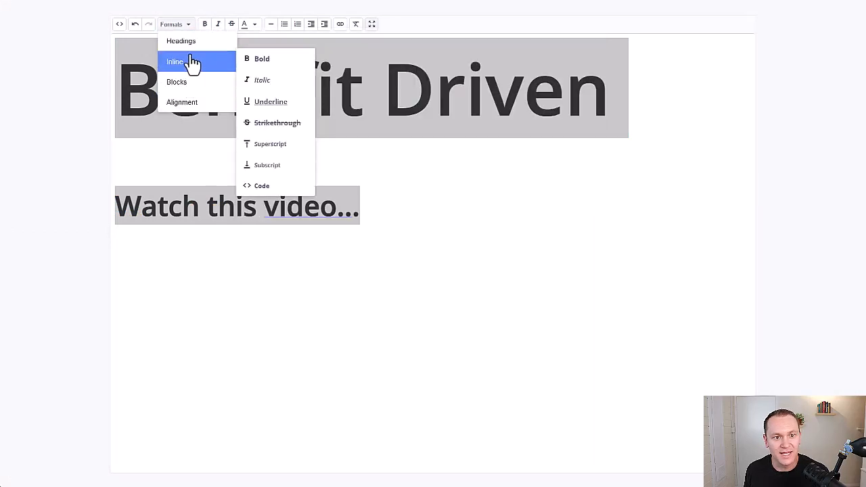
pyautogui.moveTo(196, 82)
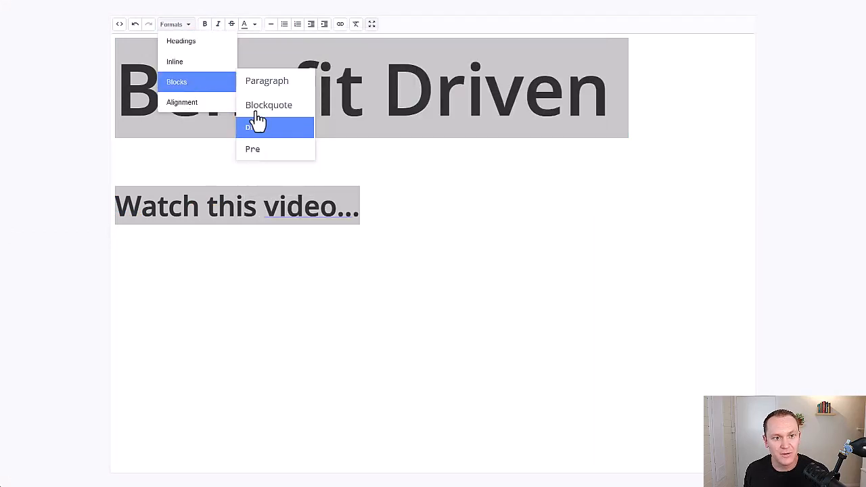
pyautogui.click(50, 108)
pyautogui.click(372, 25)
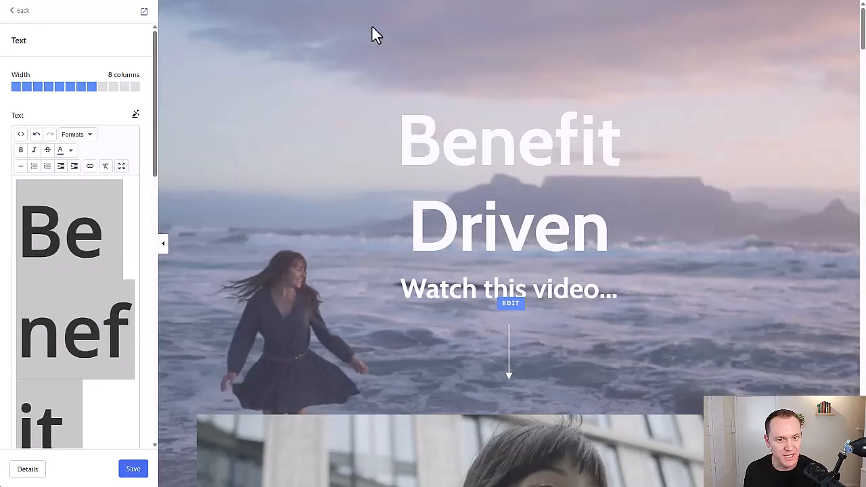
# Leave the hero text block and return to the page's full list of sections.
pyautogui.scroll(-1, 532, 149)
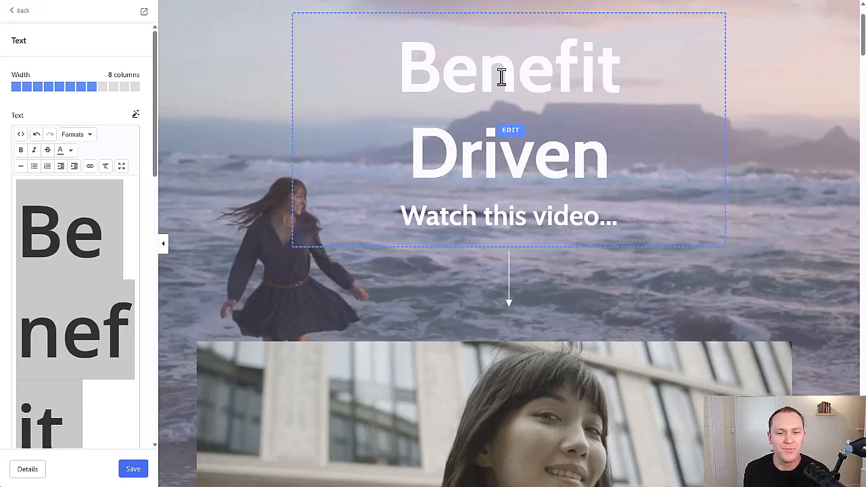
pyautogui.scroll(2, 217, 182)
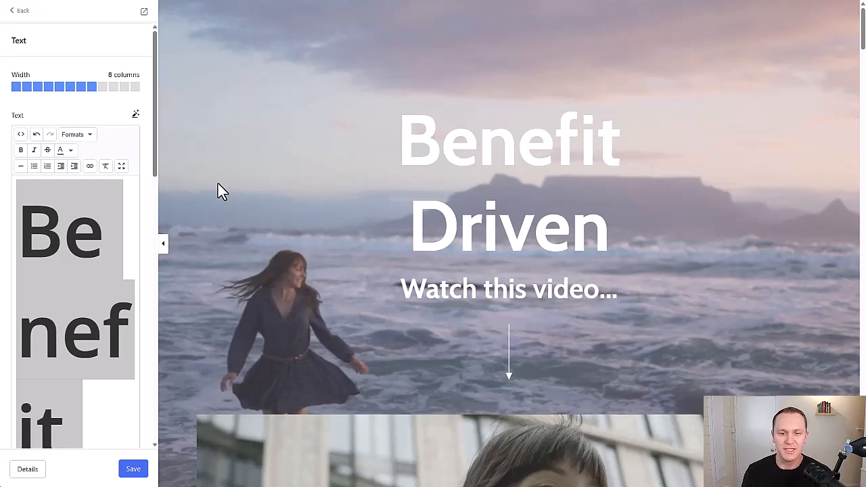
pyautogui.scroll(-6, 218, 184)
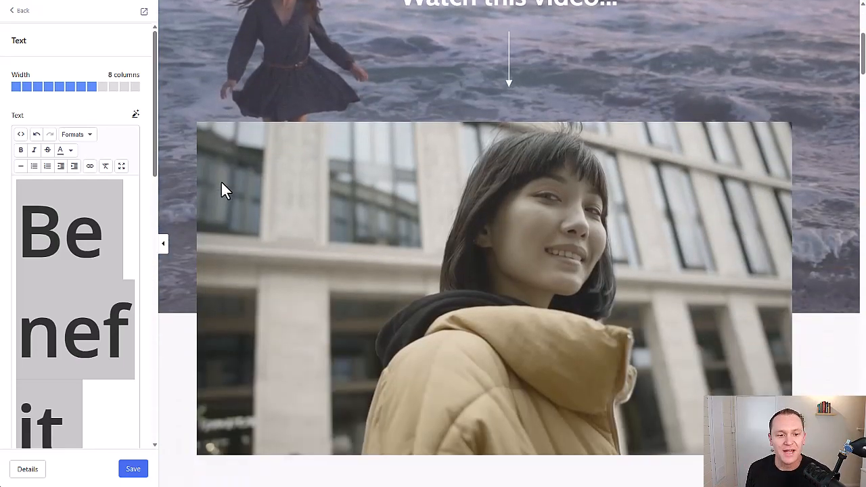
pyautogui.scroll(-5, 223, 190)
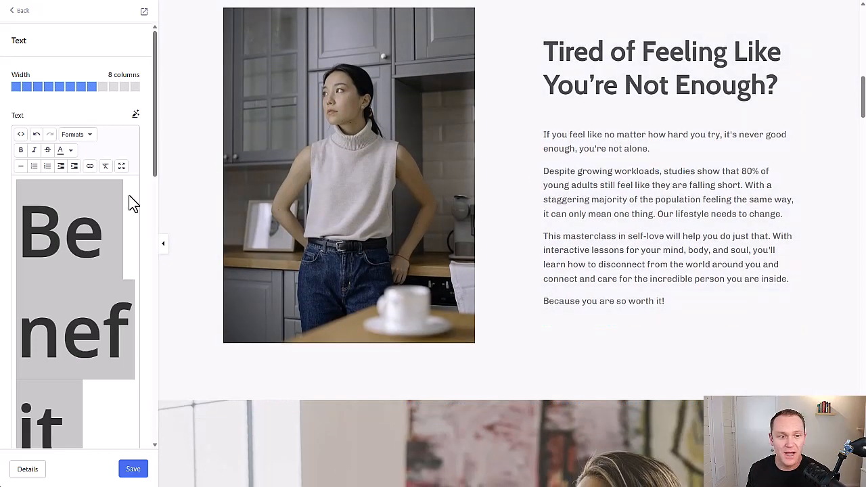
pyautogui.click(17, 12)
pyautogui.click(17, 12)
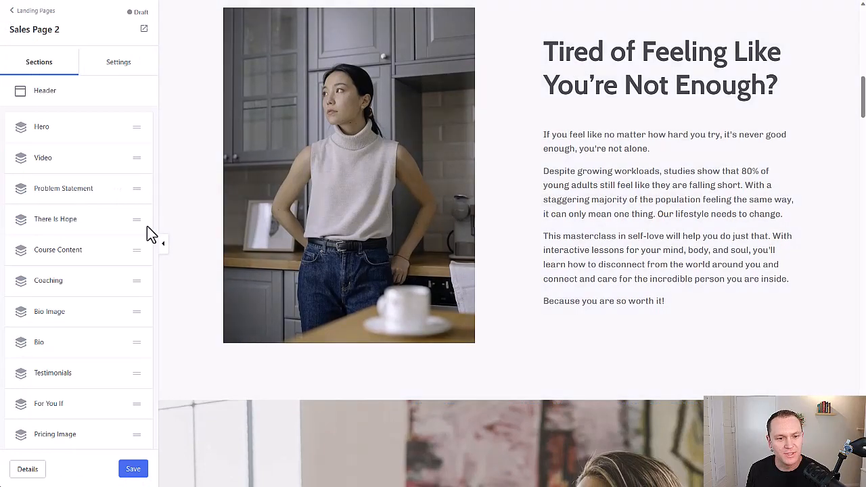
# Examine the Problem Statement section's rename, duplicate, hide and delete options.
pyautogui.moveTo(135, 188)
pyautogui.mouseDown()
pyautogui.moveTo(135, 165)
pyautogui.moveTo(137, 187)
pyautogui.mouseUp()
pyautogui.scroll(5, 253, 237)
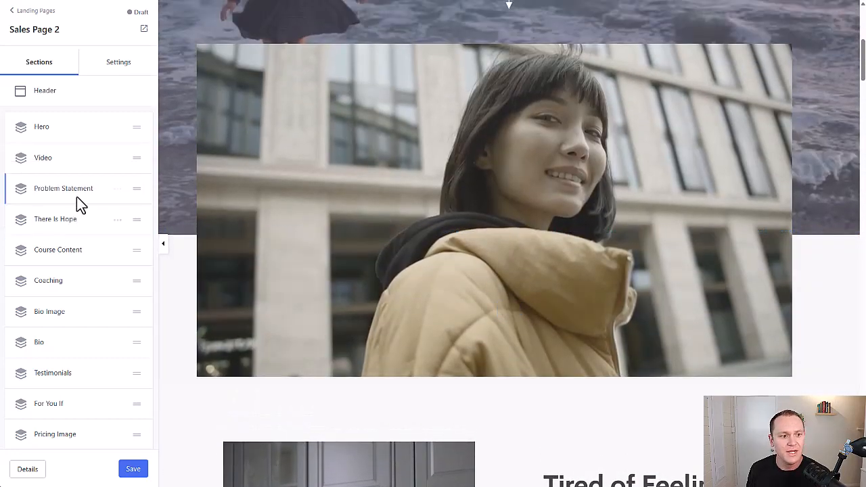
pyautogui.click(117, 191)
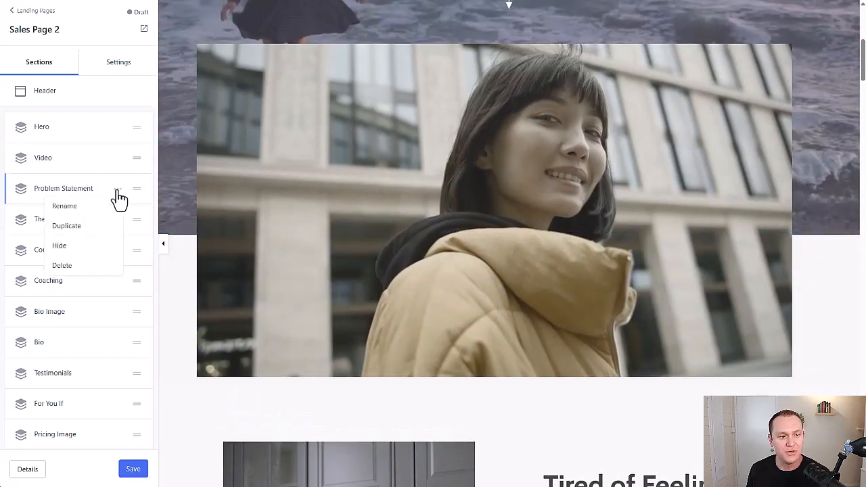
pyautogui.click(91, 205)
pyautogui.click(127, 189)
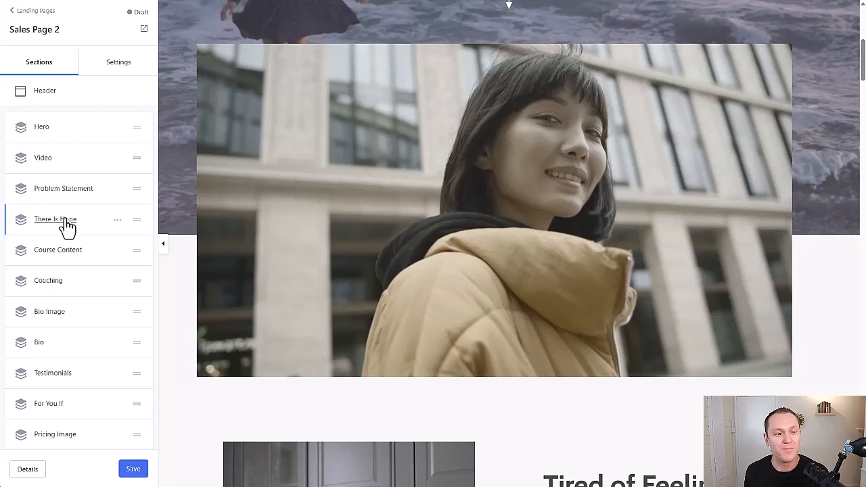
# Examine the page from the Hero and Video sections down through the Problem Statement and There Is Hope sections.
pyautogui.scroll(-3, 270, 209)
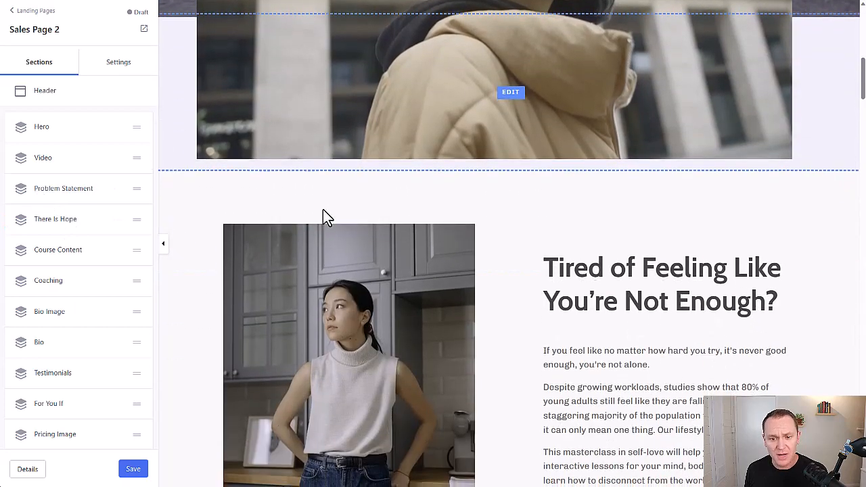
pyautogui.scroll(-1, 323, 216)
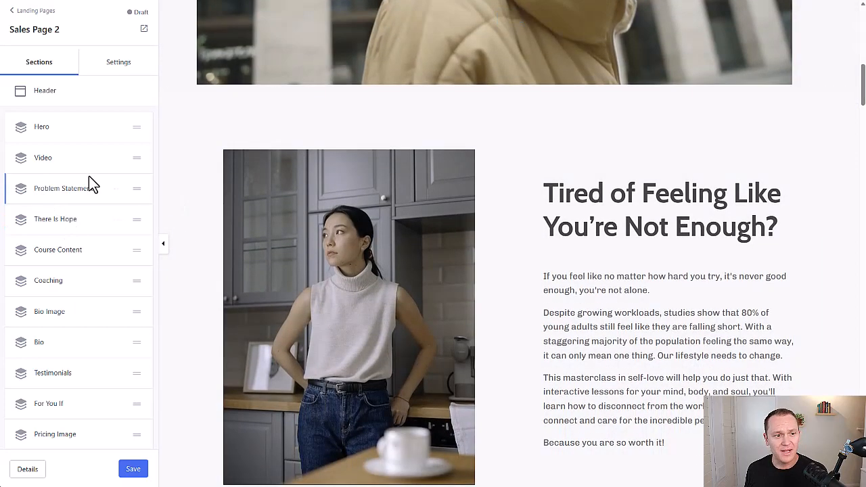
pyautogui.click(37, 130)
pyautogui.scroll(-4, 255, 205)
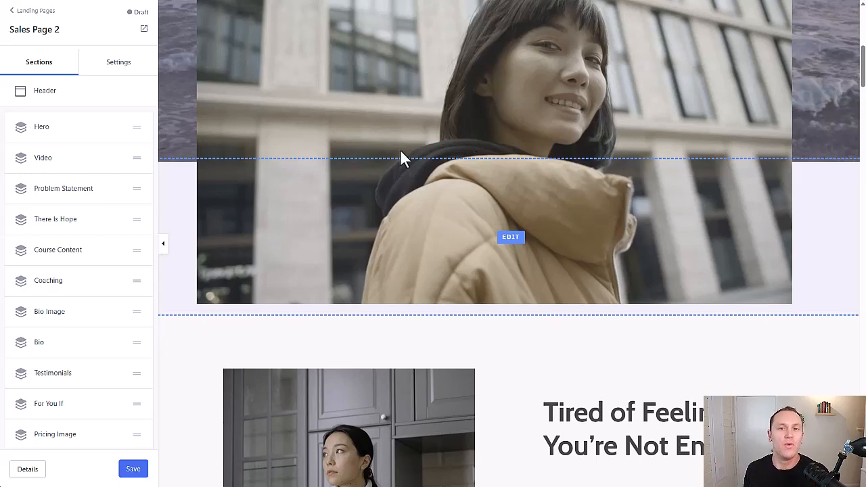
pyautogui.scroll(-2, 392, 159)
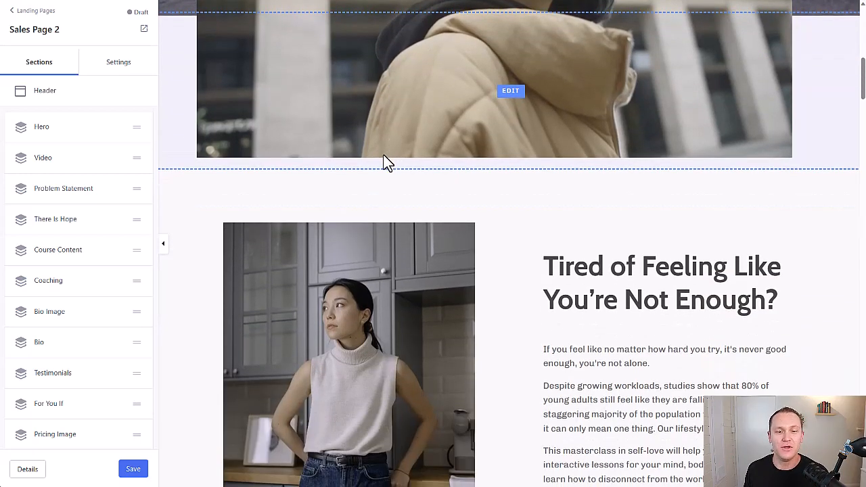
pyautogui.scroll(-2, 376, 167)
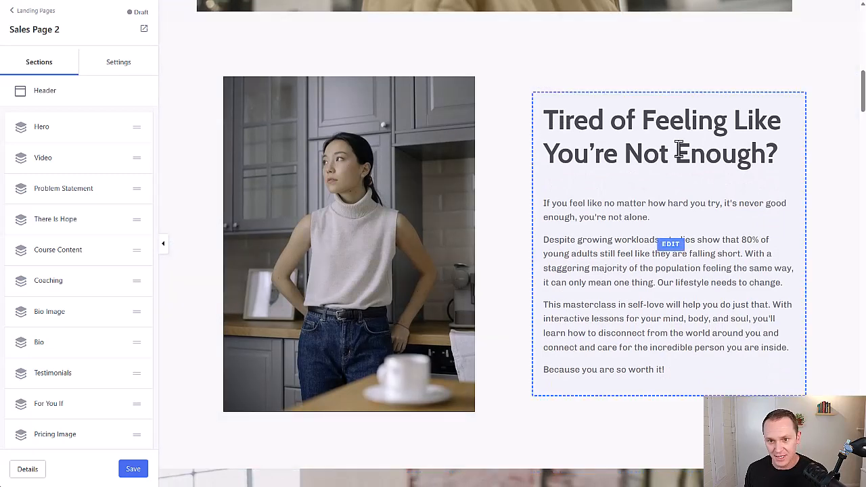
pyautogui.scroll(-1, 676, 150)
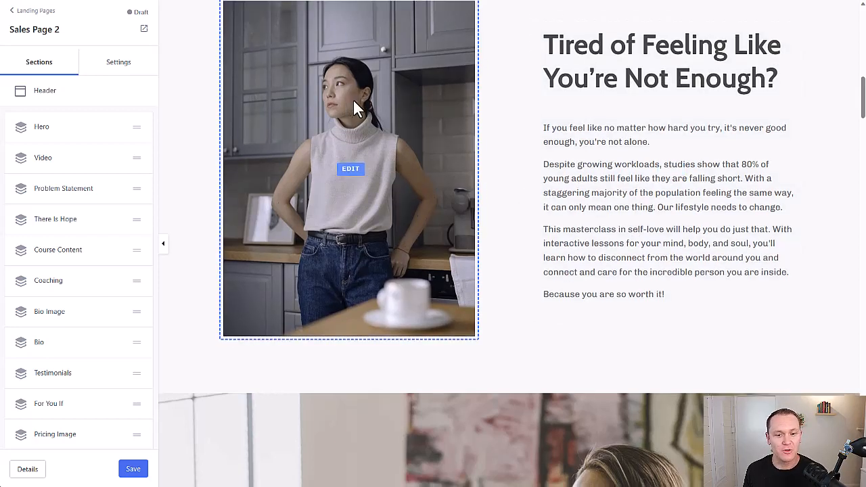
pyautogui.scroll(-4, 357, 107)
pyautogui.moveTo(136, 219)
pyautogui.mouseDown()
pyautogui.moveTo(138, 194)
pyautogui.moveTo(134, 217)
pyautogui.mouseUp()
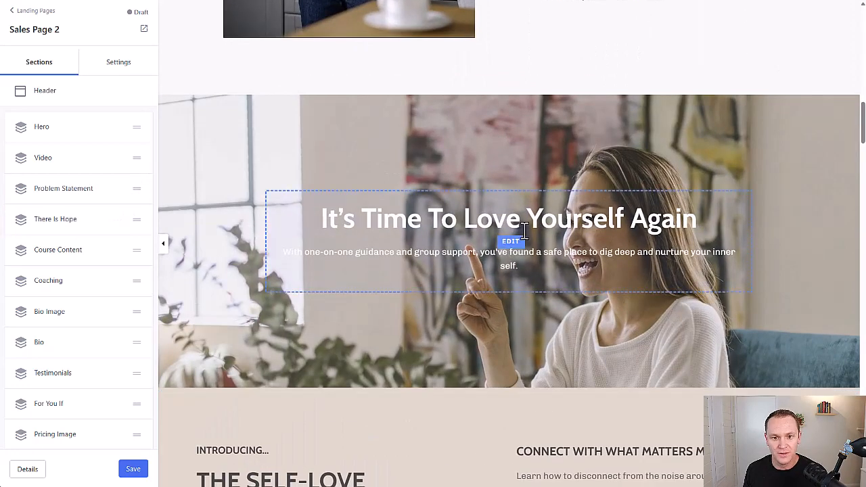
# Add a Text content block to the Problem Statement section.
pyautogui.scroll(-5, 438, 232)
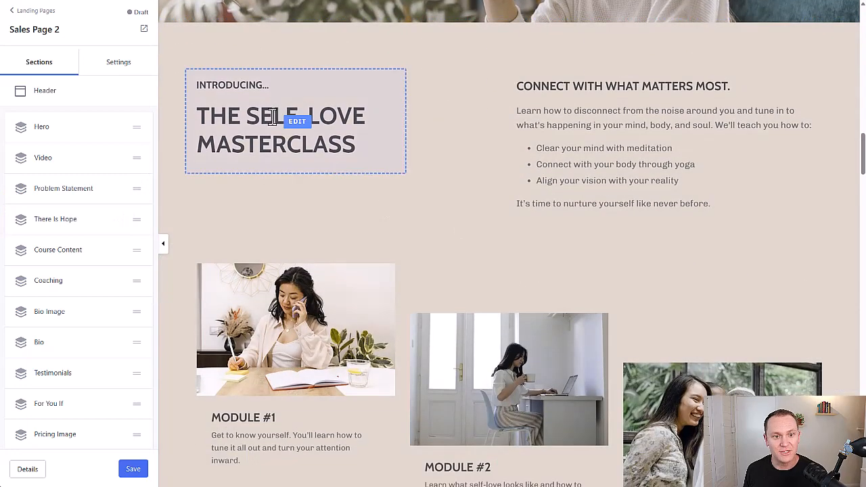
pyautogui.scroll(3, 462, 212)
pyautogui.scroll(4, 462, 211)
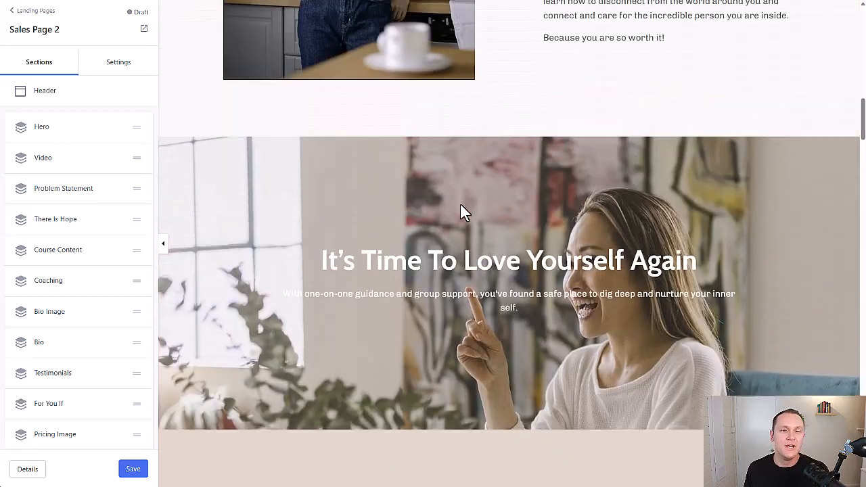
pyautogui.scroll(4, 461, 210)
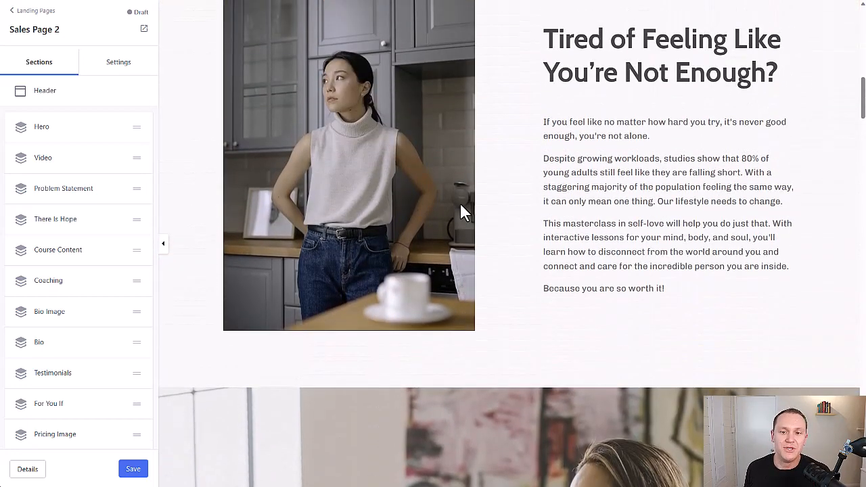
pyautogui.scroll(-1, 462, 206)
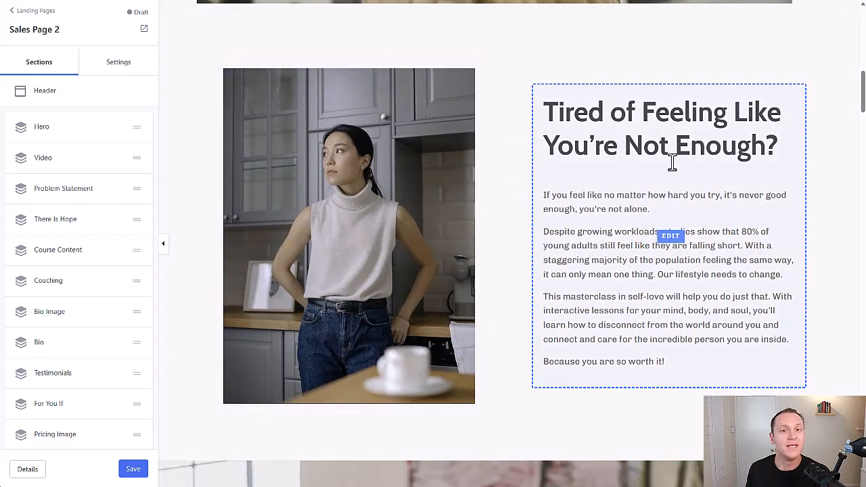
pyautogui.click(55, 197)
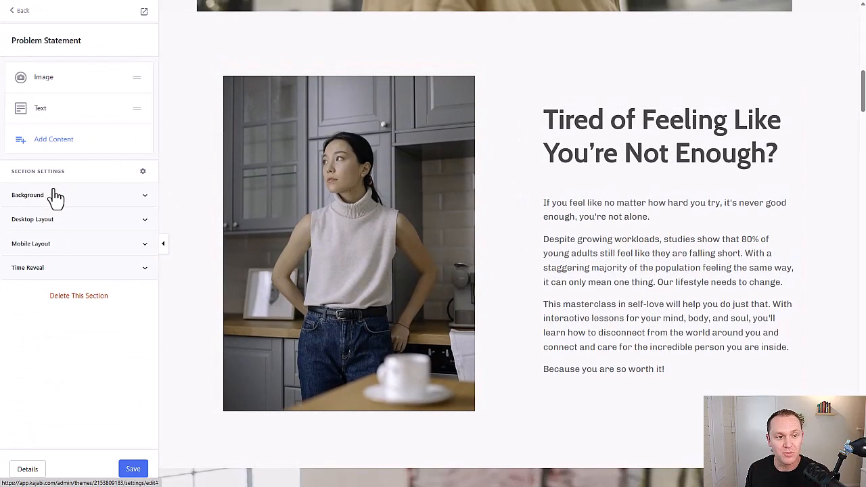
pyautogui.click(50, 142)
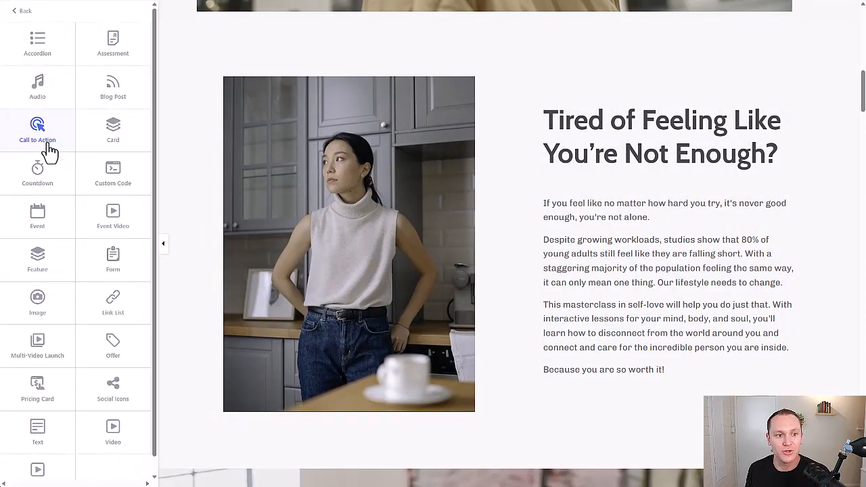
pyautogui.scroll(-1, 48, 150)
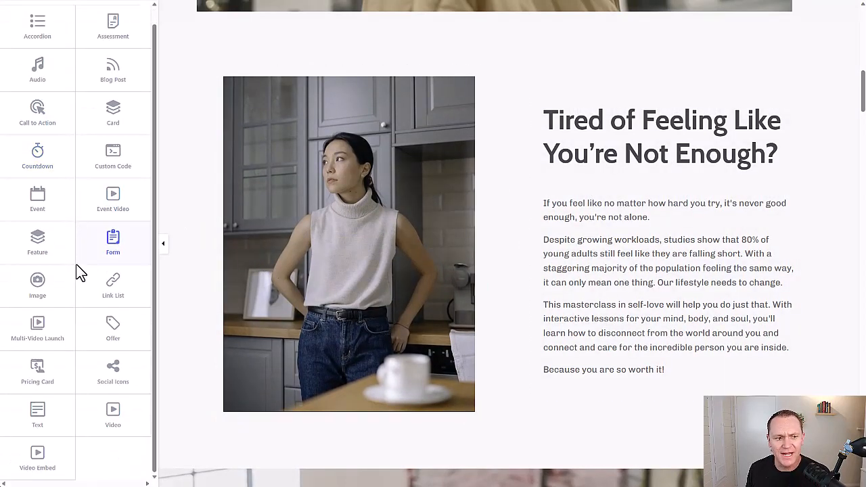
pyautogui.click(51, 414)
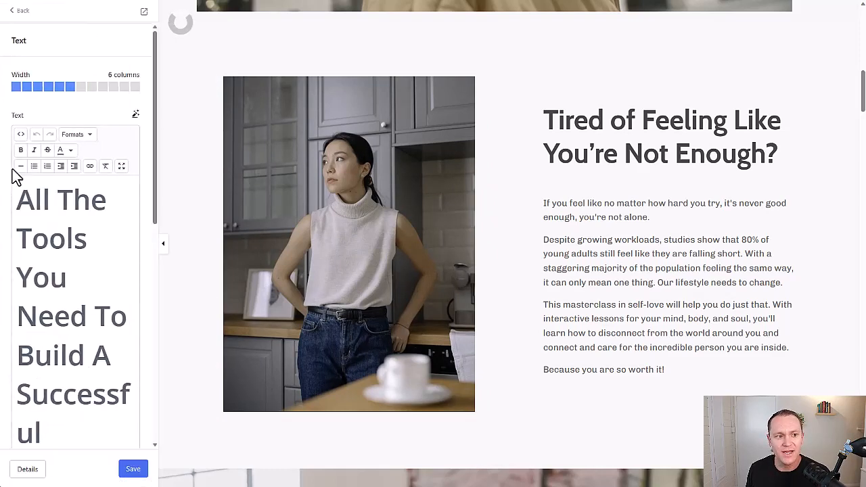
pyautogui.scroll(-4, 392, 323)
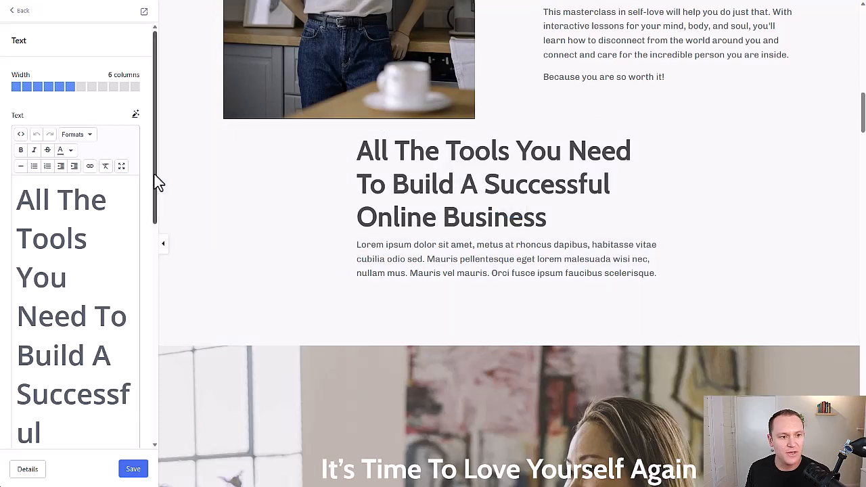
# Set the new text block's width to 9 columns.
pyautogui.click(121, 166)
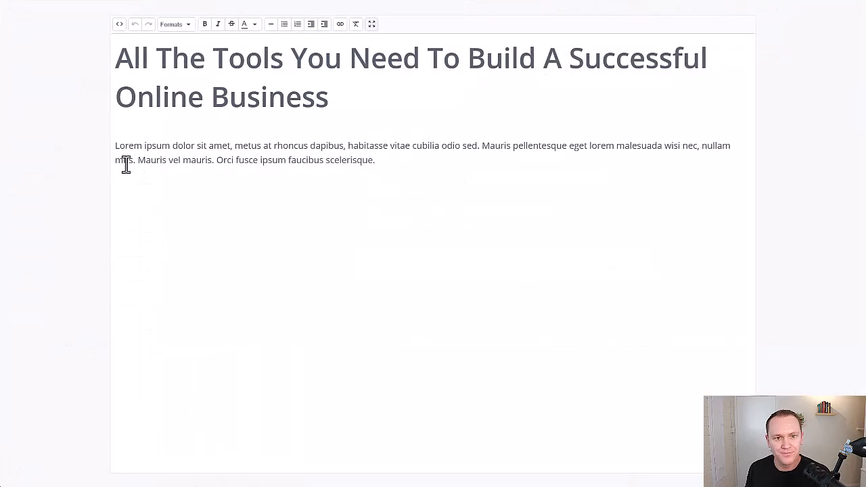
pyautogui.click(372, 24)
pyautogui.click(102, 87)
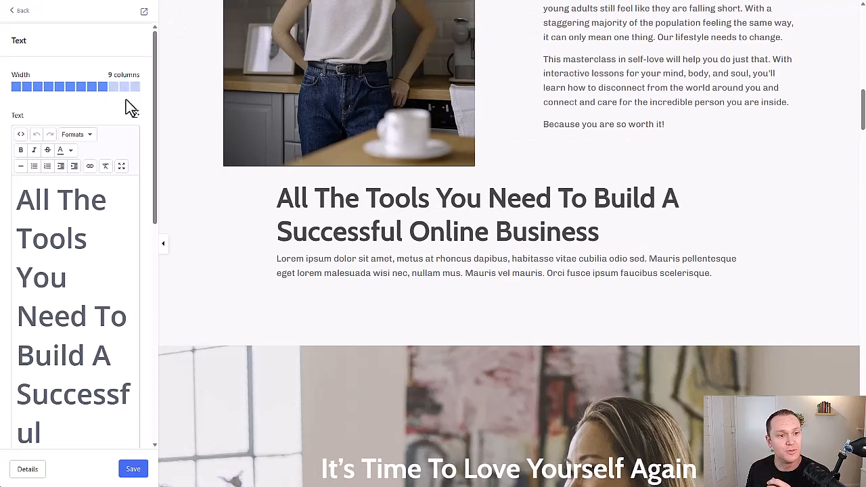
# Format the new text block's headline as Heading 3 in the full-screen text editor.
pyautogui.click(122, 166)
pyautogui.moveTo(347, 94); pyautogui.dragTo(119, 43)
pyautogui.click(177, 26)
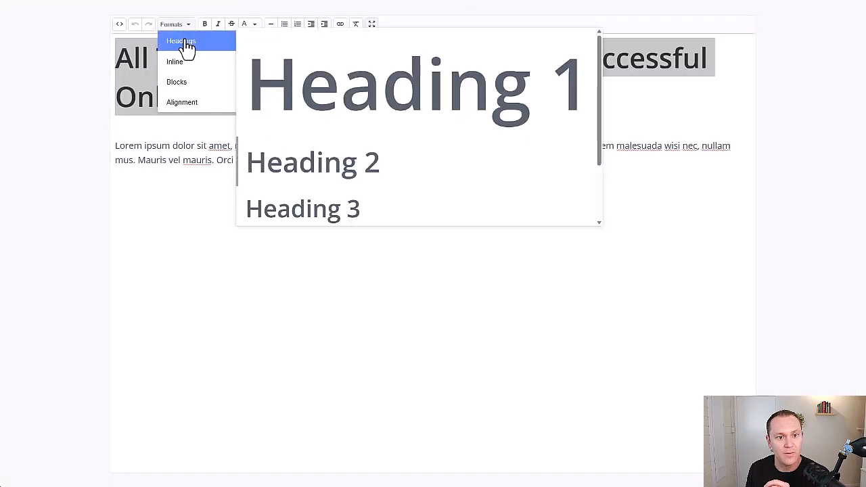
pyautogui.moveTo(190, 45)
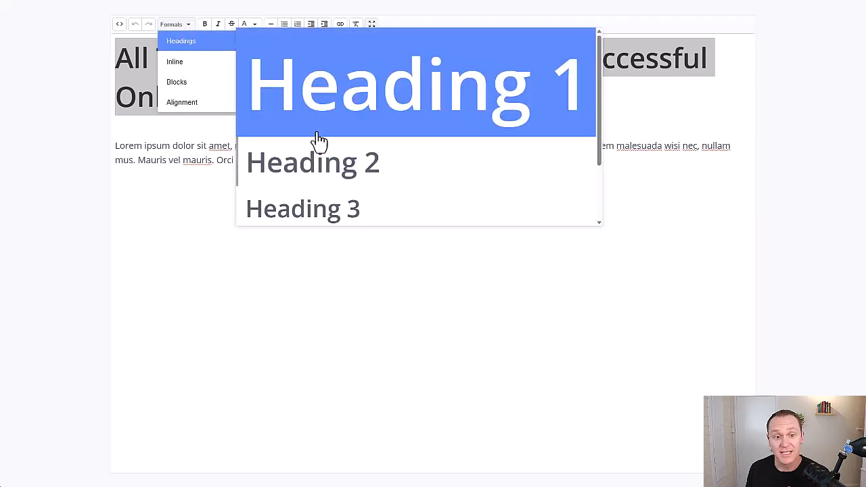
pyautogui.scroll(-2, 315, 135)
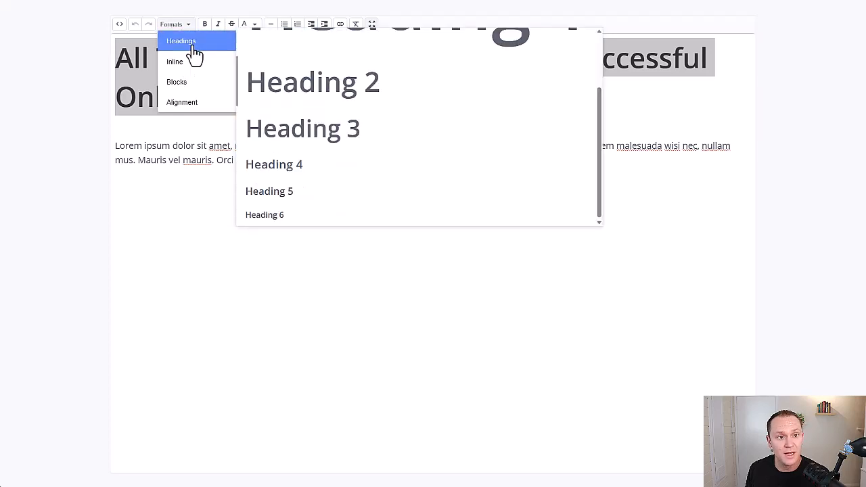
pyautogui.click(298, 127)
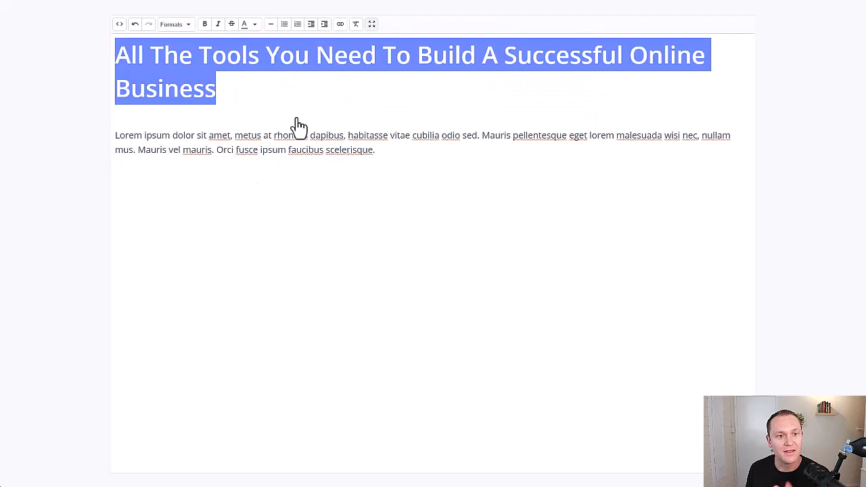
# Center-align the new text block's headline.
pyautogui.click(181, 26)
pyautogui.moveTo(182, 48)
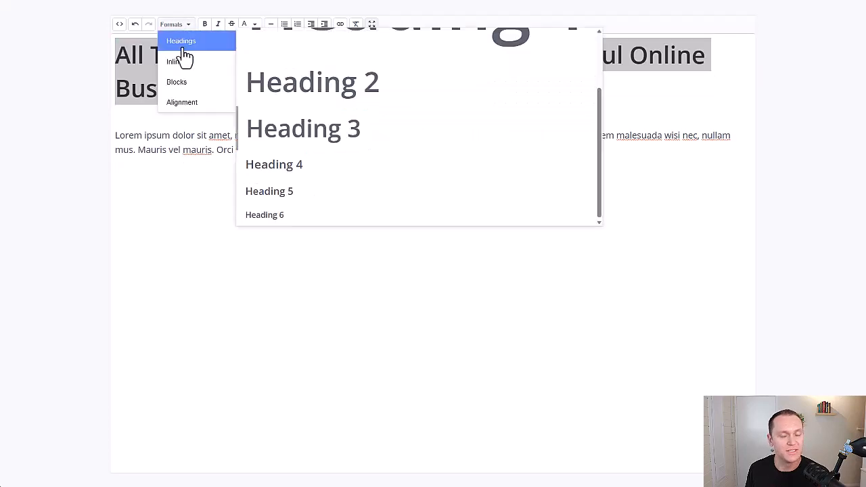
pyautogui.moveTo(185, 67)
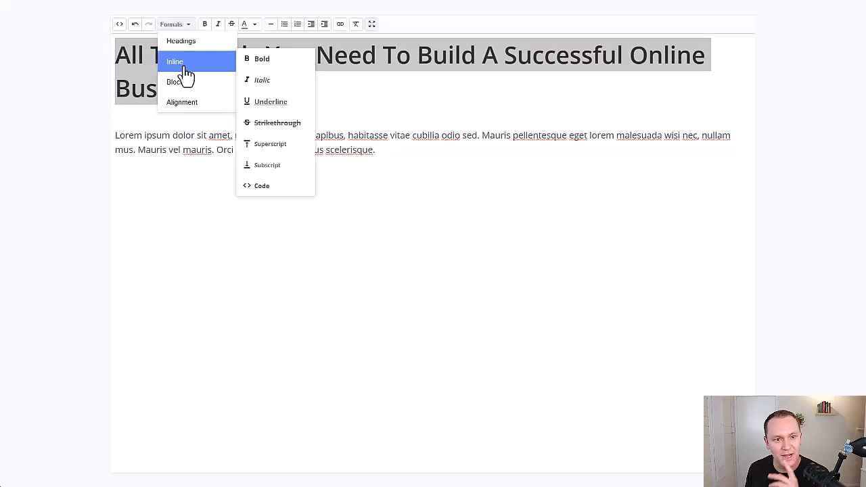
pyautogui.moveTo(186, 106)
pyautogui.click(270, 121)
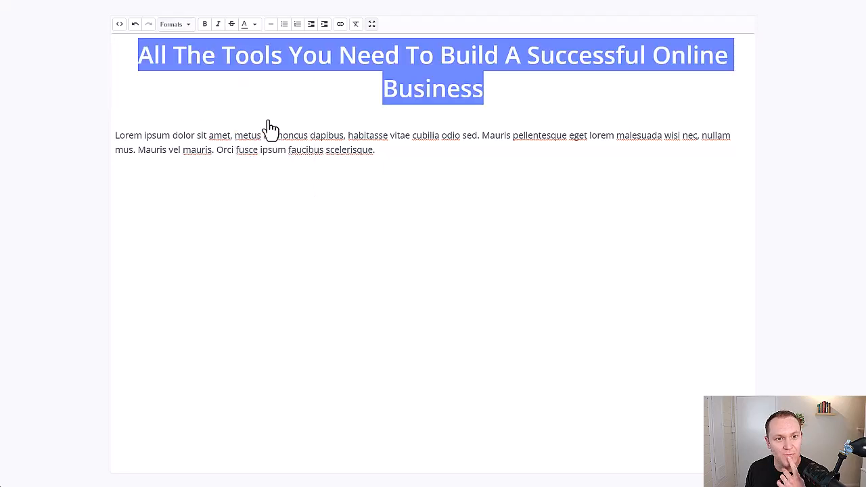
# Replace the headline with "You know the feeling when..." and leave the full-screen text editor.
pyautogui.moveTo(377, 150); pyautogui.dragTo(102, 143)
pyautogui.click(483, 89)
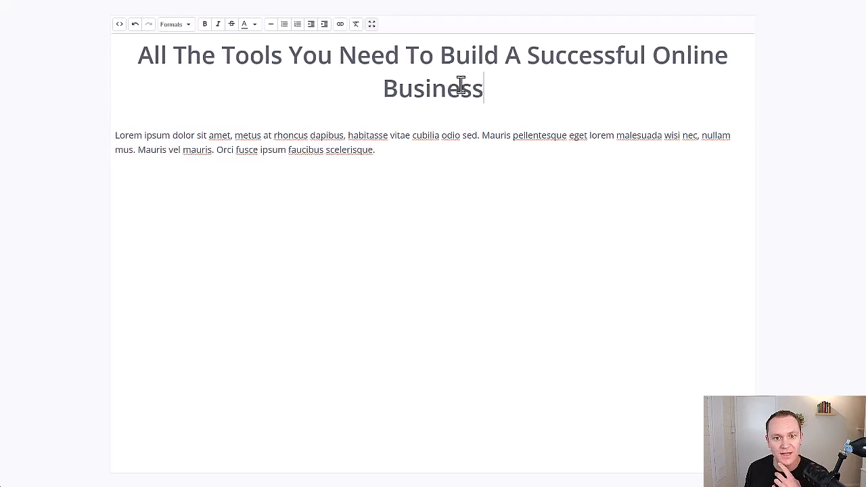
pyautogui.moveTo(485, 88); pyautogui.dragTo(44, 46)
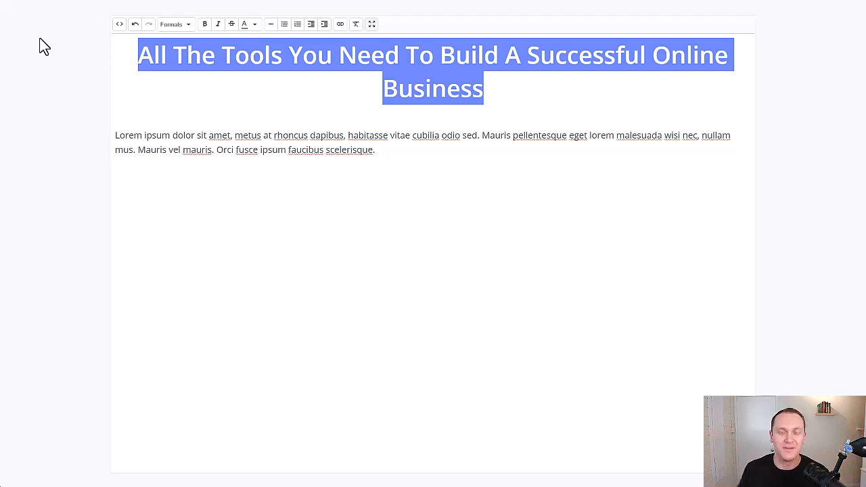
pyautogui.write('You')
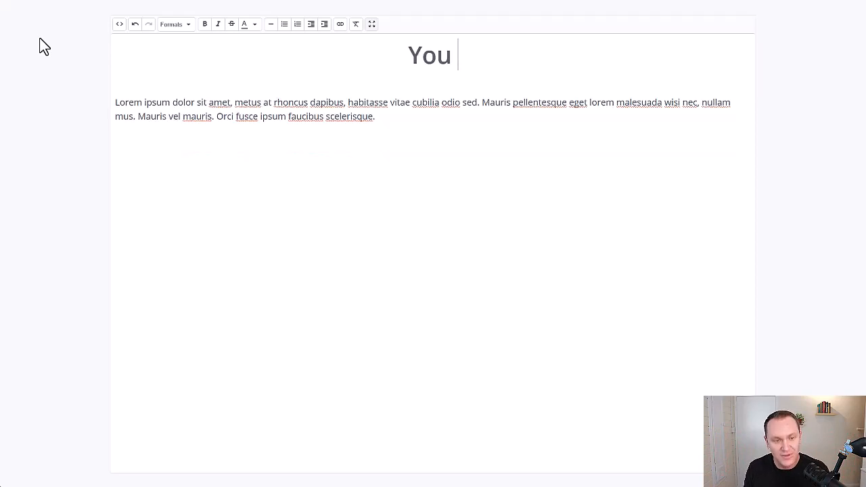
pyautogui.write(' know the feeling when...')
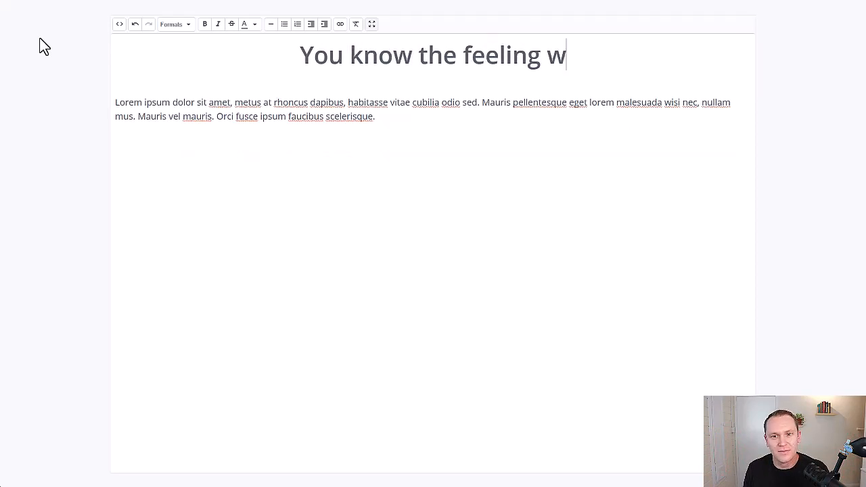
pyautogui.click(371, 25)
# Examine the new text block and its placeholder paragraph beneath the Problem Statement section's image and text.
pyautogui.scroll(-1, 529, 188)
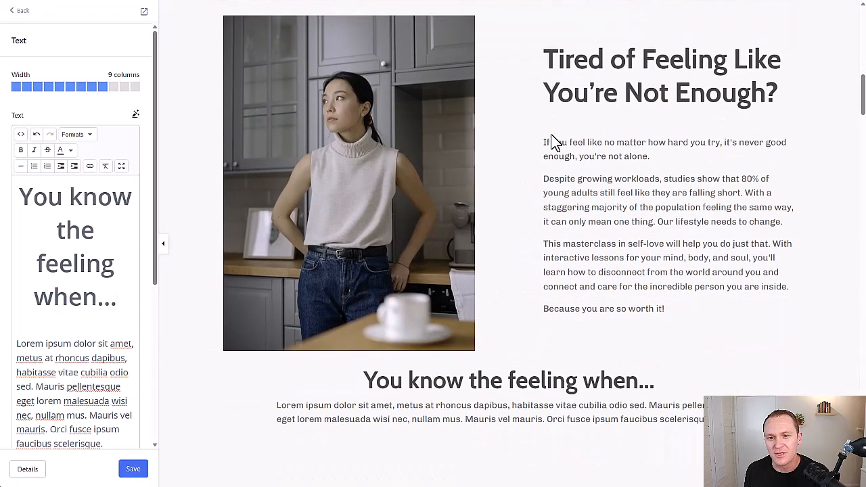
pyautogui.scroll(-4, 618, 98)
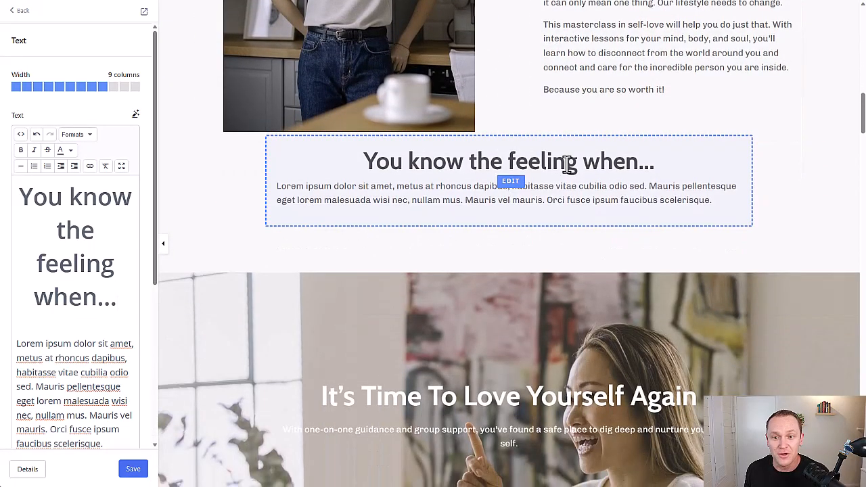
pyautogui.scroll(4, 551, 170)
pyautogui.scroll(4, 531, 199)
pyautogui.scroll(-4, 532, 199)
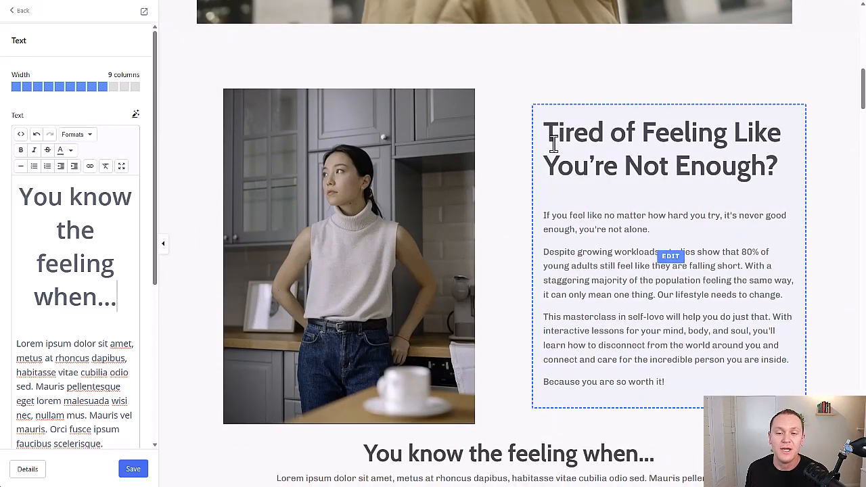
pyautogui.scroll(-1, 619, 181)
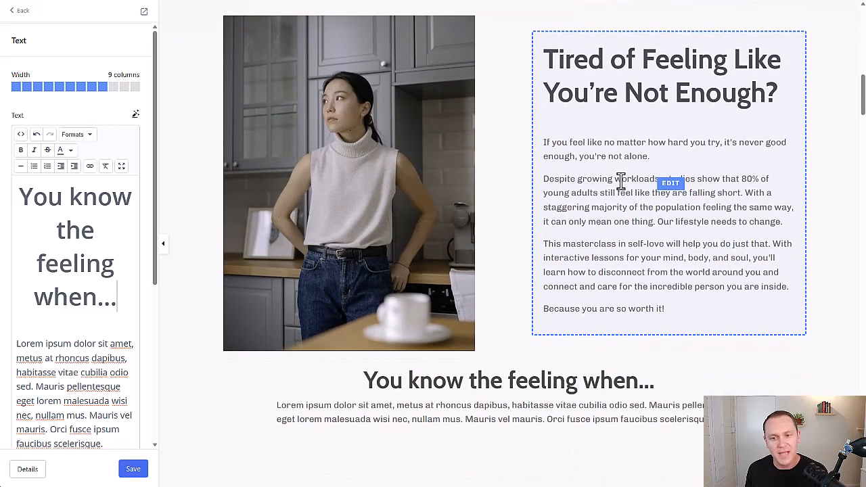
pyautogui.scroll(-1, 635, 180)
pyautogui.scroll(-2, 635, 181)
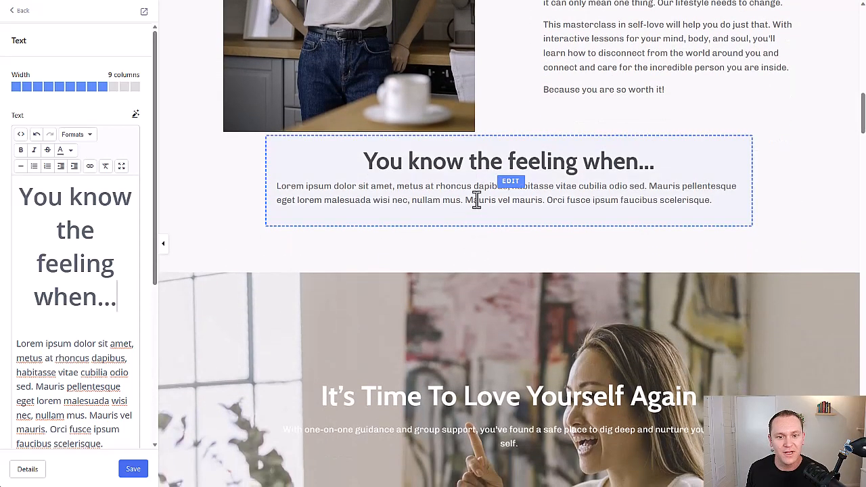
pyautogui.scroll(2, 512, 185)
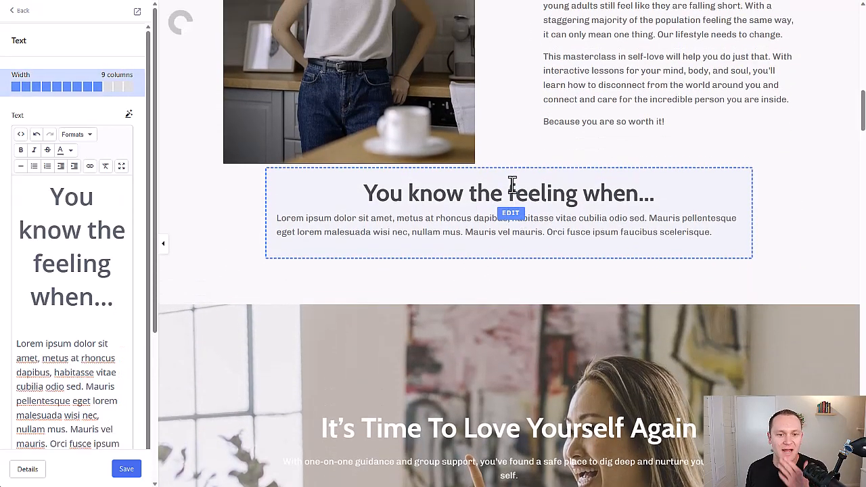
pyautogui.scroll(-3, 74, 291)
pyautogui.moveTo(110, 257); pyautogui.dragTo(8, 154)
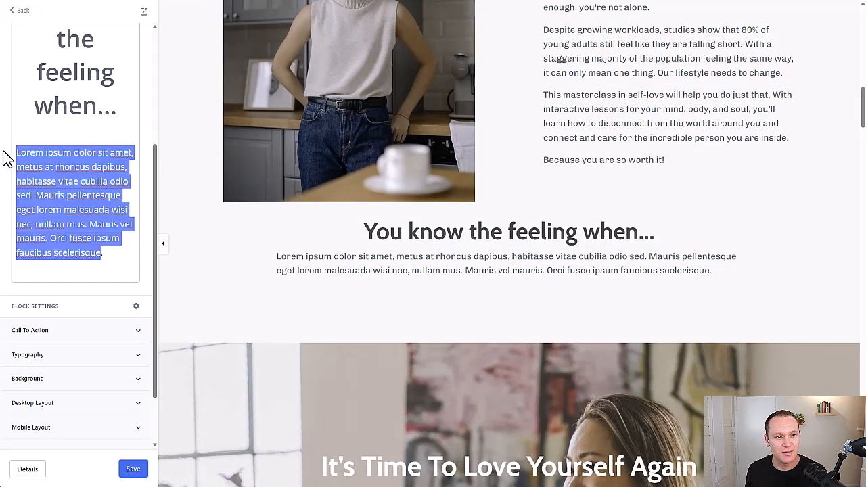
pyautogui.scroll(3, 8, 154)
# Leave the text block and the Problem Statement section, returning to the page's full list of sections.
pyautogui.click(21, 11)
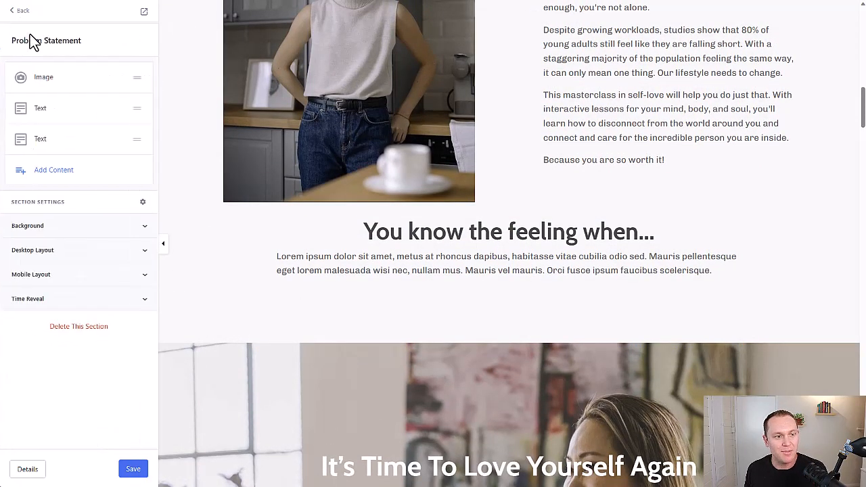
pyautogui.scroll(3, 230, 234)
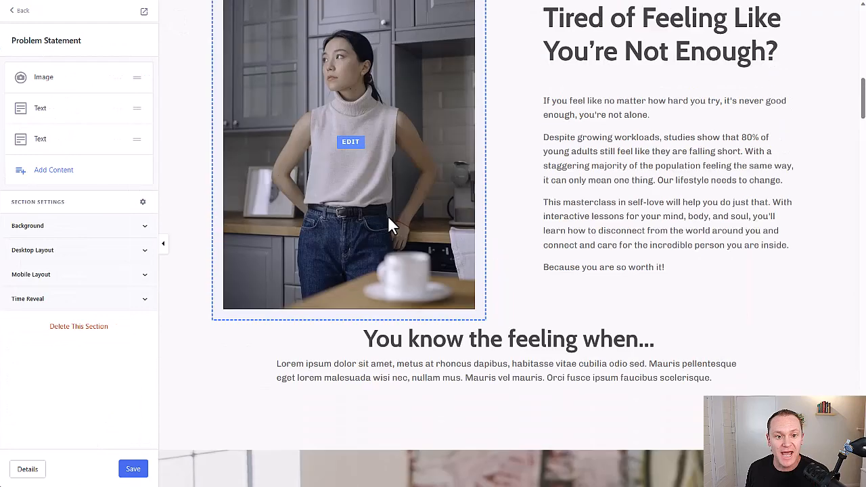
pyautogui.click(20, 11)
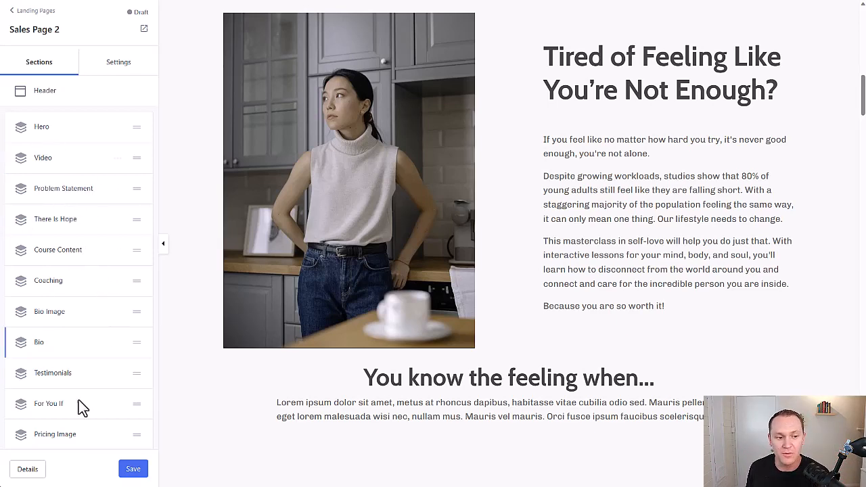
# Review the "It's Time To Love Yourself Again" banner and the Self-Love Masterclass section with its six module cards.
pyautogui.scroll(-3, 80, 346)
pyautogui.scroll(-5, 280, 286)
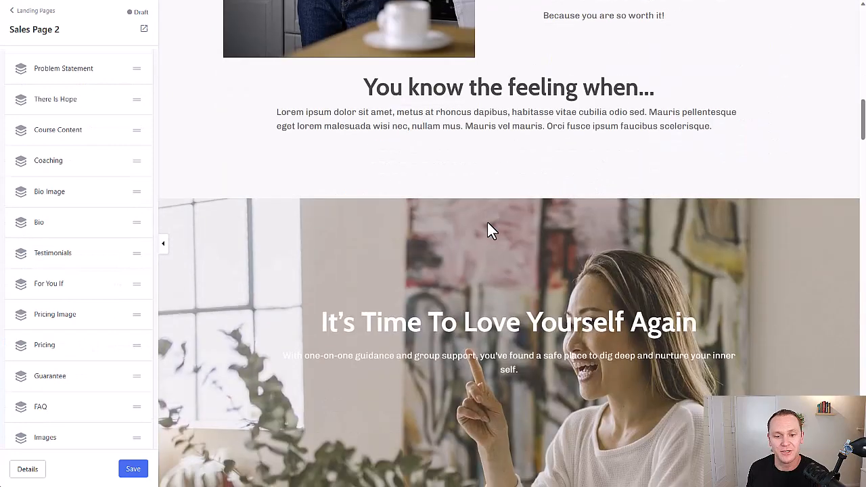
pyautogui.scroll(-3, 515, 98)
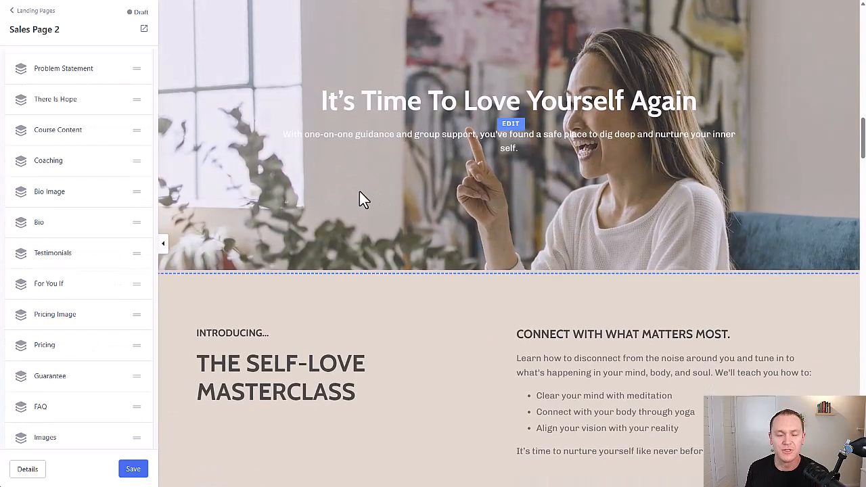
pyautogui.scroll(-3, 359, 190)
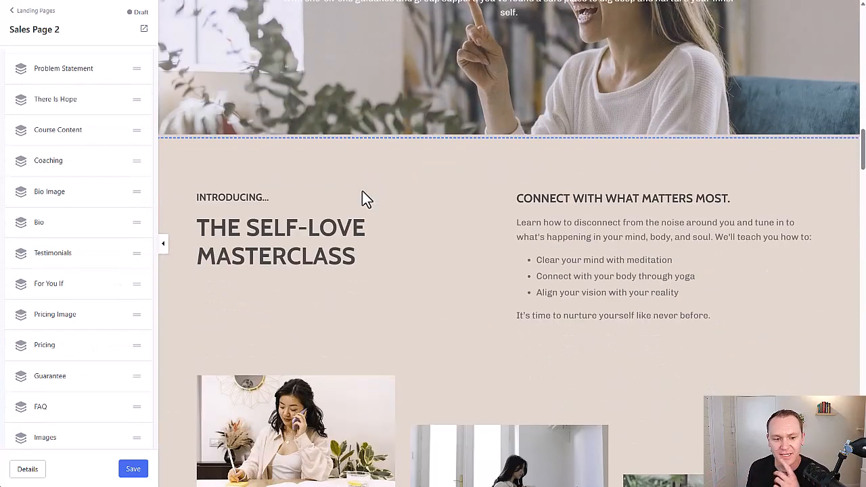
pyautogui.scroll(-1, 406, 202)
pyautogui.scroll(-1, 378, 257)
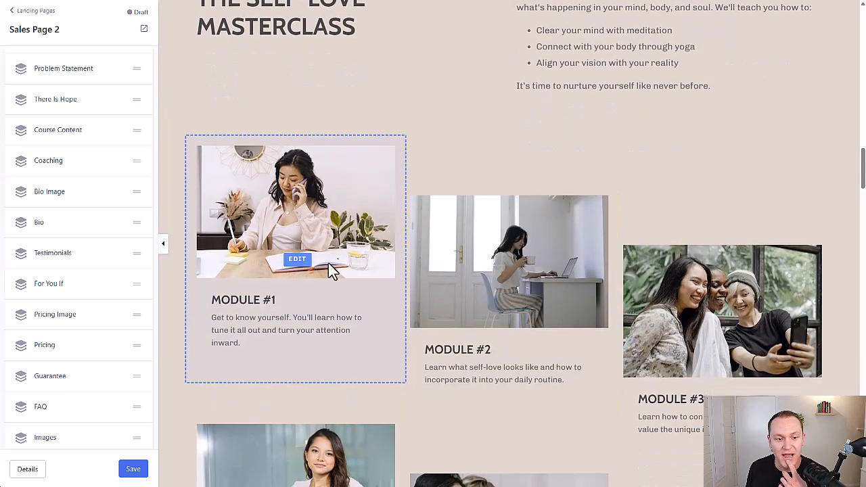
pyautogui.scroll(-2, 312, 243)
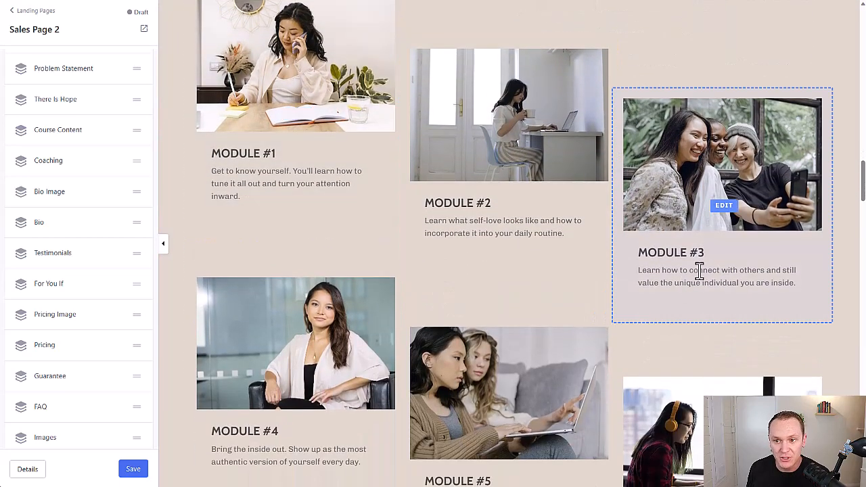
pyautogui.scroll(-2, 688, 268)
# Open the Module #4 card for editing and look over its image source options, description and link address settings.
pyautogui.click(290, 212)
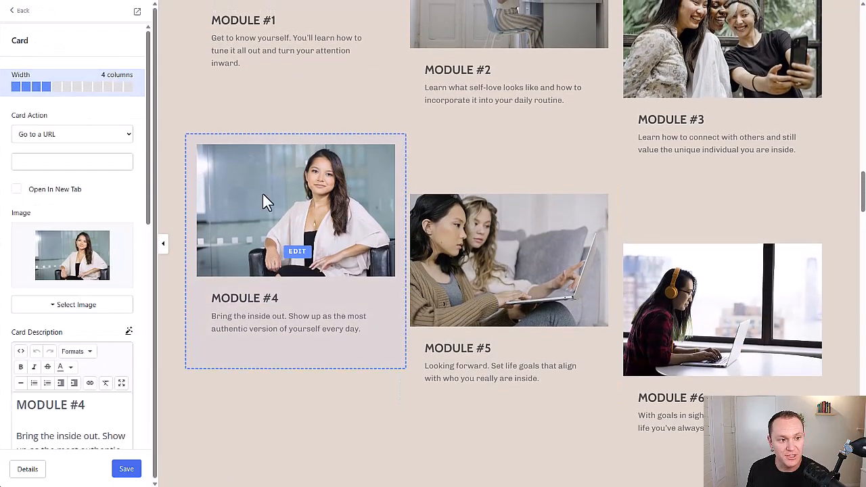
pyautogui.click(79, 306)
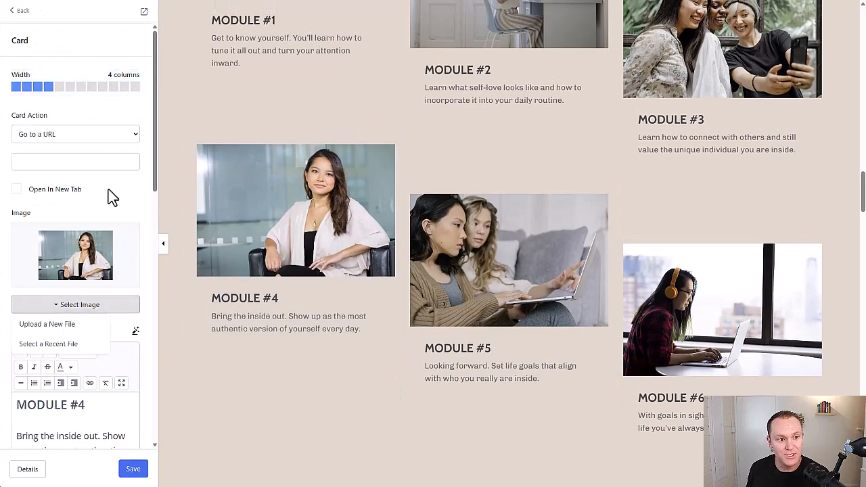
pyautogui.scroll(-3, 112, 203)
pyautogui.scroll(4, 328, 220)
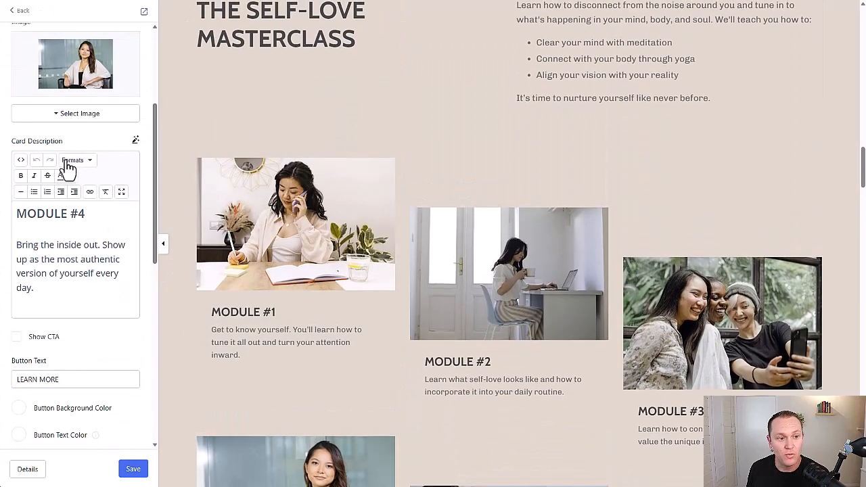
pyautogui.scroll(3, 76, 295)
pyautogui.click(59, 161)
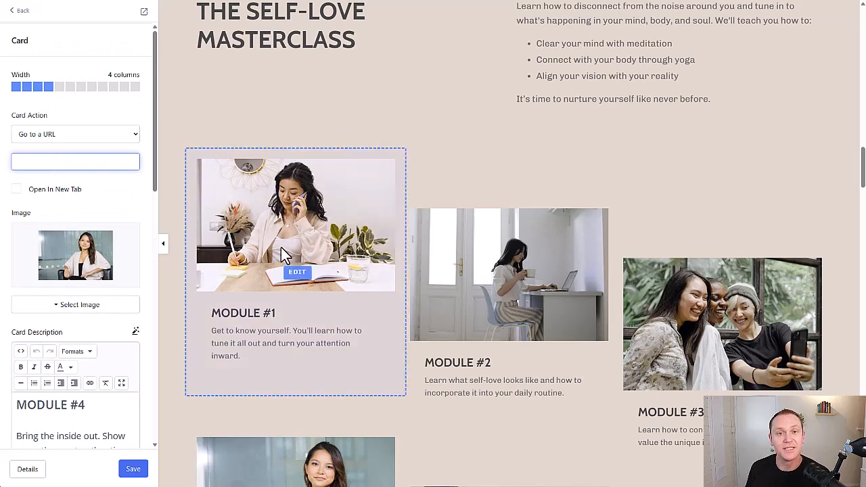
# Set the Module #4 card's action to "Go to a section on this page" with Pricing as the target, and save the page.
pyautogui.scroll(-1, 283, 254)
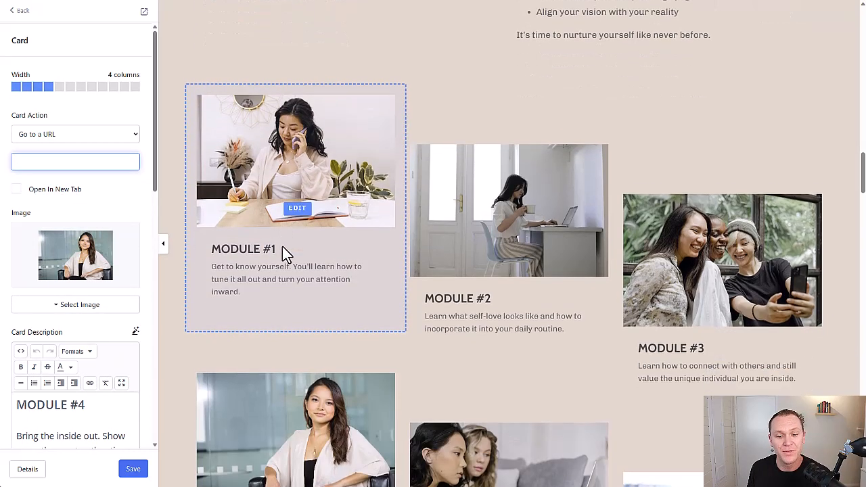
pyautogui.click(94, 139)
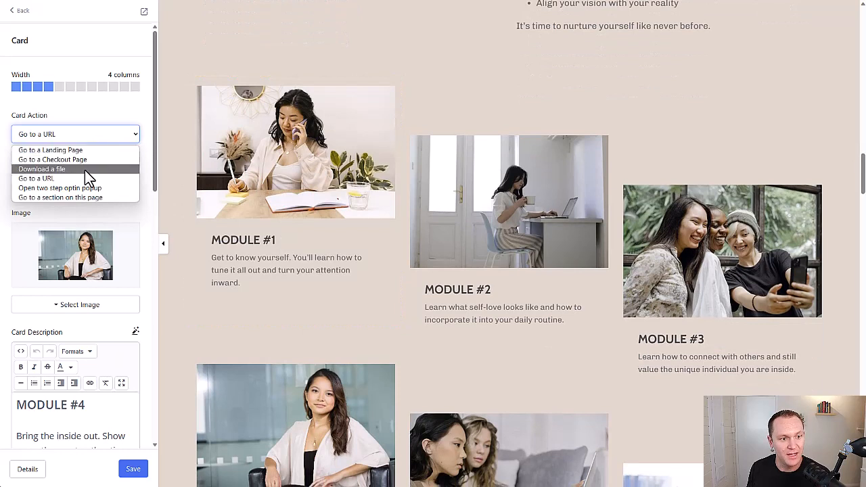
pyautogui.click(81, 198)
pyautogui.click(83, 161)
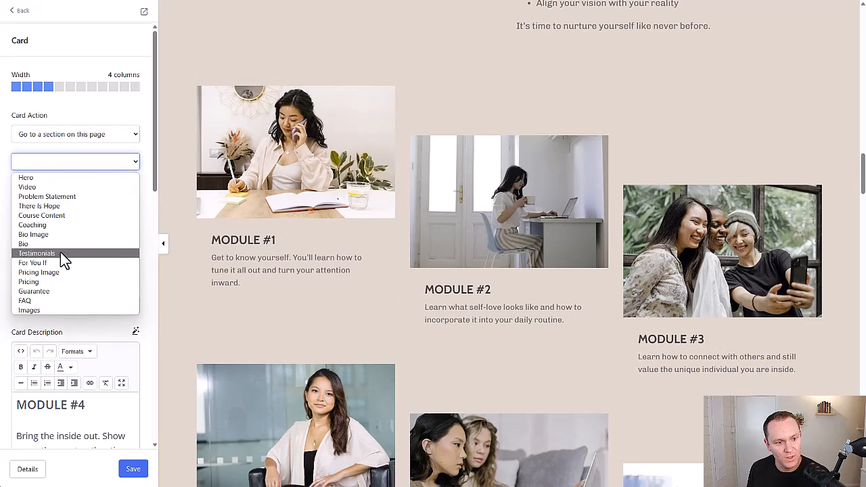
pyautogui.click(57, 280)
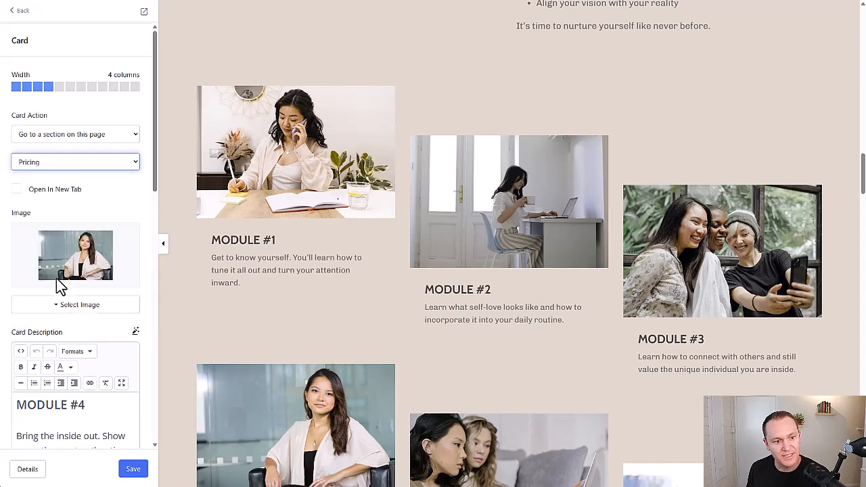
pyautogui.click(129, 466)
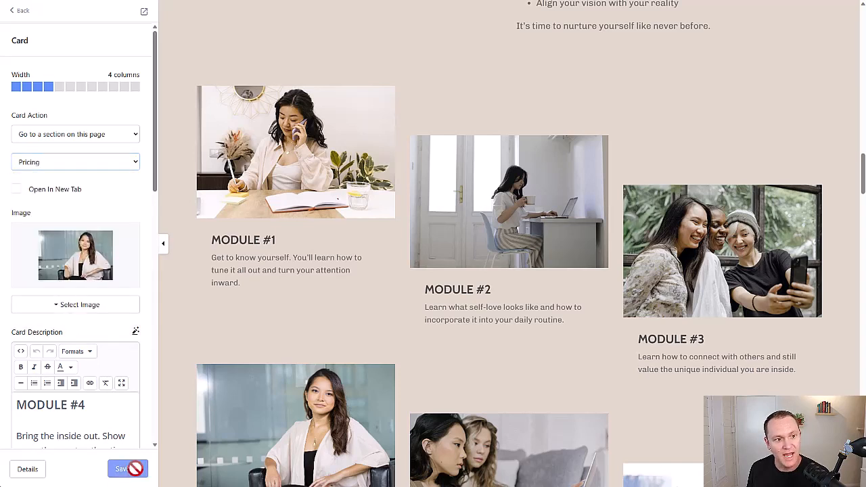
pyautogui.scroll(-2, 68, 270)
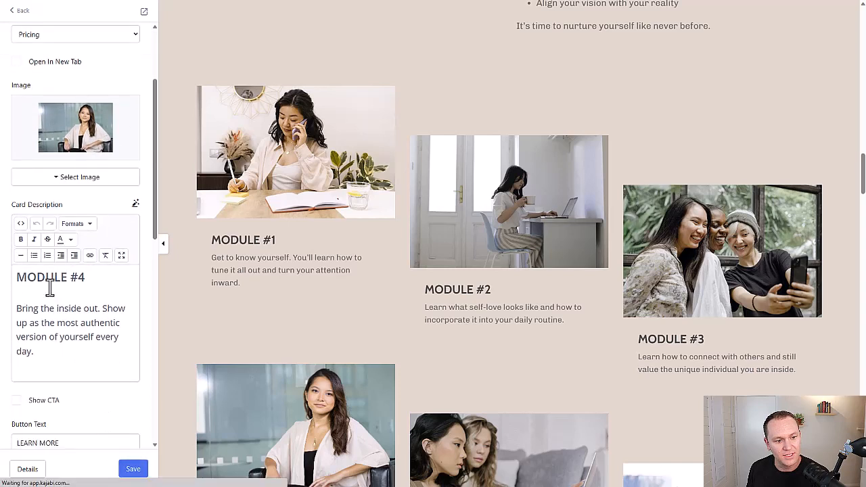
pyautogui.scroll(-1, 271, 248)
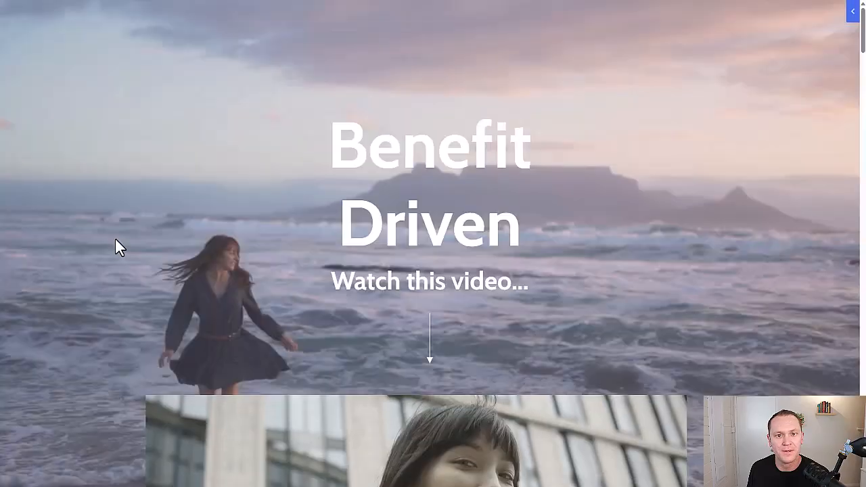
# In the page preview, test the Module #4 card's link to the pricing section, and return to the editor.
pyautogui.scroll(-15, 116, 249)
pyautogui.scroll(-2, 120, 251)
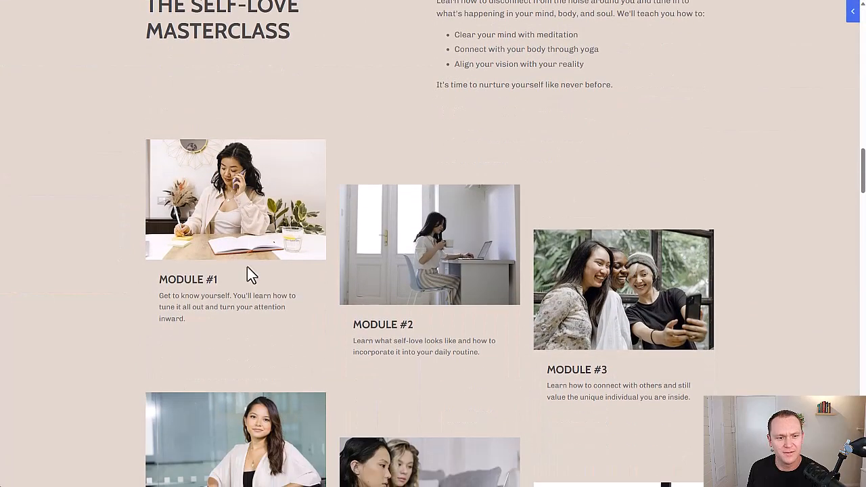
pyautogui.scroll(-3, 237, 257)
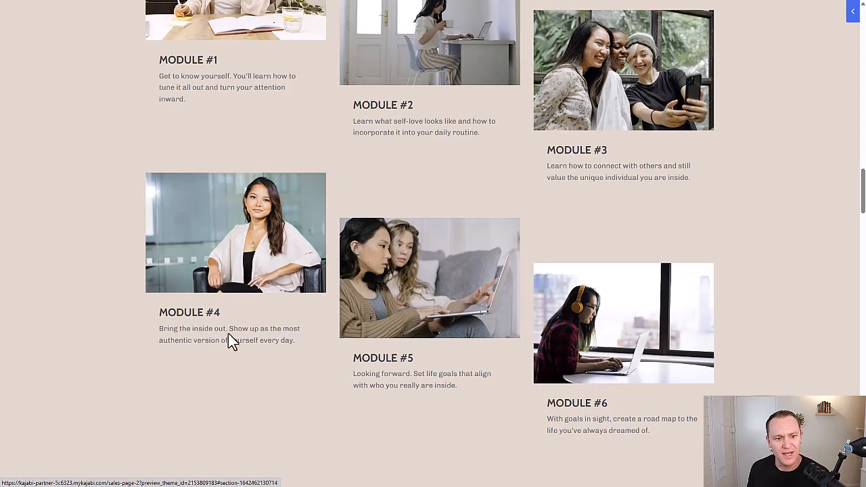
pyautogui.scroll(-10, 226, 335)
pyautogui.scroll(4, 229, 292)
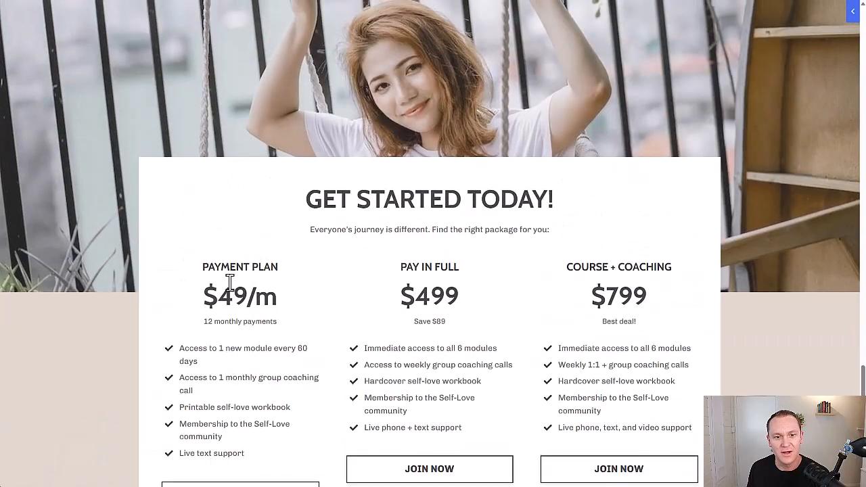
pyautogui.scroll(-3, 255, 245)
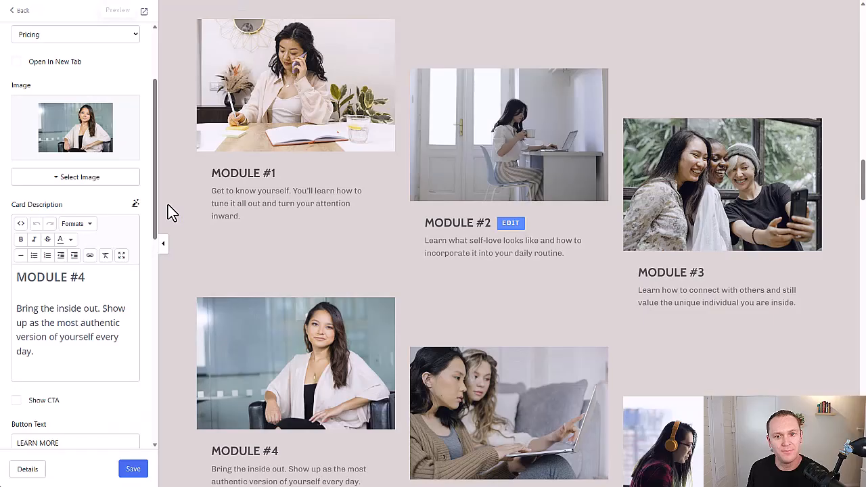
# Examine the Group Coaching section and the full-width bio image with the bio text below the module cards.
pyautogui.scroll(-10, 344, 267)
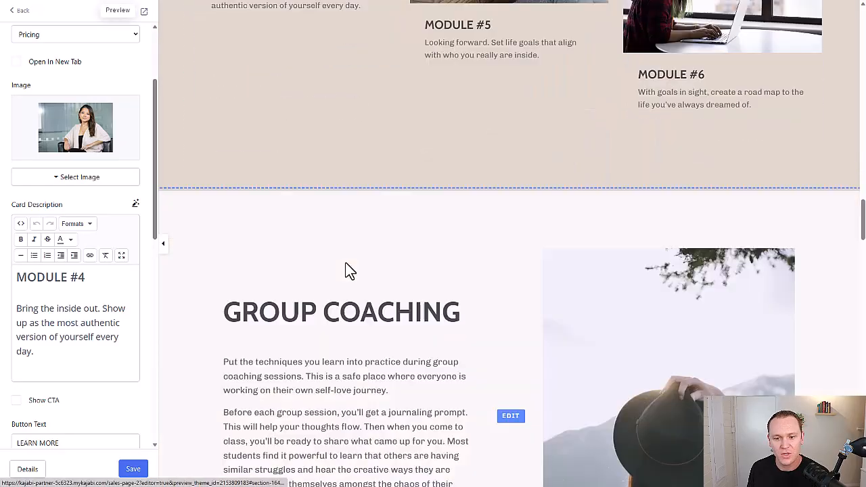
pyautogui.scroll(-4, 503, 219)
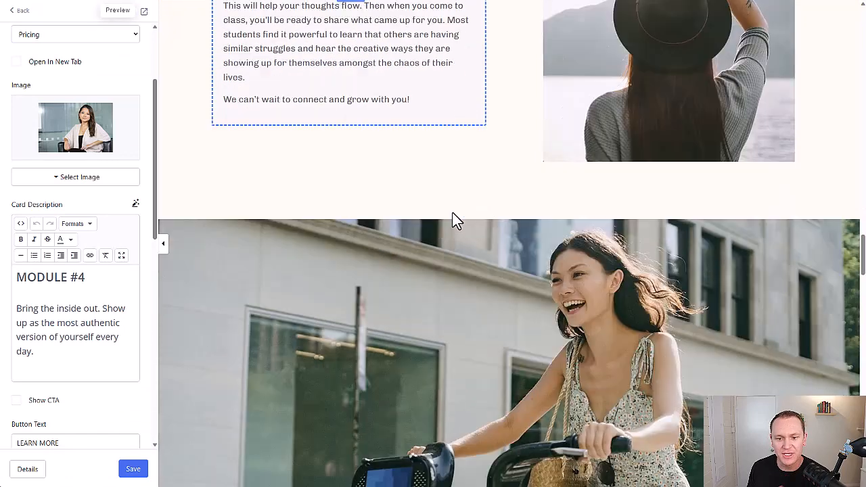
pyautogui.scroll(-2, 452, 236)
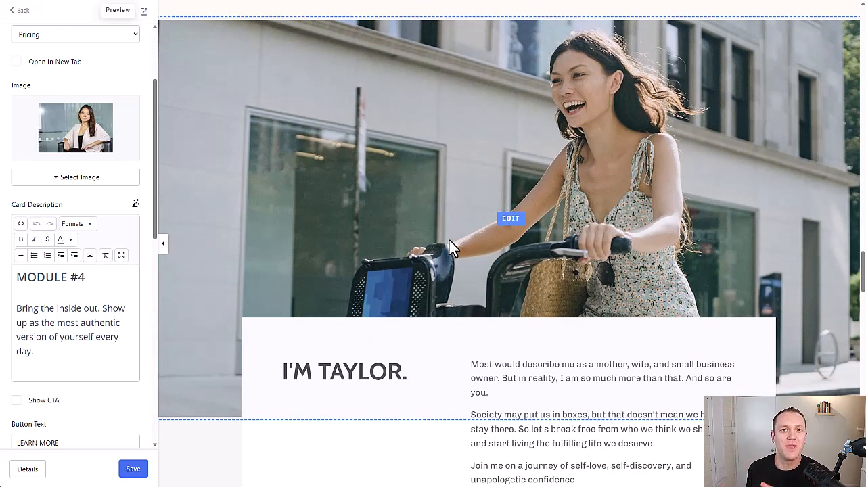
pyautogui.scroll(1, 449, 241)
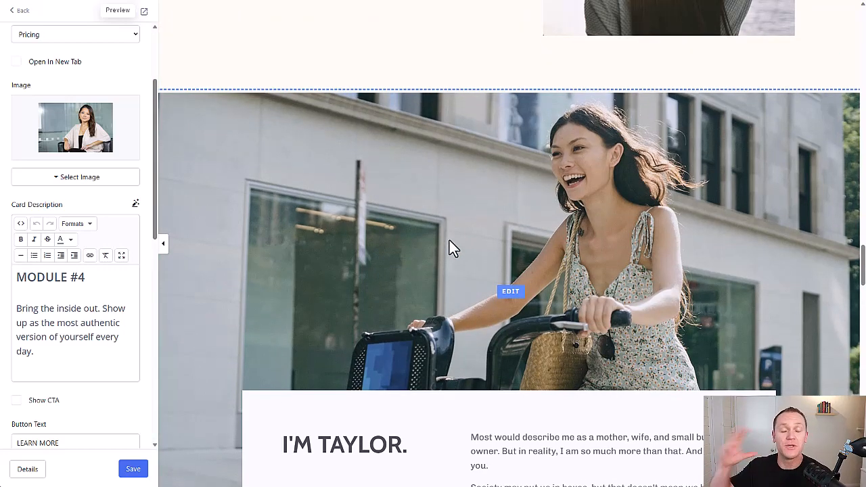
# Walk through the page's flow from the hero through the problem statement, hope banner and course modules to Group Coaching.
pyautogui.scroll(15, 449, 240)
pyautogui.scroll(20, 475, 217)
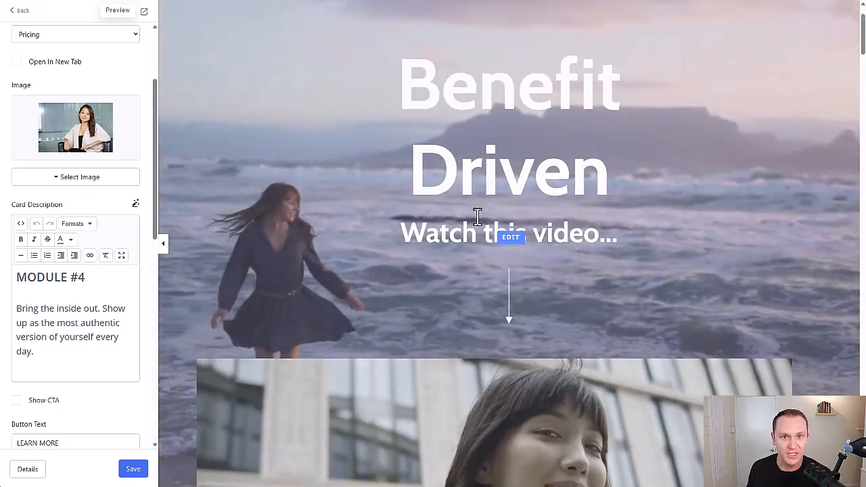
pyautogui.scroll(-10, 475, 218)
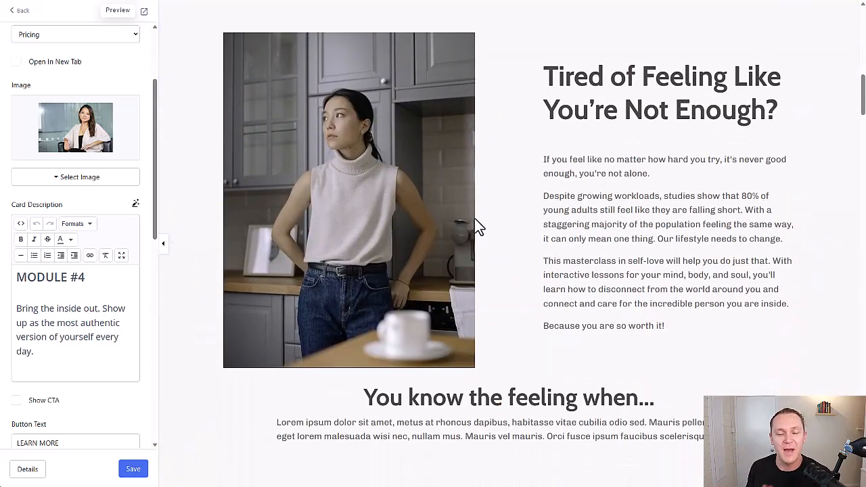
pyautogui.scroll(-5, 474, 219)
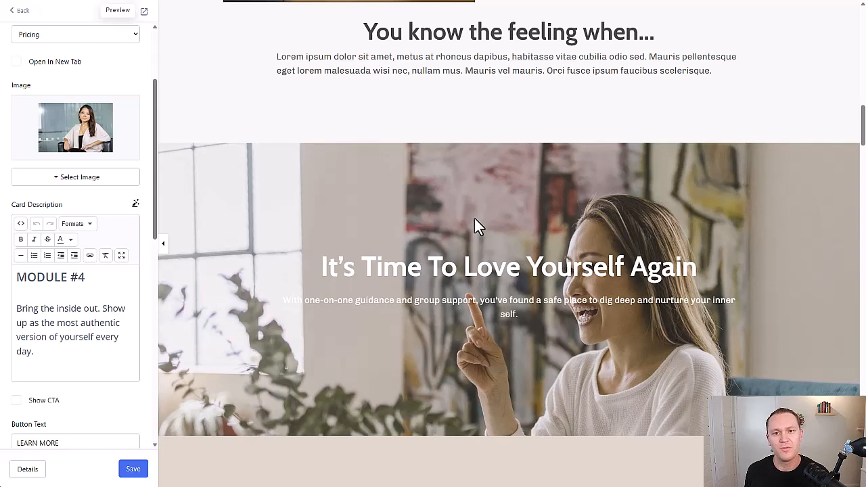
pyautogui.scroll(3, 474, 218)
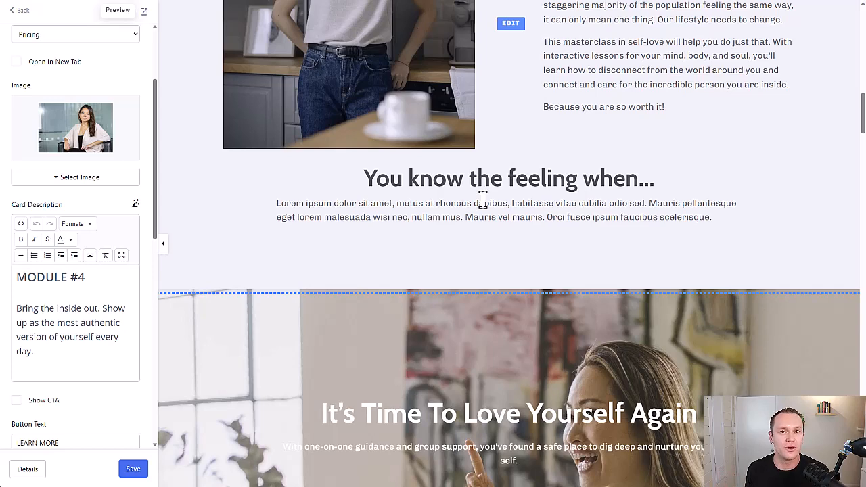
pyautogui.scroll(-6, 482, 200)
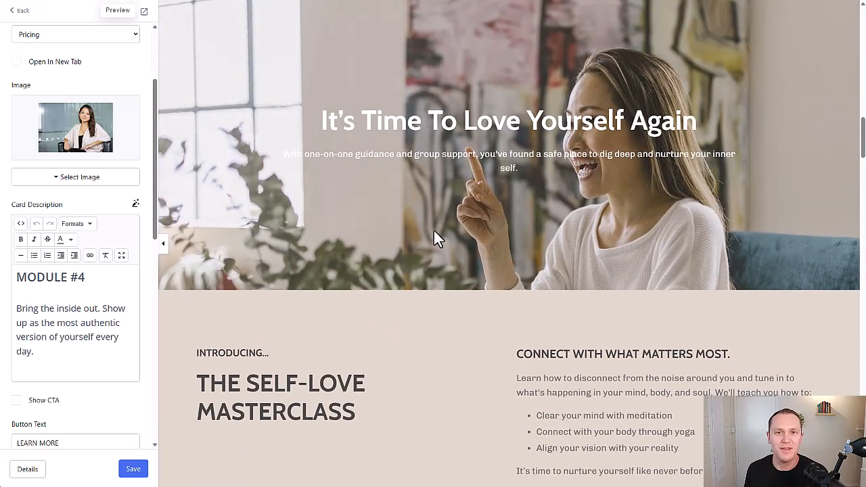
pyautogui.scroll(2, 434, 231)
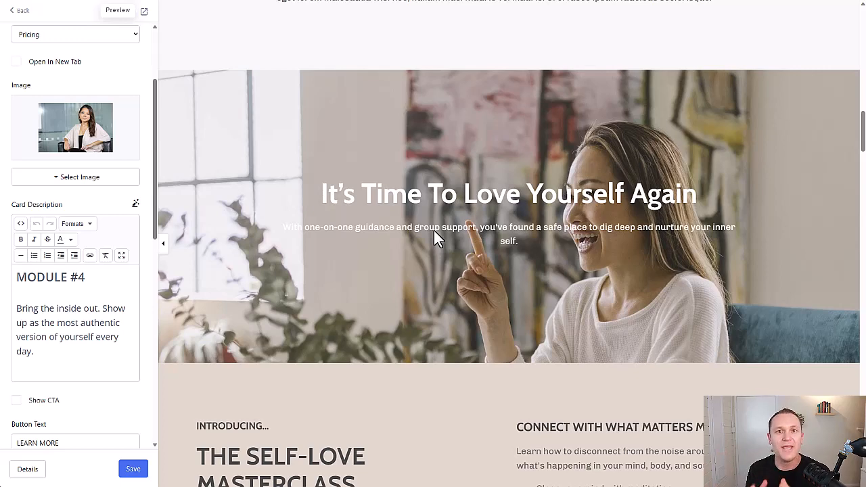
pyautogui.scroll(-10, 435, 231)
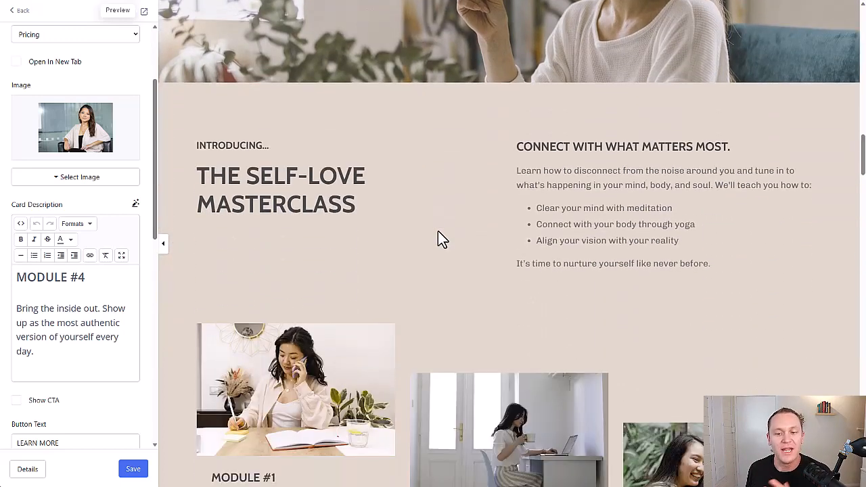
pyautogui.scroll(-6, 438, 237)
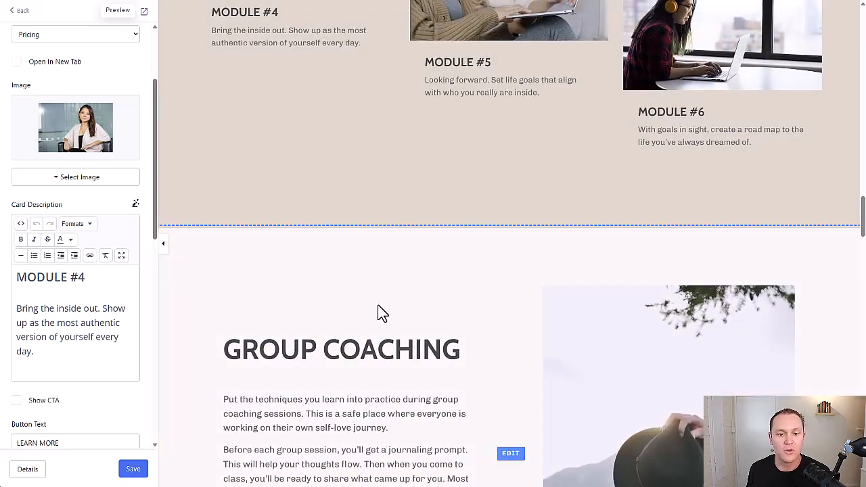
# Revisit the "Tired of Feeling Like You're Not Enough?" problem statement and how it leads into the Self-Love Masterclass introduction.
pyautogui.scroll(9, 415, 267)
pyautogui.scroll(10, 421, 302)
pyautogui.scroll(-4, 419, 304)
pyautogui.scroll(3, 420, 297)
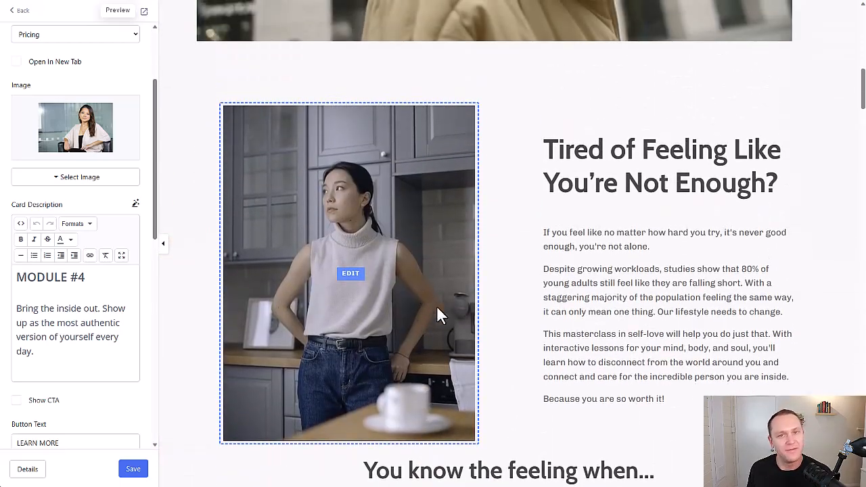
pyautogui.scroll(-2, 676, 209)
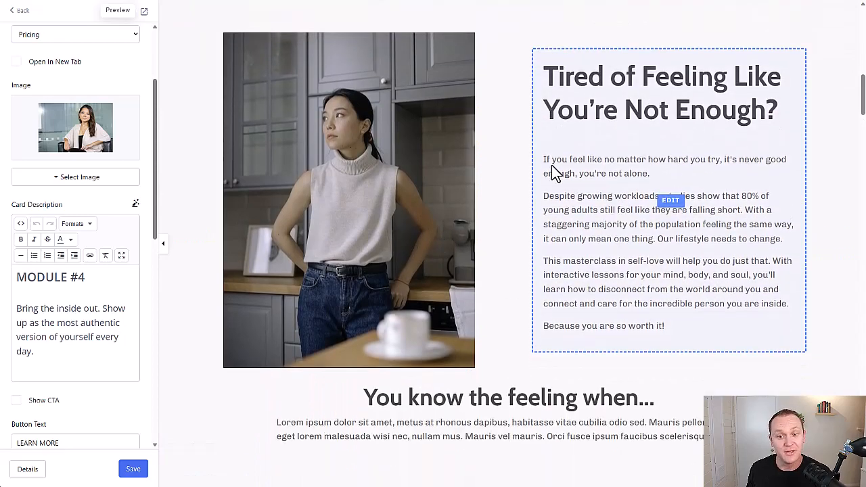
pyautogui.scroll(10, 588, 229)
pyautogui.scroll(-5, 579, 251)
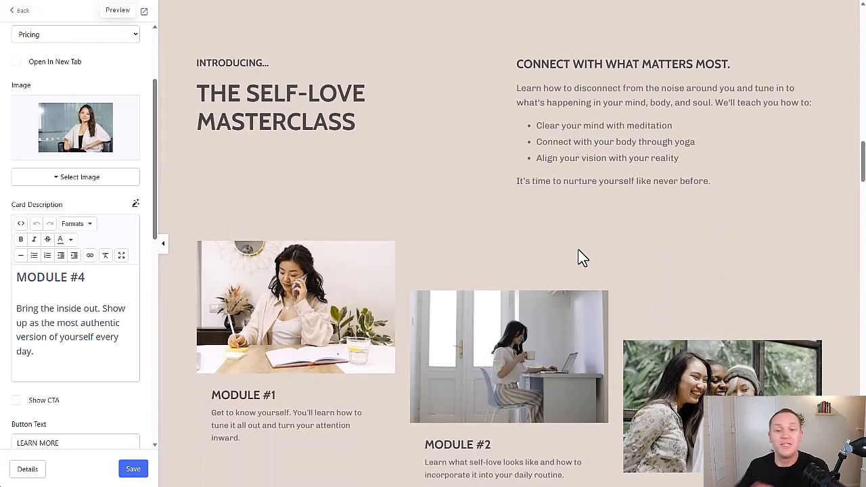
# Move the Bio Image and Bio sections up so they sit directly below There Is Hope, before Course Content.
pyautogui.scroll(-3, 578, 251)
pyautogui.scroll(-15, 578, 248)
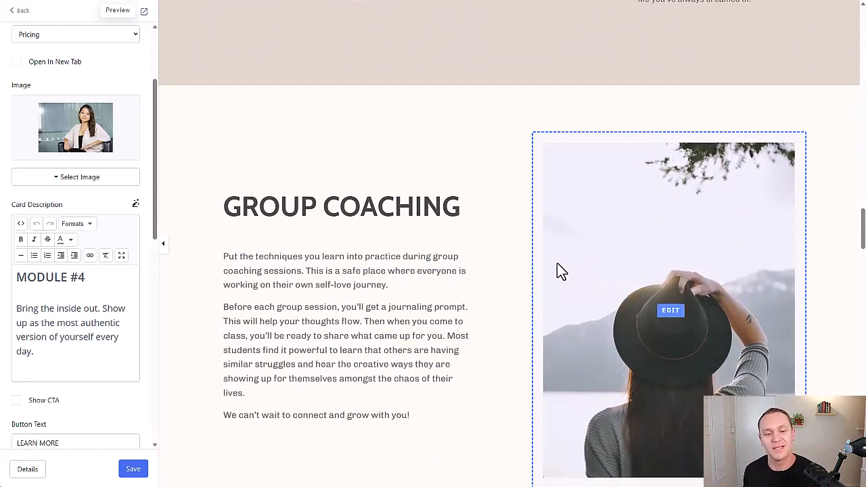
pyautogui.scroll(-10, 529, 280)
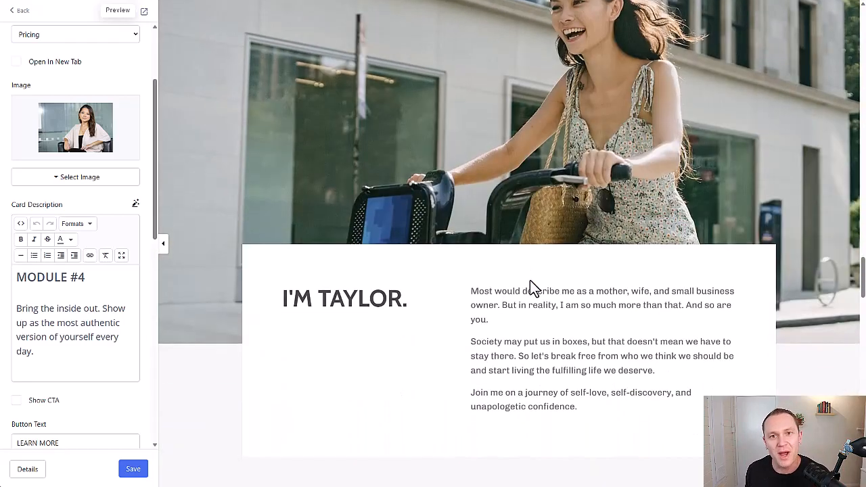
pyautogui.scroll(3, 383, 371)
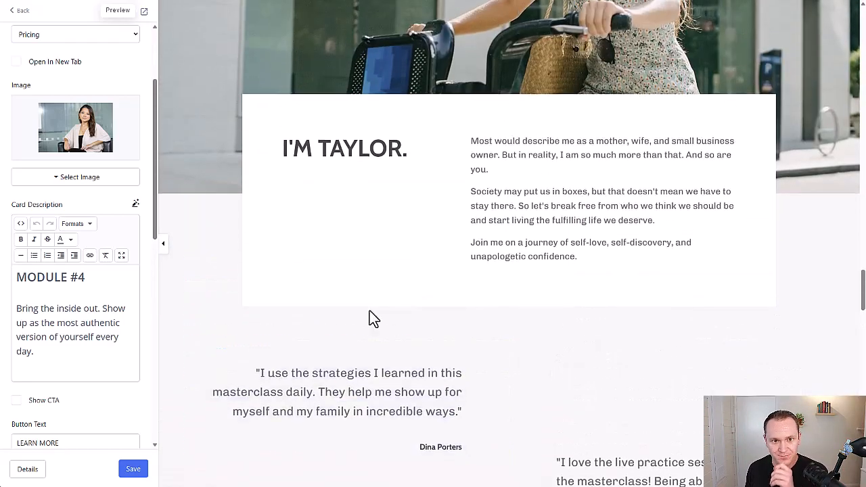
pyautogui.click(22, 11)
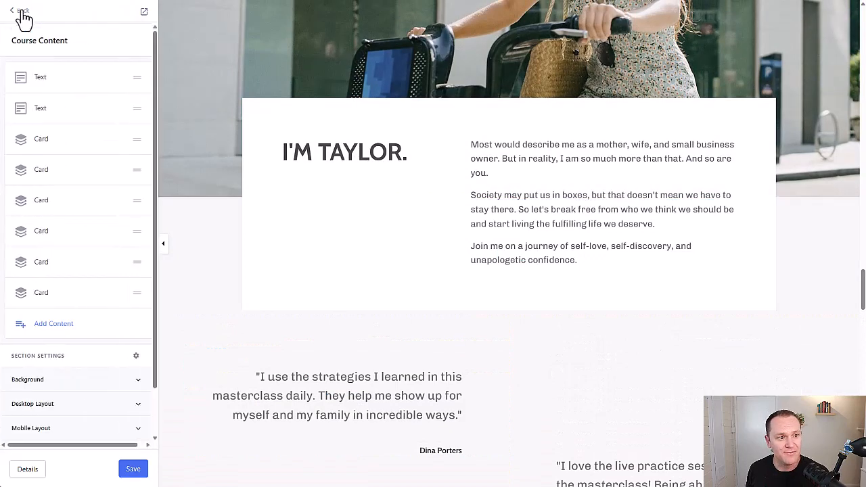
pyautogui.click(23, 11)
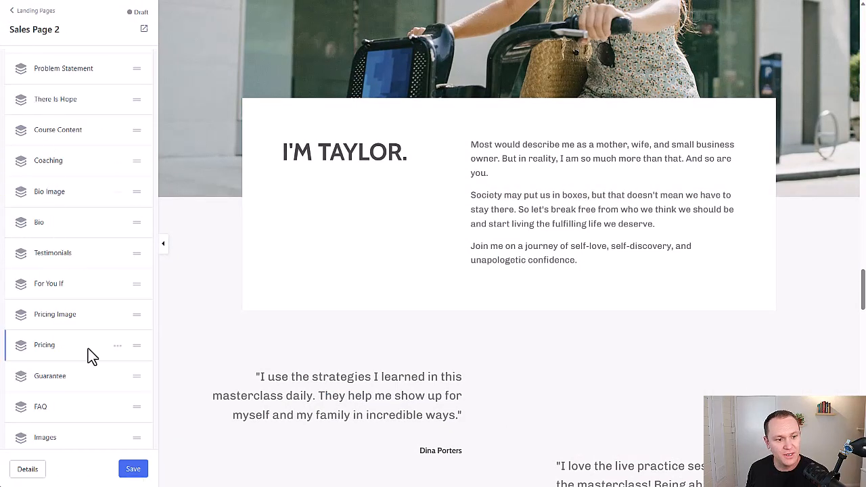
pyautogui.scroll(5, 352, 264)
pyautogui.click(296, 291)
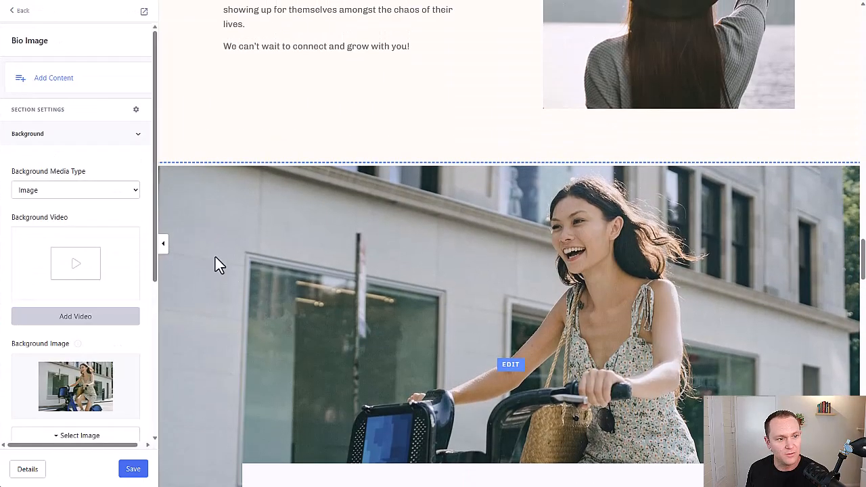
pyautogui.click(21, 11)
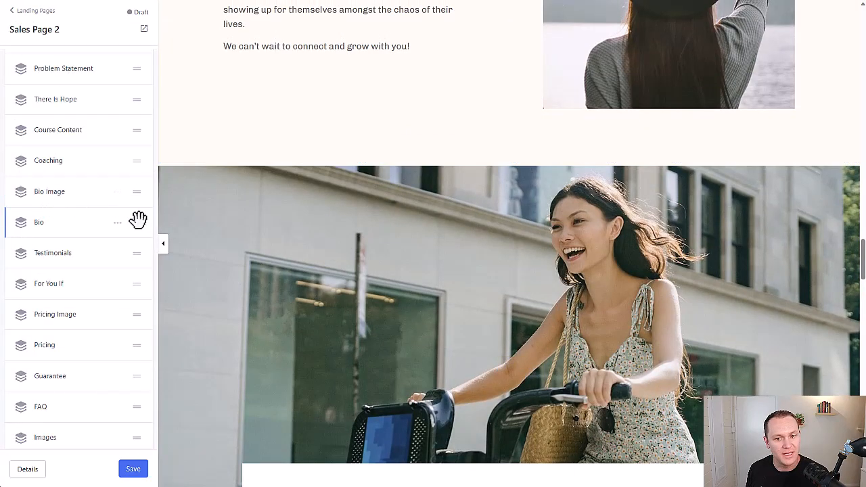
pyautogui.scroll(-5, 250, 233)
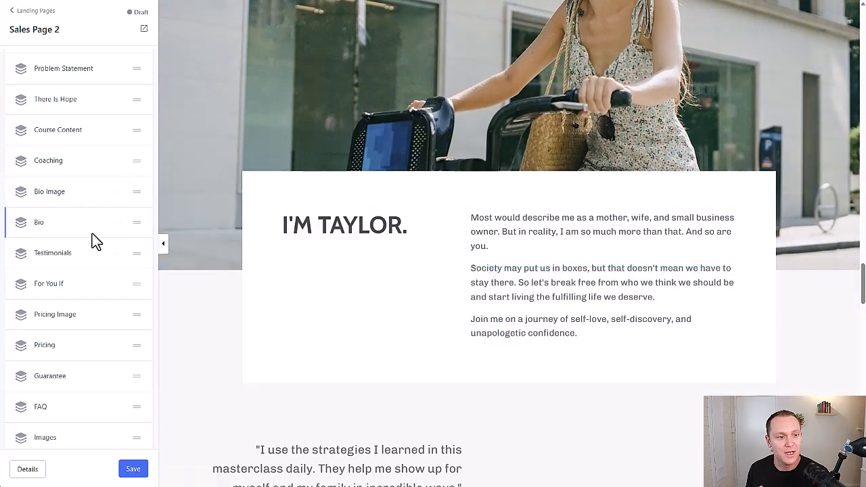
pyautogui.moveTo(135, 192); pyautogui.dragTo(138, 129)
pyautogui.moveTo(140, 218); pyautogui.dragTo(137, 160)
# Change the Course Content section's background color to gray and save the page.
pyautogui.scroll(15, 299, 227)
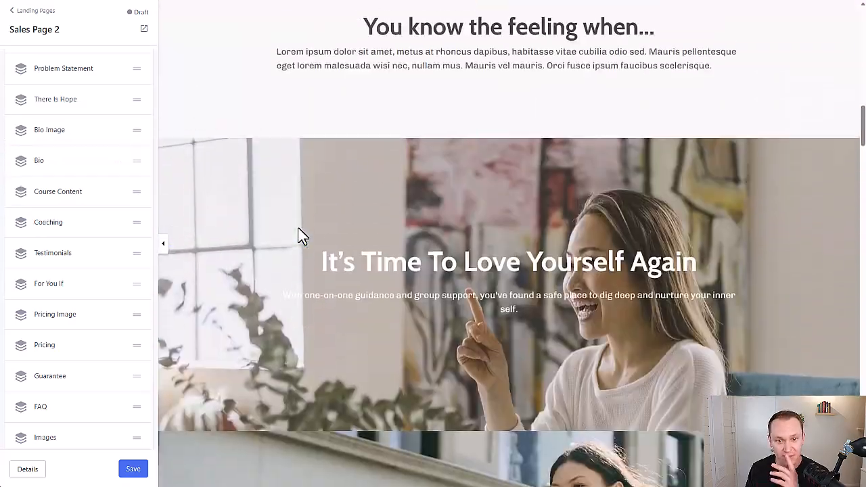
pyautogui.scroll(-15, 298, 227)
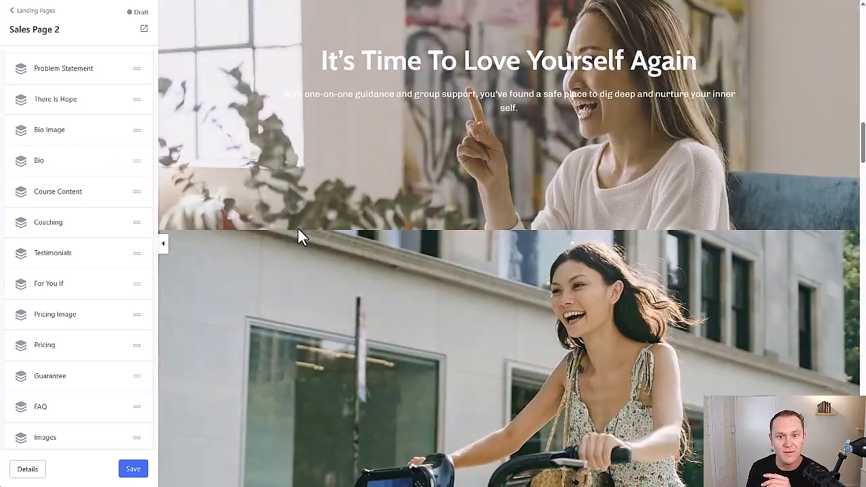
pyautogui.scroll(-20, 367, 225)
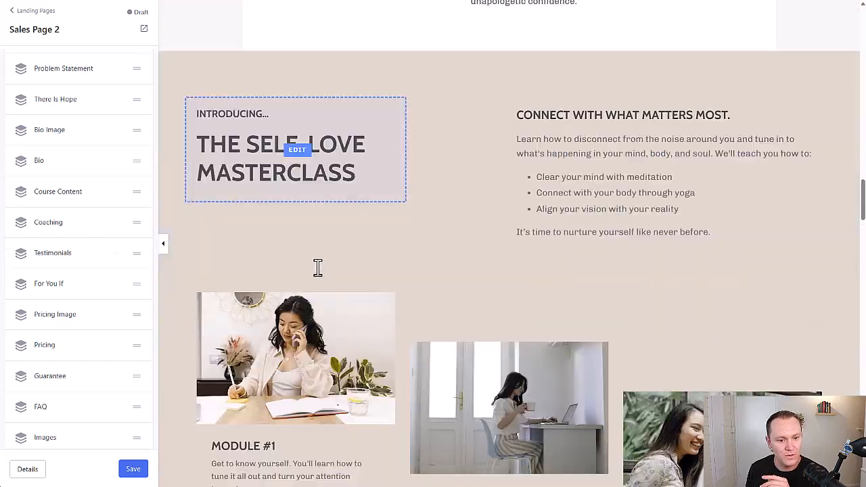
pyautogui.scroll(-5, 318, 267)
pyautogui.scroll(9, 317, 268)
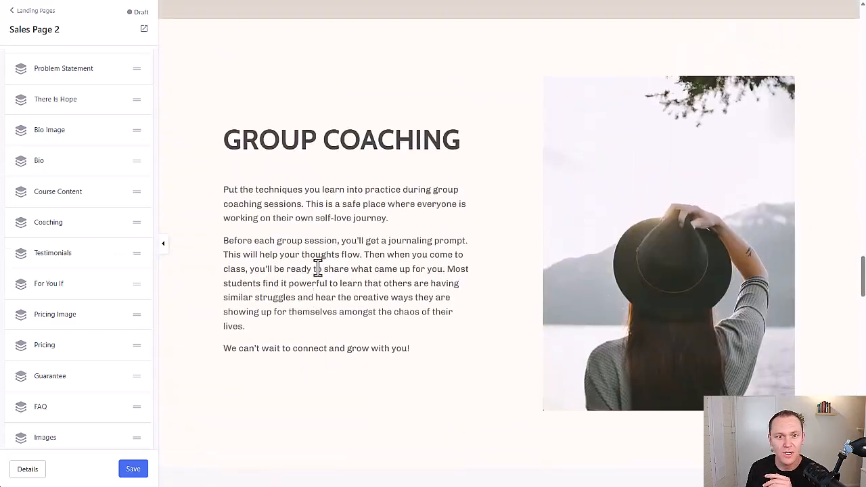
pyautogui.click(327, 199)
pyautogui.scroll(2, 81, 244)
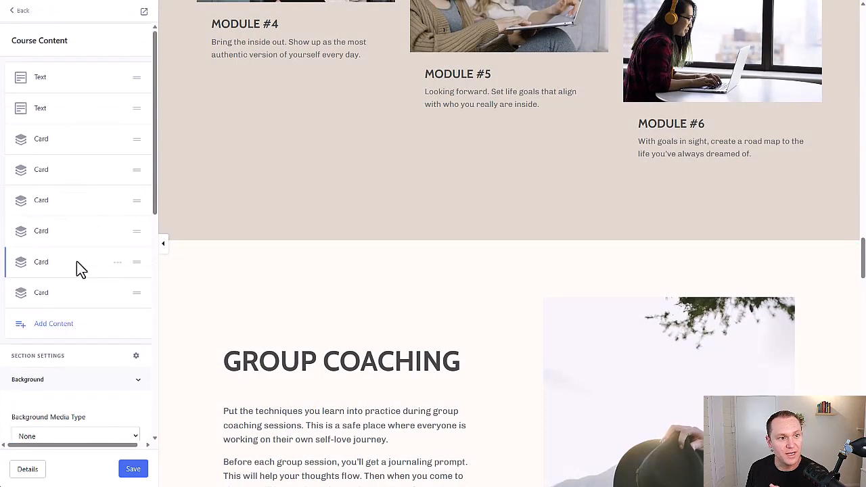
pyautogui.scroll(-5, 64, 190)
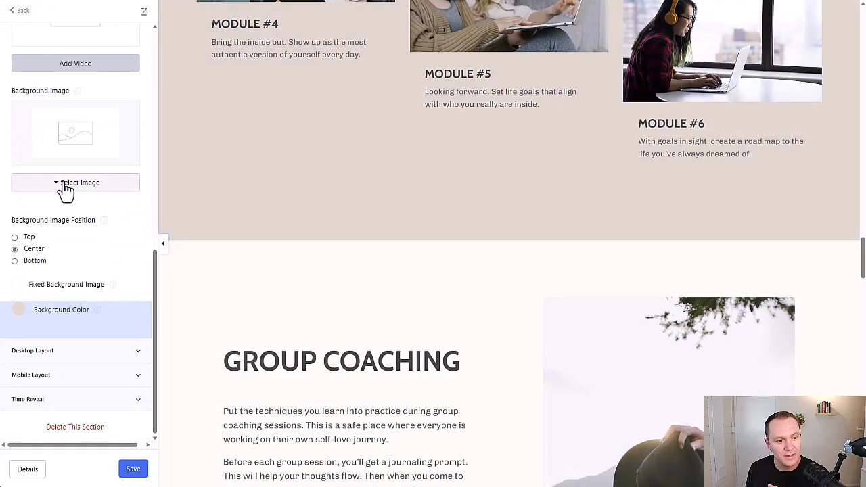
pyautogui.click(18, 310)
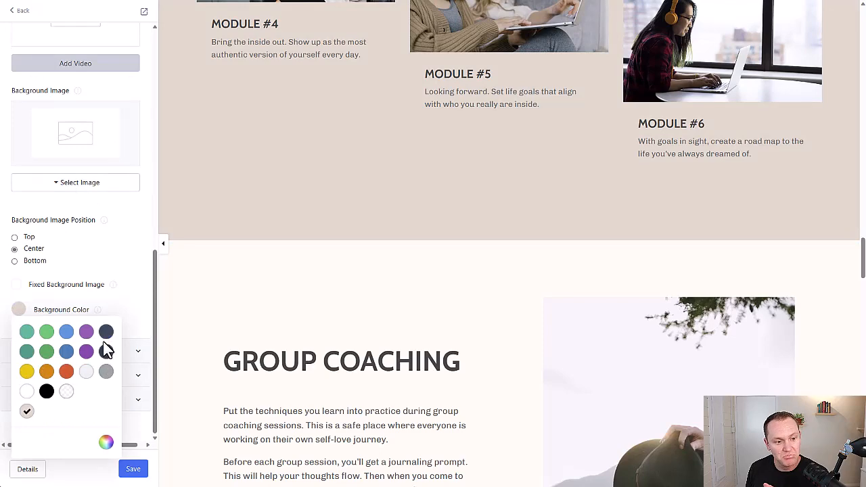
pyautogui.click(106, 372)
pyautogui.click(133, 469)
pyautogui.scroll(2, 226, 256)
pyautogui.scroll(3, 224, 248)
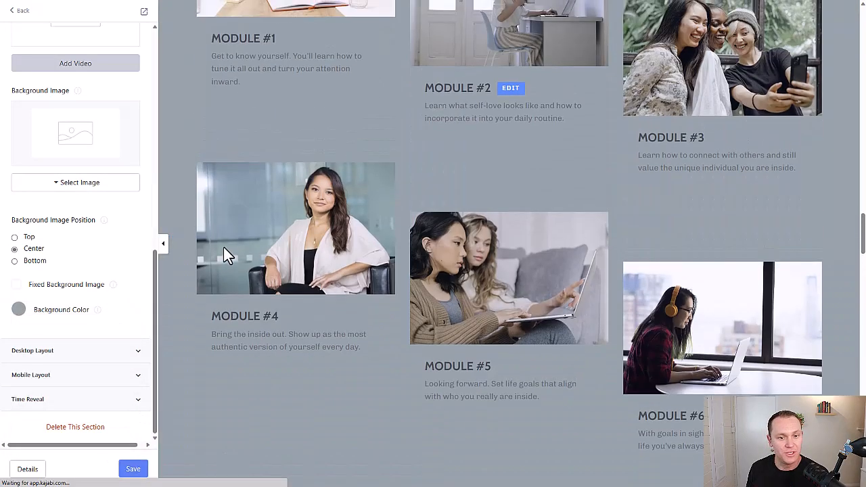
# In the Get Started Today pricing cards, set the Payment Plan price to $97/m and the Pay In Full price to $997.
pyautogui.scroll(-3, 208, 319)
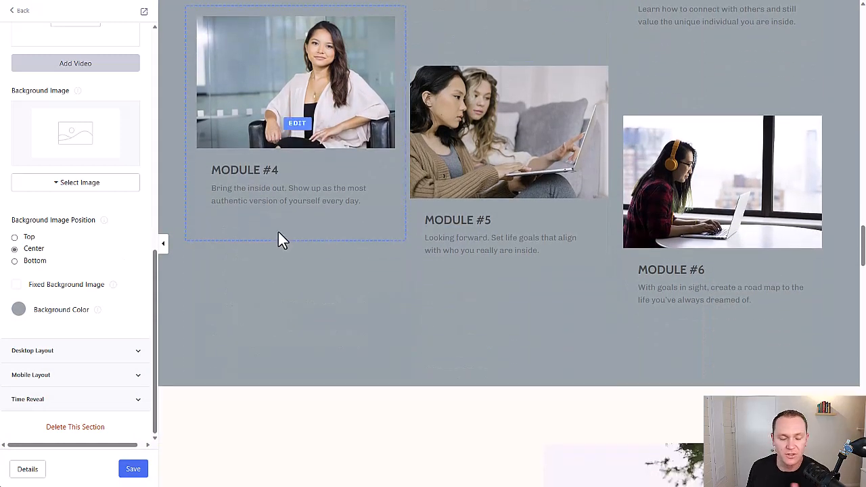
pyautogui.scroll(-12, 284, 233)
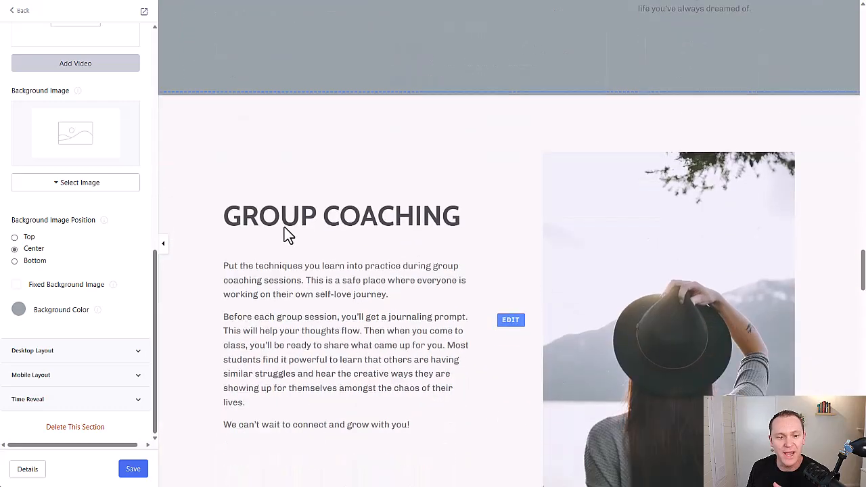
pyautogui.scroll(-1, 284, 227)
pyautogui.scroll(1, 285, 227)
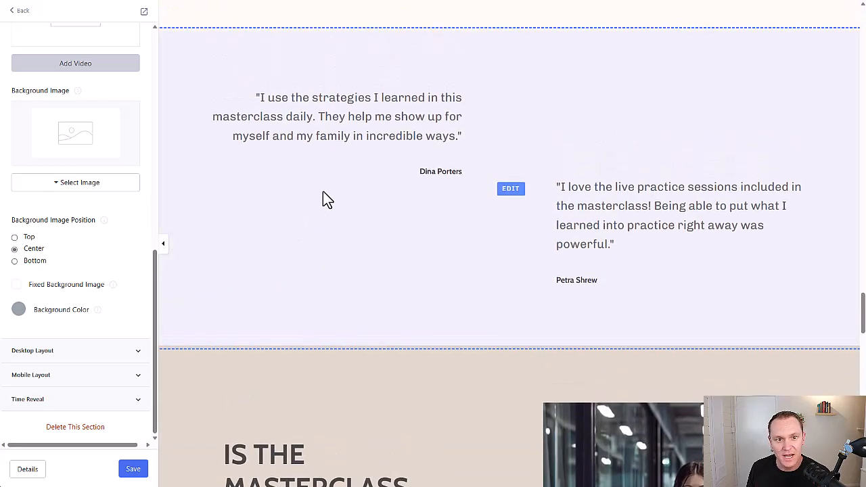
pyautogui.scroll(-3, 388, 267)
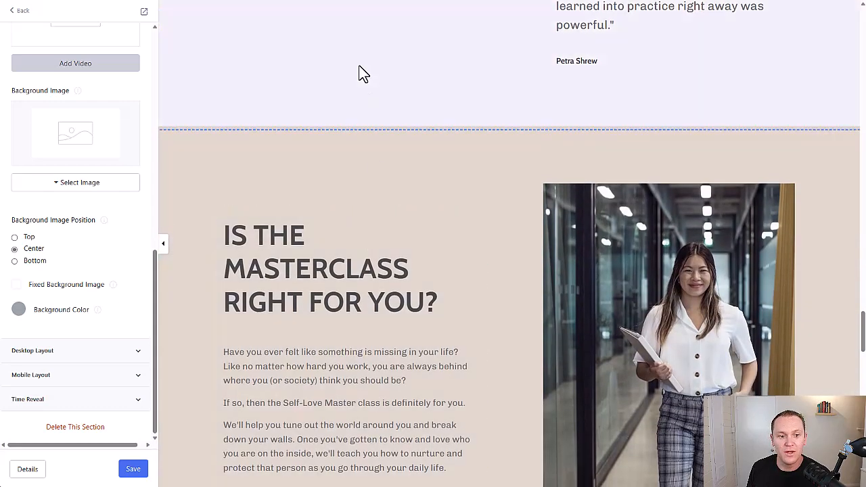
pyautogui.scroll(-2, 372, 108)
pyautogui.scroll(-9, 364, 142)
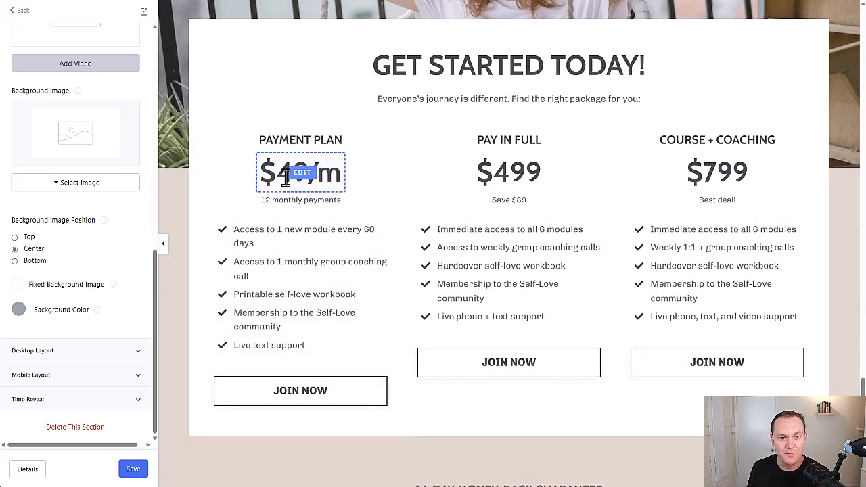
pyautogui.click(301, 173)
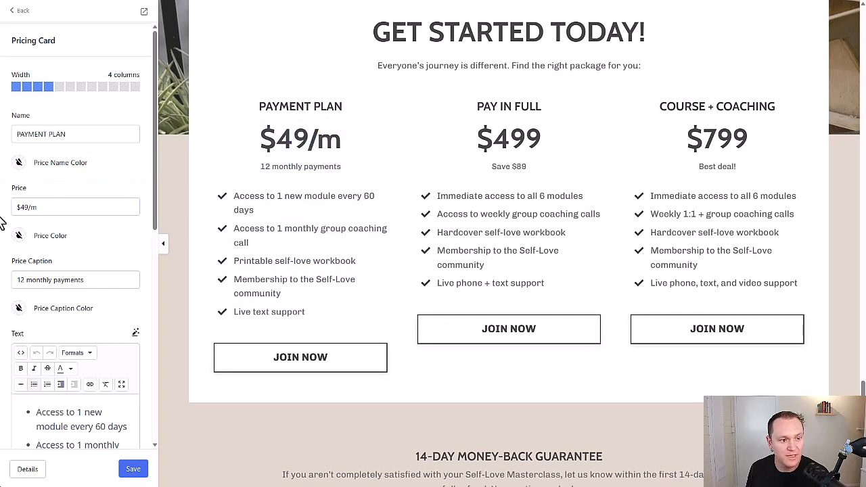
pyautogui.click(24, 210)
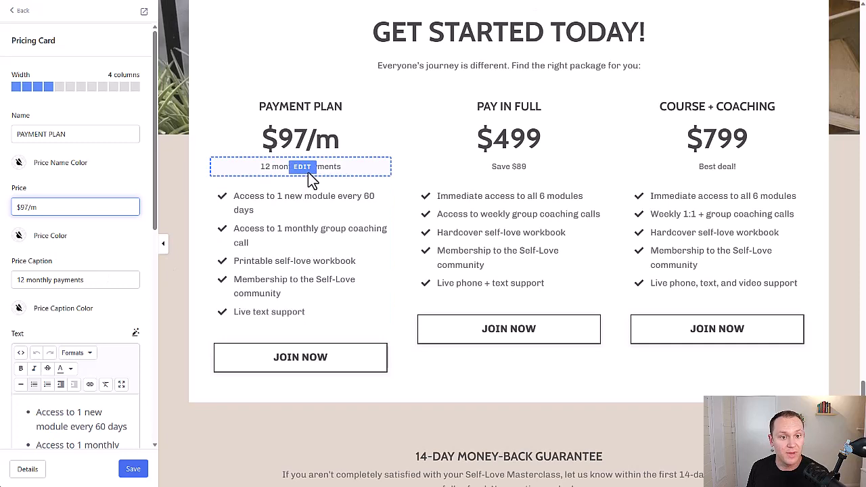
pyautogui.click(501, 139)
pyautogui.click(31, 207)
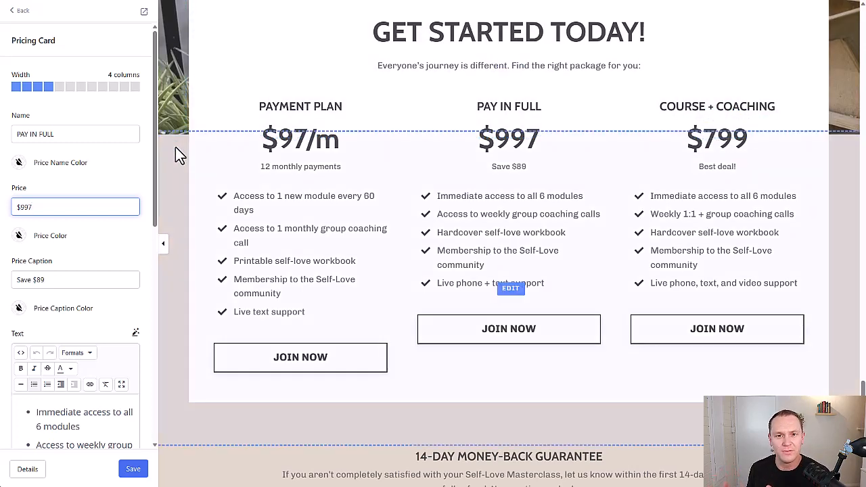
# Open the FAQ accordion "Are my results guaranteed?" for editing and examine its heading and body text.
pyautogui.scroll(1, 175, 147)
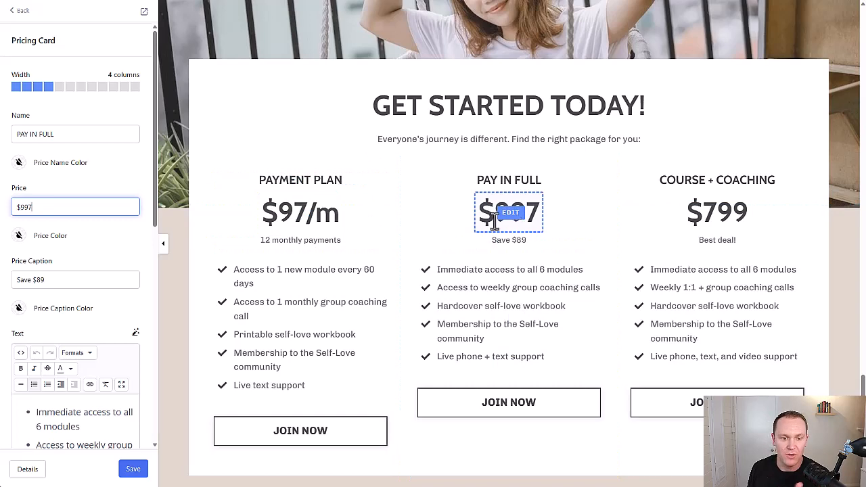
pyautogui.scroll(-8, 410, 237)
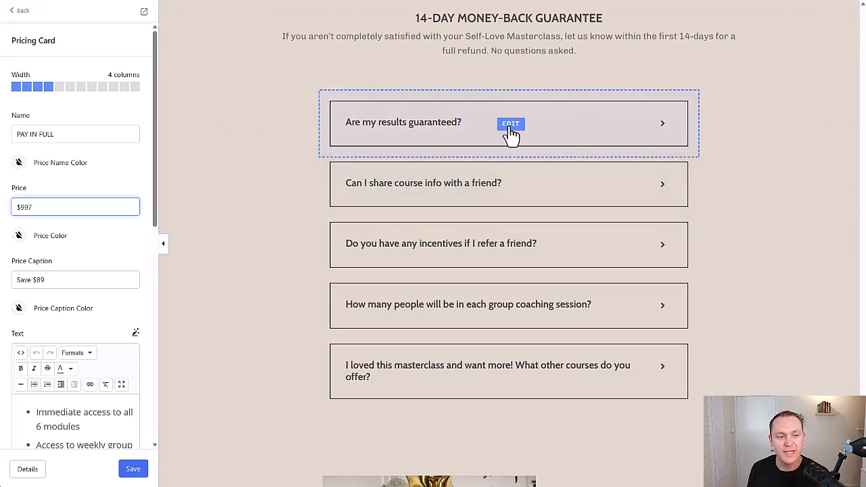
pyautogui.click(510, 125)
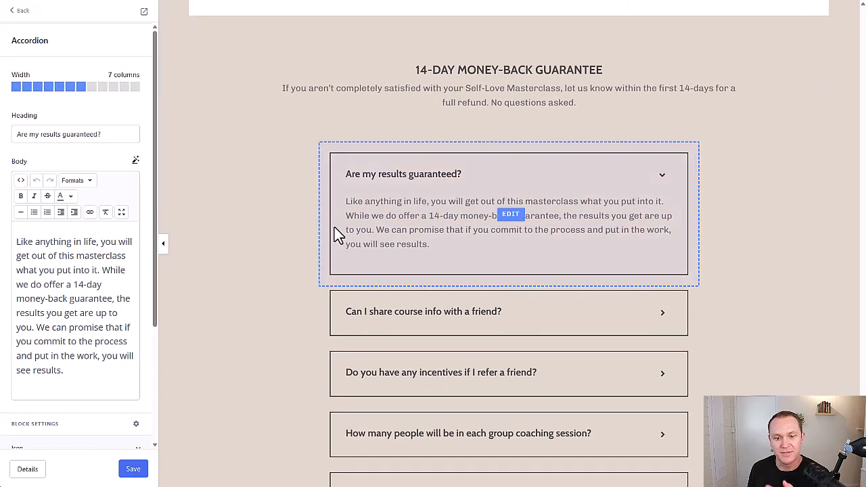
pyautogui.tripleClick(115, 136)
pyautogui.scroll(-2, 72, 232)
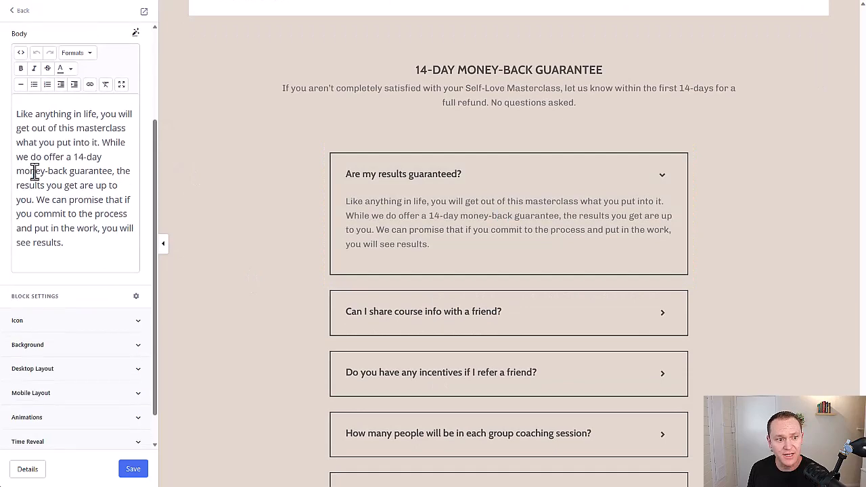
pyautogui.moveTo(79, 252); pyautogui.dragTo(14, 91)
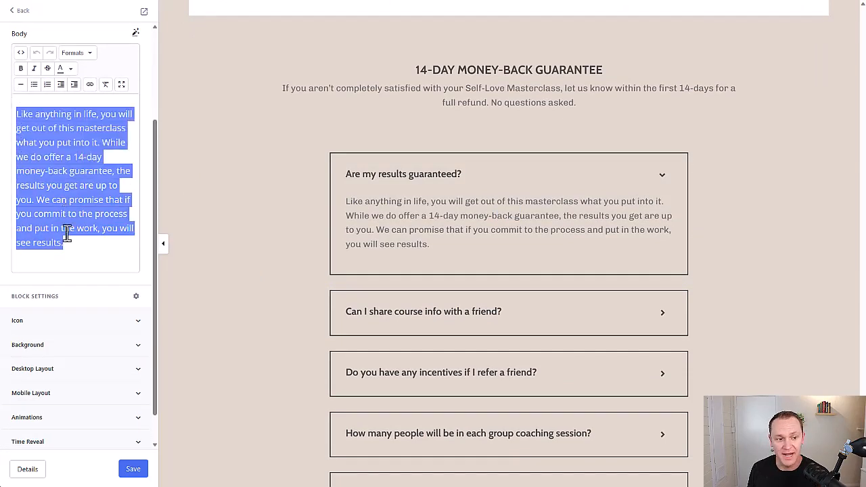
# Try a wider column width for the "Are my results guaranteed?" accordion, and return it to the width of the other questions.
pyautogui.scroll(1, 102, 121)
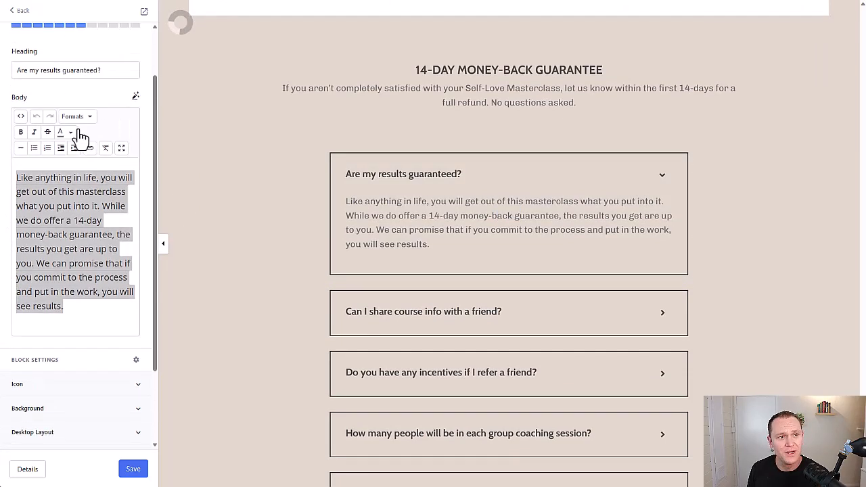
pyautogui.scroll(1, 108, 112)
pyautogui.click(123, 88)
pyautogui.click(87, 88)
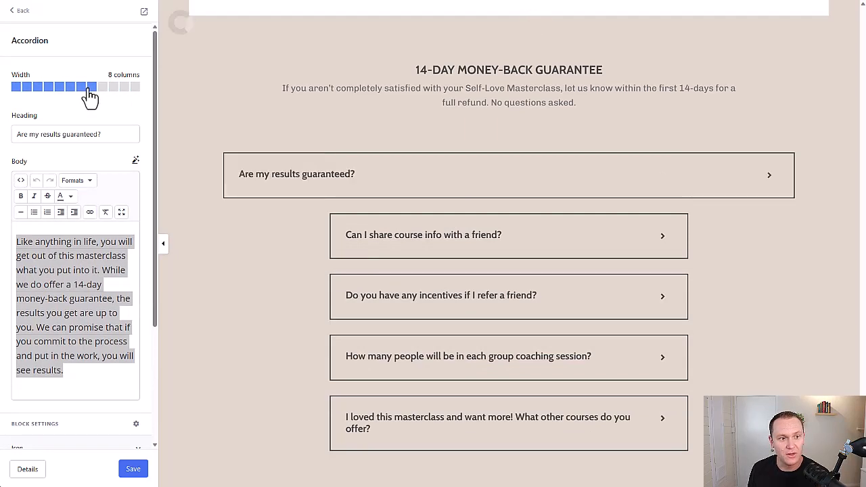
# Set the icon style of the "Are my results guaranteed?" accordion to Plus.
pyautogui.scroll(-2, 80, 139)
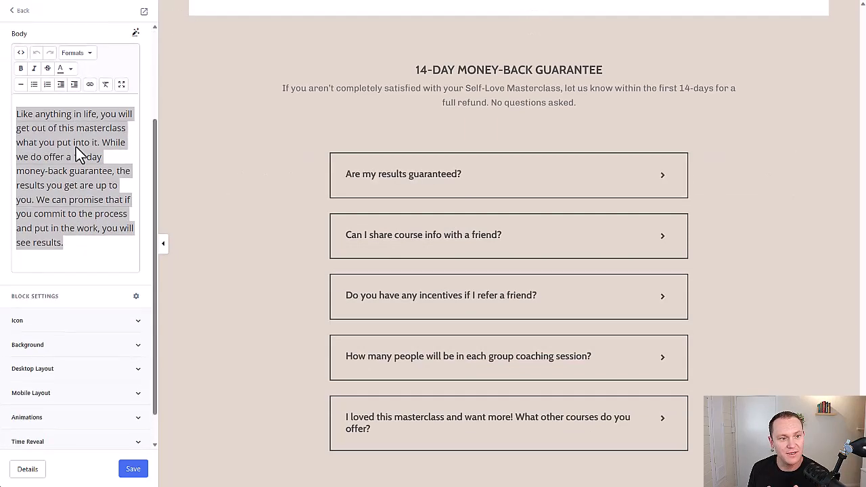
pyautogui.scroll(-1, 79, 142)
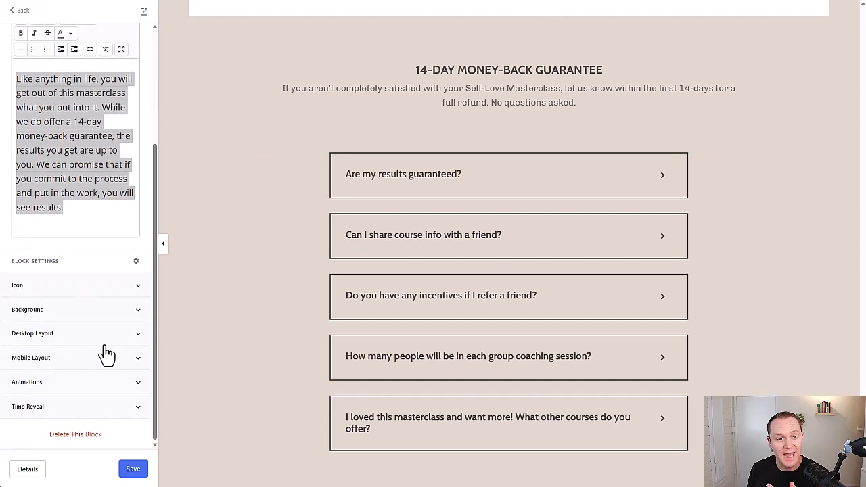
pyautogui.click(140, 287)
pyautogui.scroll(-3, 141, 294)
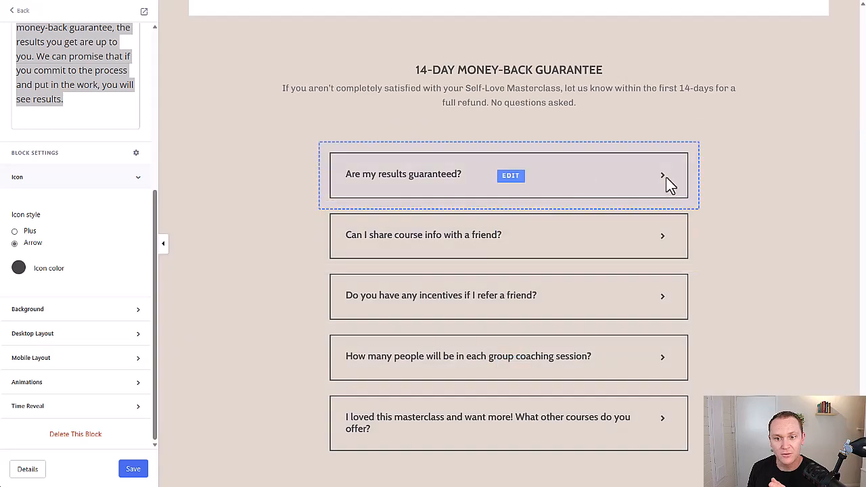
pyautogui.click(30, 237)
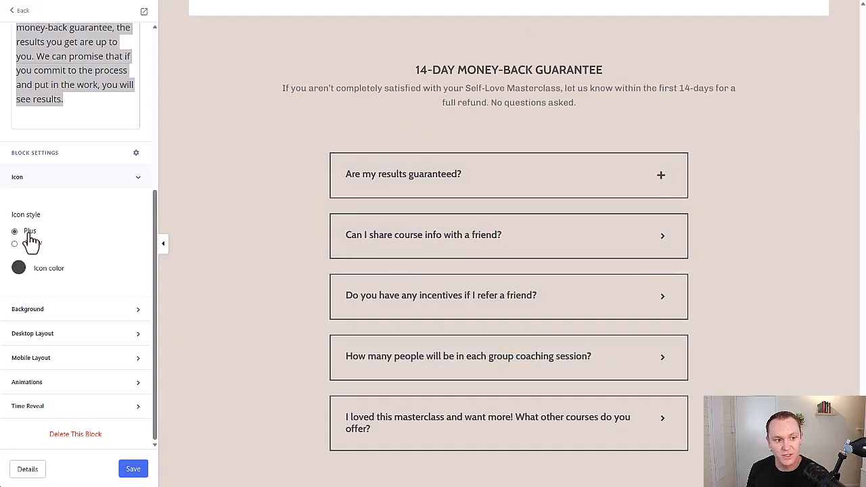
# Set the icon color of the "Are my results guaranteed?" accordion to dark orange.
pyautogui.click(16, 269)
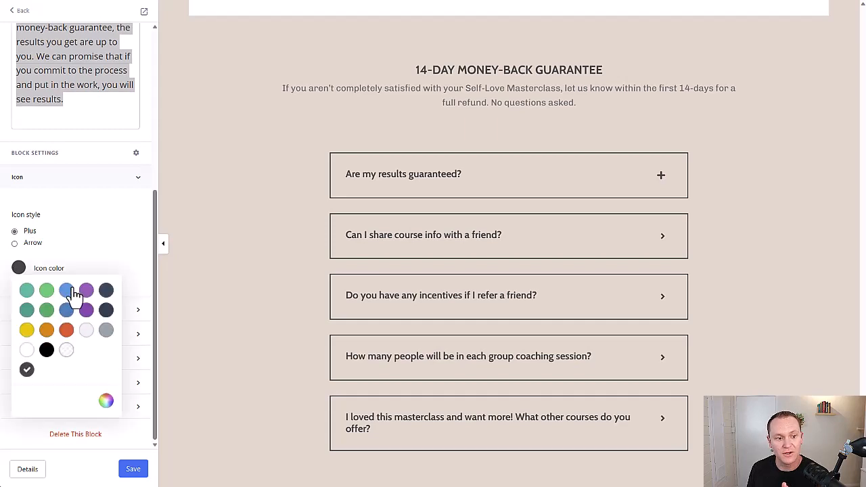
pyautogui.click(46, 330)
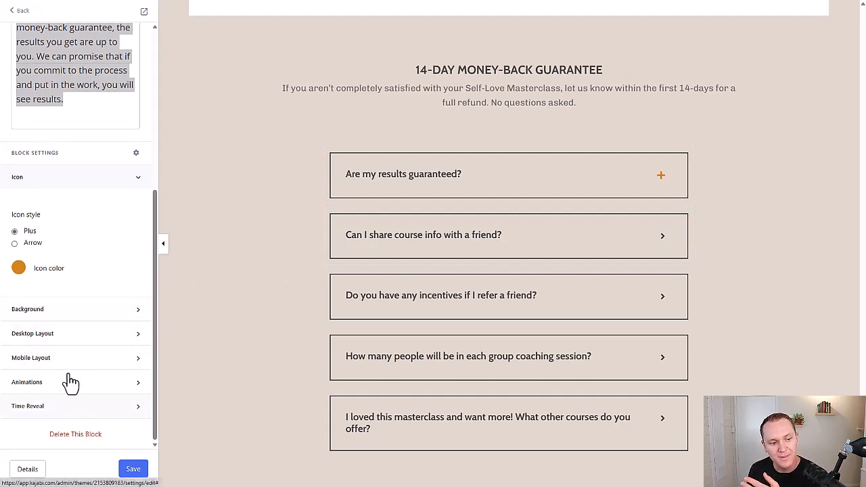
# Examine the alignment and spacing options in the accordion's desktop and mobile layout settings.
pyautogui.click(60, 334)
pyautogui.scroll(-3, 74, 332)
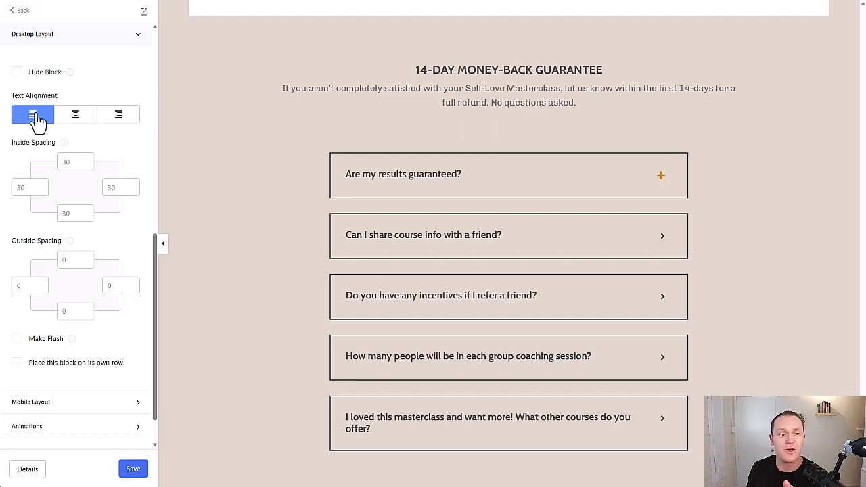
pyautogui.scroll(3, 54, 122)
pyautogui.click(97, 118)
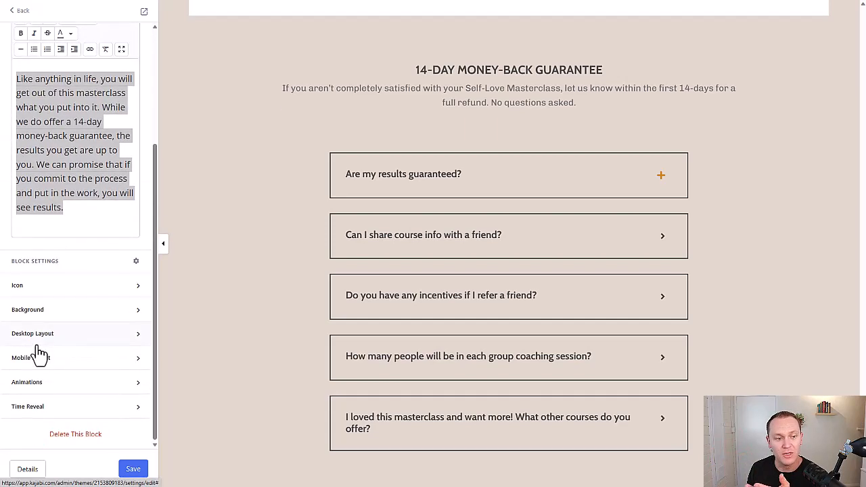
pyautogui.click(64, 361)
pyautogui.scroll(-5, 75, 325)
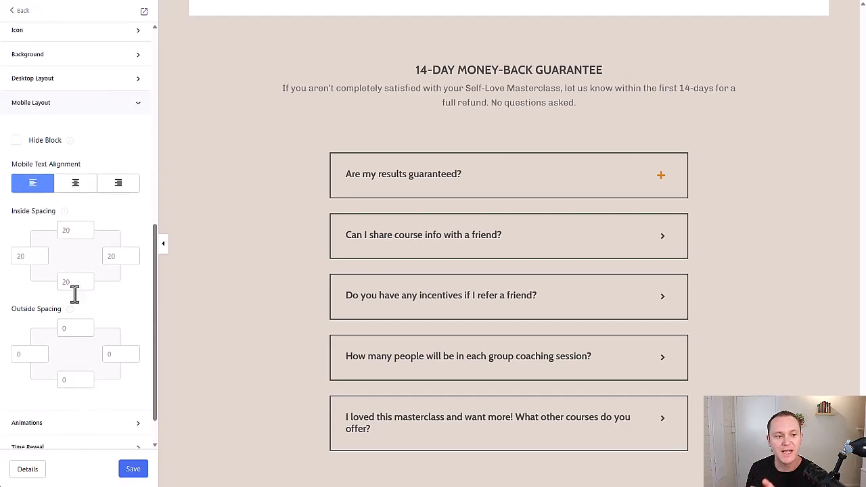
pyautogui.click(135, 104)
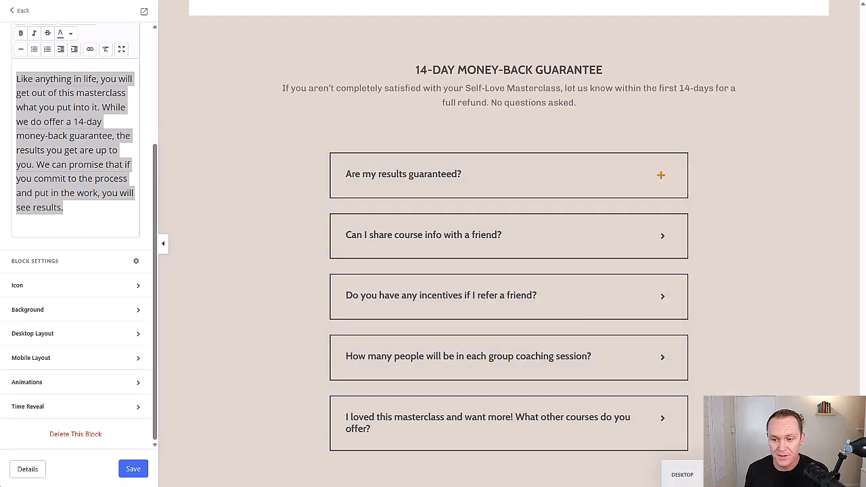
# Preview the sales page at successively smaller device sizes down to mobile, examining the content and pricing cards.
pyautogui.click(679, 475)
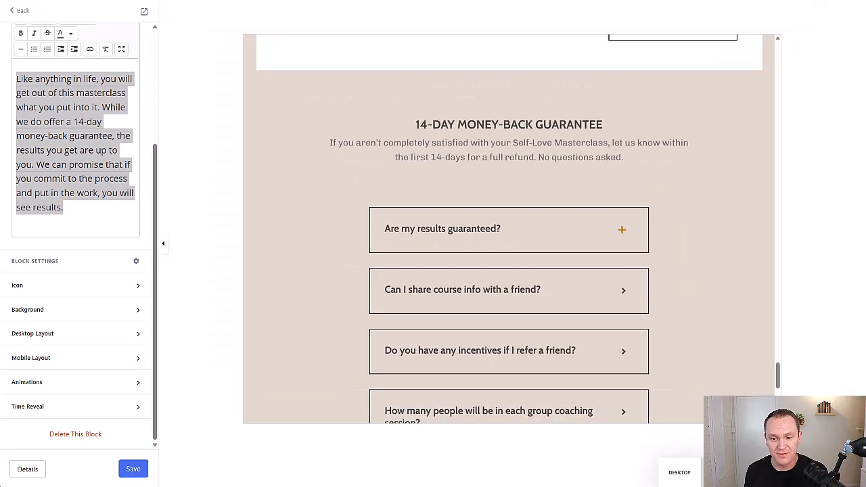
pyautogui.scroll(5, 587, 345)
pyautogui.scroll(-5, 587, 345)
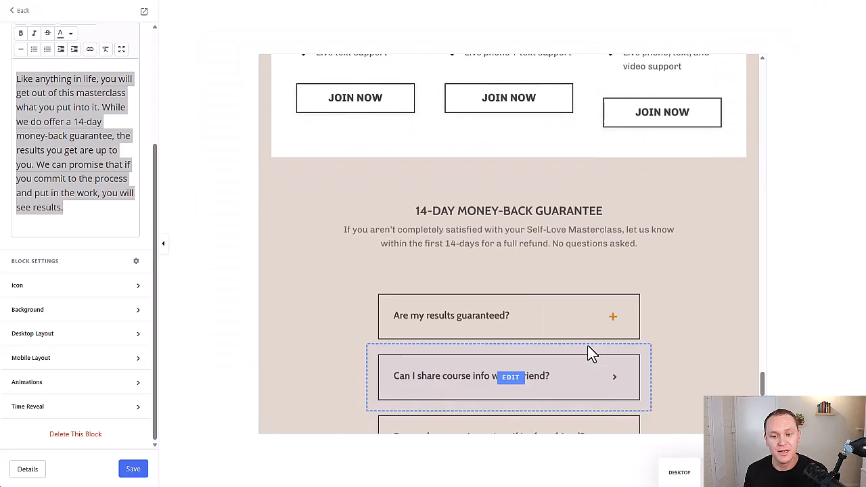
pyautogui.click(759, 472)
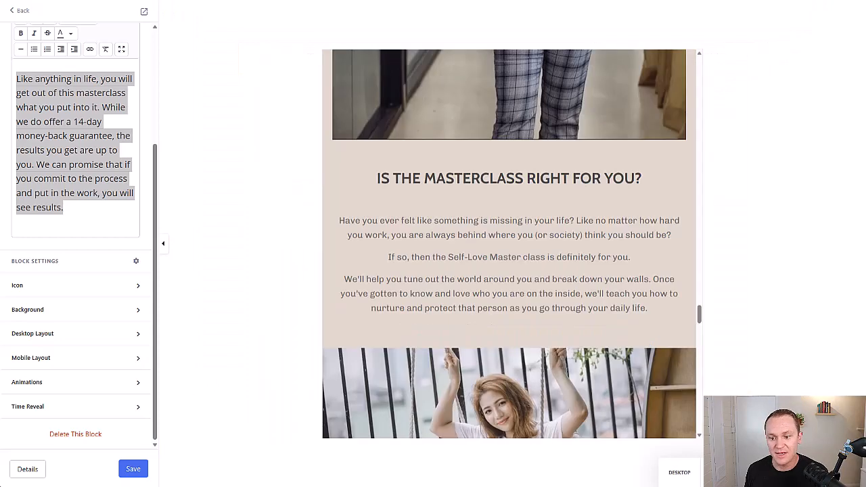
pyautogui.click(758, 472)
pyautogui.scroll(2, 533, 285)
pyautogui.scroll(-6, 534, 285)
pyautogui.scroll(-10, 533, 286)
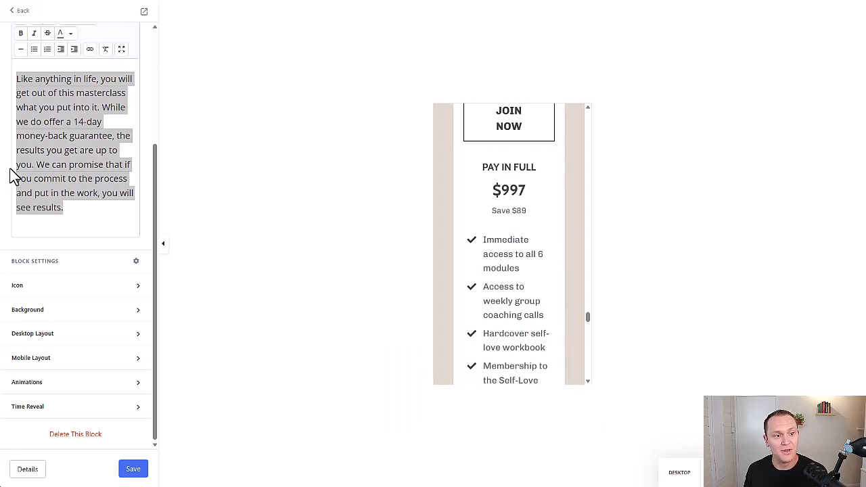
pyautogui.scroll(3, 11, 173)
# In the Pricing section, move the Pay In Full pricing card ahead of the Payment Plan card.
pyautogui.click(22, 12)
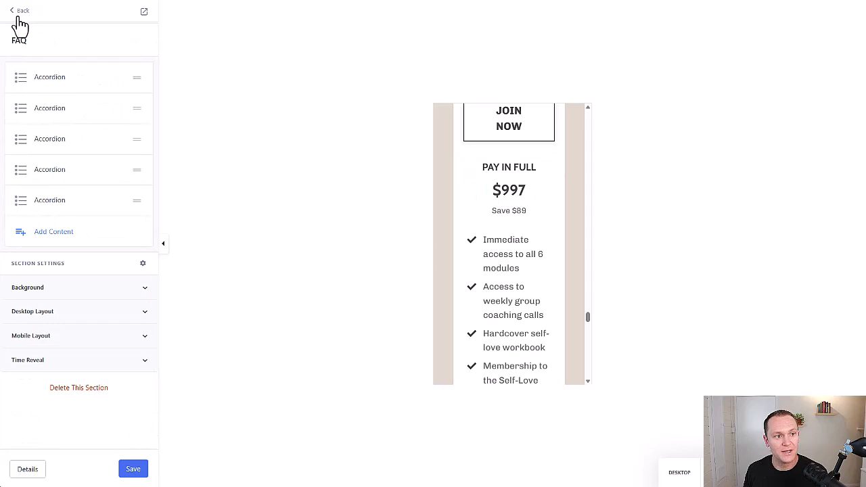
pyautogui.click(21, 12)
pyautogui.scroll(-1, 80, 338)
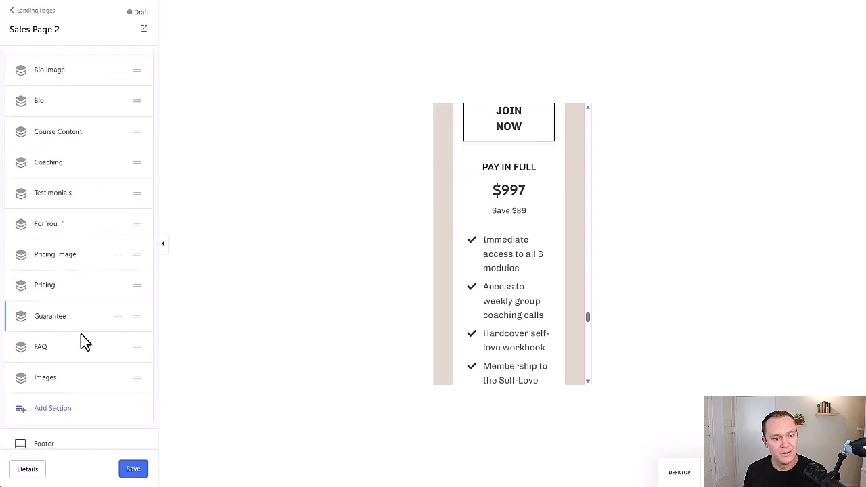
pyautogui.click(45, 286)
pyautogui.moveTo(137, 138); pyautogui.dragTo(141, 112)
# Check the order of the pricing cards in the mobile preview and again in the desktop preview.
pyautogui.scroll(3, 501, 264)
pyautogui.scroll(6, 501, 264)
pyautogui.scroll(-1, 499, 260)
pyautogui.scroll(-2, 495, 261)
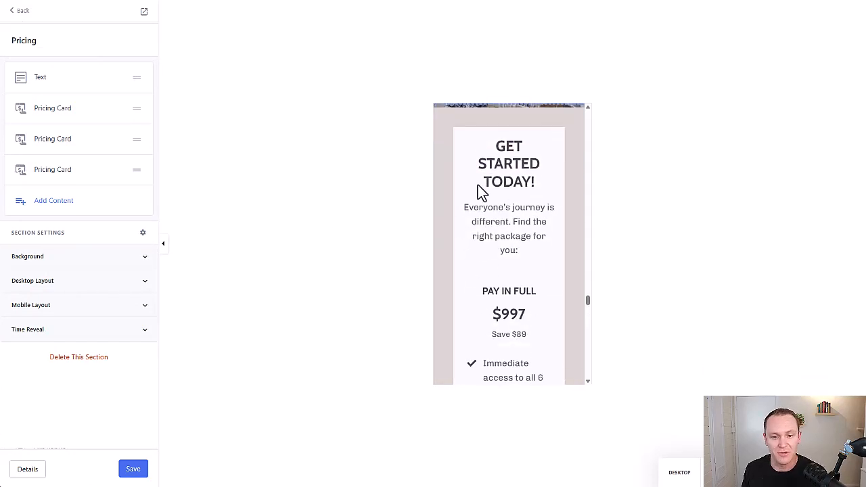
pyautogui.scroll(-12, 476, 163)
pyautogui.scroll(-5, 469, 234)
pyautogui.scroll(2, 469, 234)
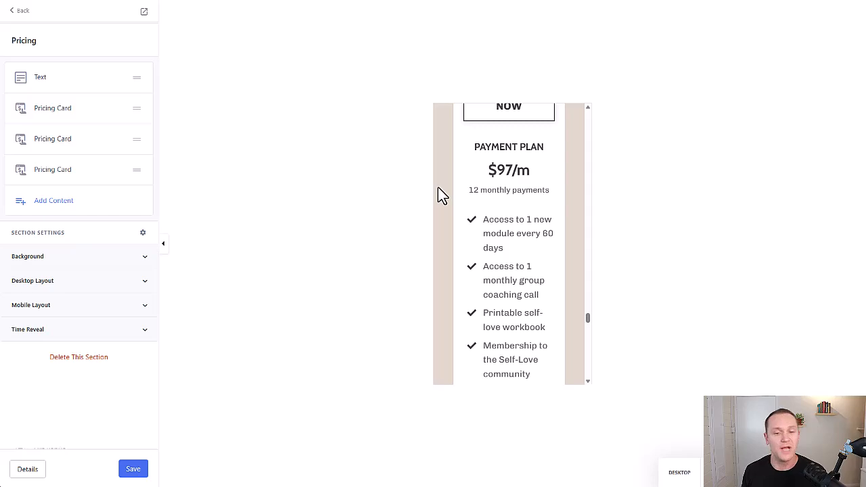
pyautogui.click(678, 472)
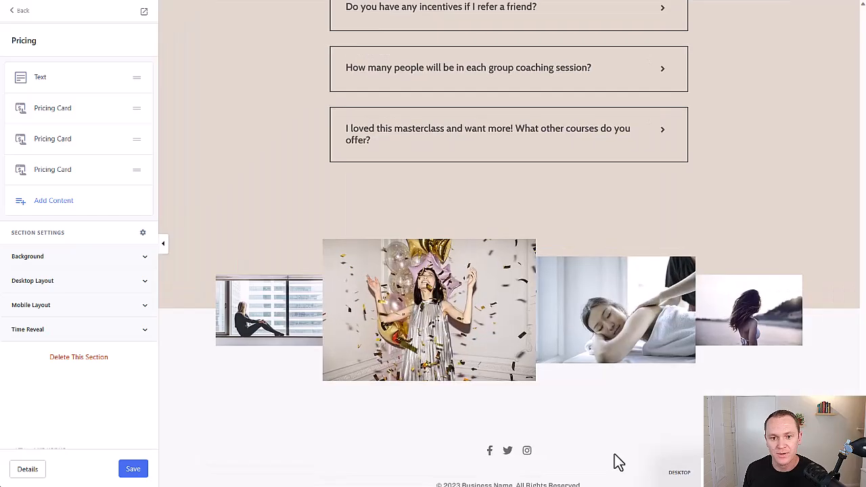
pyautogui.scroll(15, 357, 233)
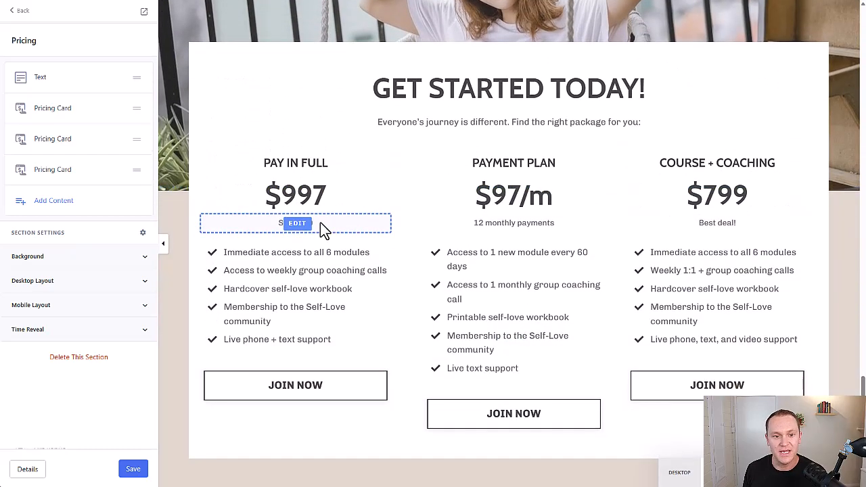
# Set the button action of the Pay In Full card's JOIN NOW button to Go to a Checkout Page.
pyautogui.scroll(-3, 361, 223)
pyautogui.click(324, 255)
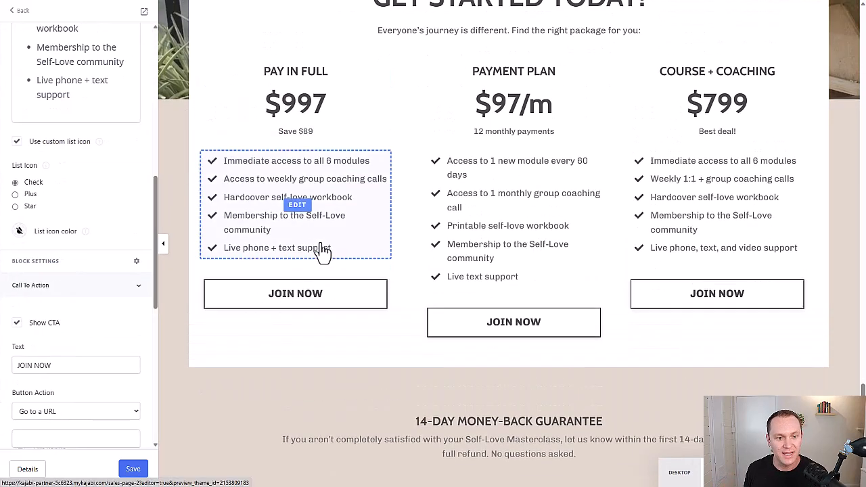
pyautogui.scroll(-3, 84, 297)
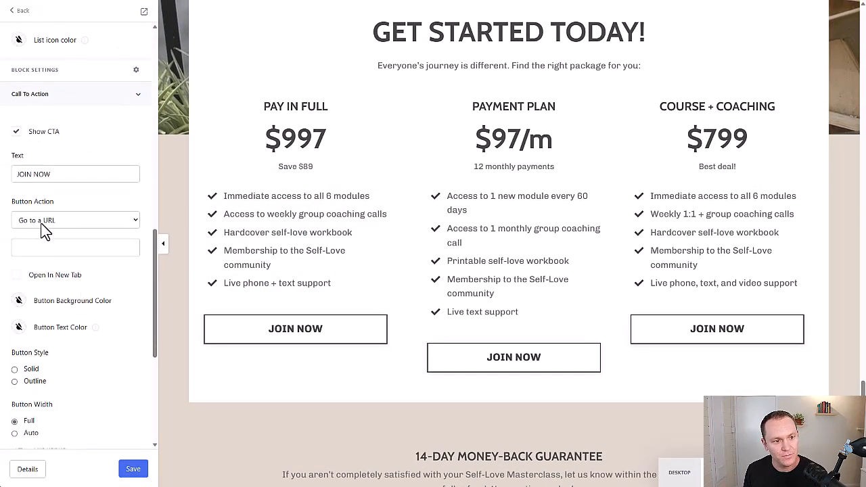
pyautogui.click(107, 218)
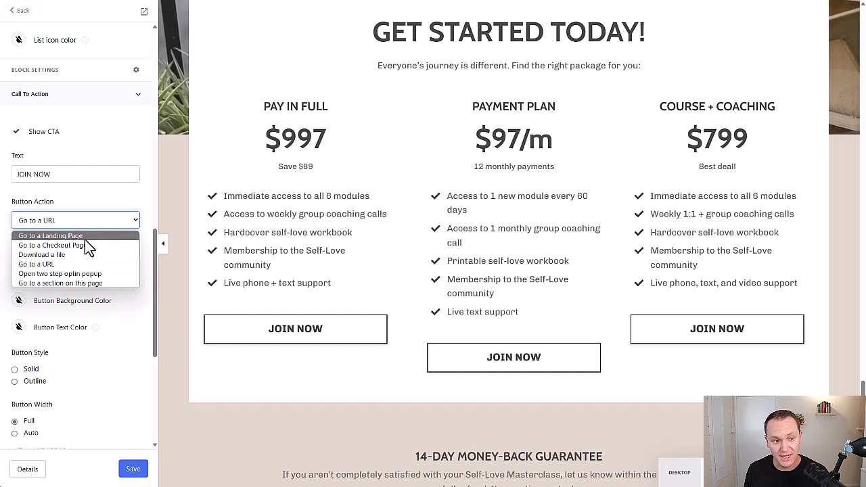
pyautogui.click(43, 245)
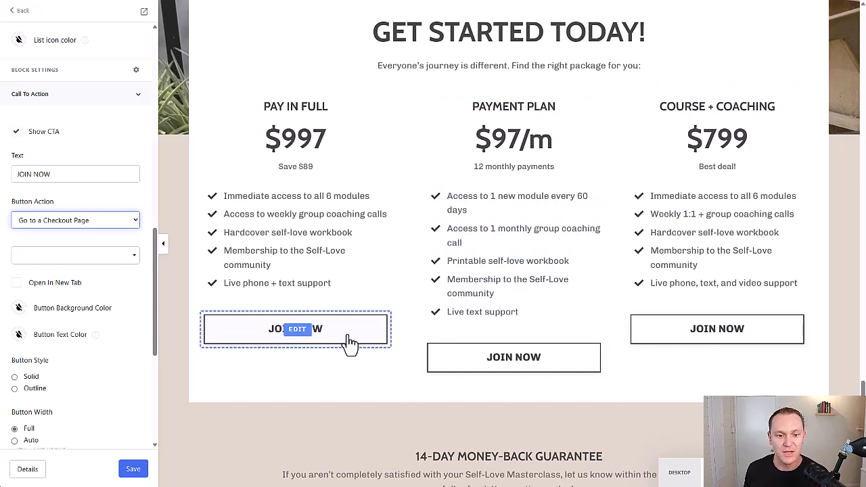
# Make the Payment Plan card's JOIN NOW button go to the checkout page of "My sweet mini course - Payment Plan".
pyautogui.click(477, 360)
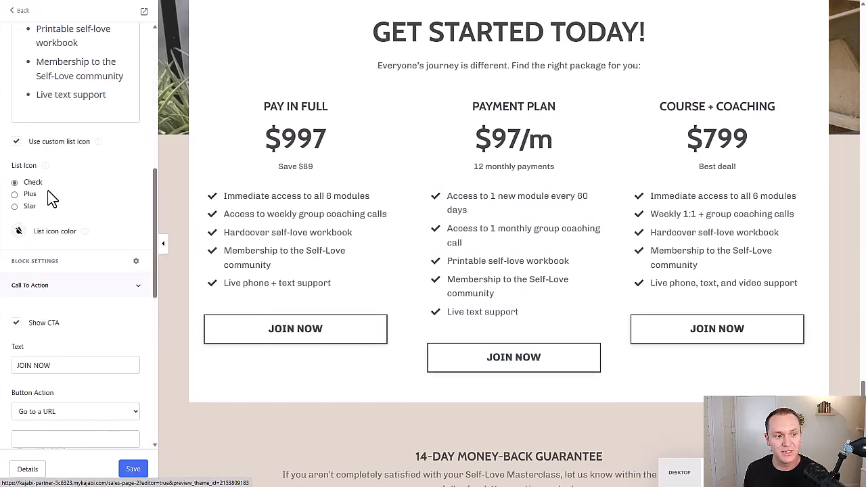
pyautogui.scroll(4, 66, 275)
pyautogui.scroll(-5, 29, 271)
pyautogui.scroll(-5, 31, 270)
pyautogui.click(82, 162)
pyautogui.click(75, 179)
pyautogui.click(74, 194)
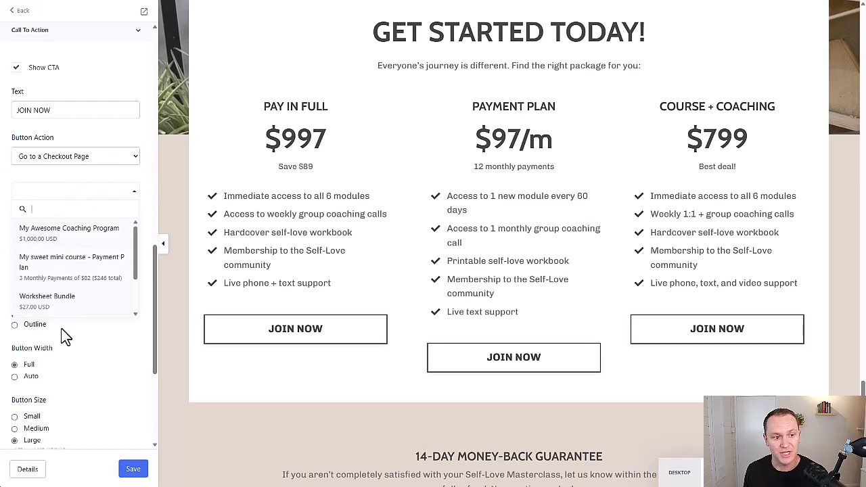
pyautogui.click(78, 272)
# Choose "My Awesome Coaching Program" as the checkout offer for the Pay In Full card's JOIN NOW button.
pyautogui.click(248, 343)
pyautogui.scroll(-3, 45, 201)
pyautogui.scroll(-5, 45, 200)
pyautogui.click(91, 246)
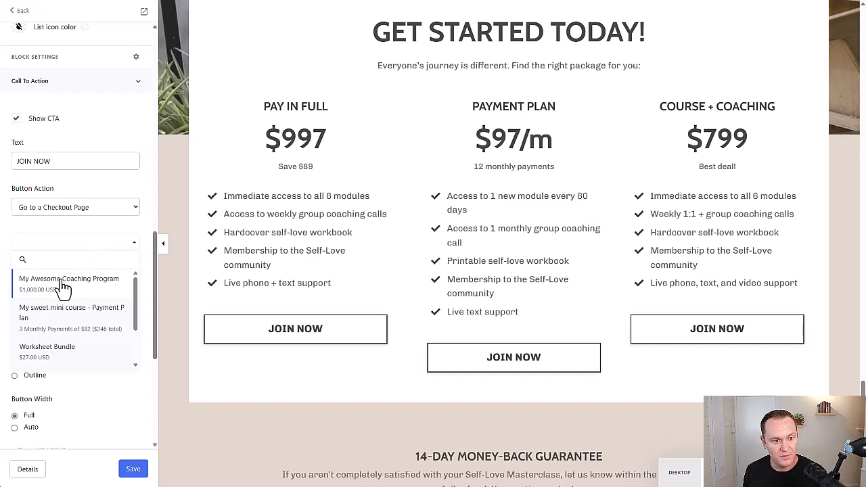
pyautogui.click(62, 287)
pyautogui.scroll(-1, 154, 386)
pyautogui.scroll(-3, 149, 385)
pyautogui.scroll(13, 113, 352)
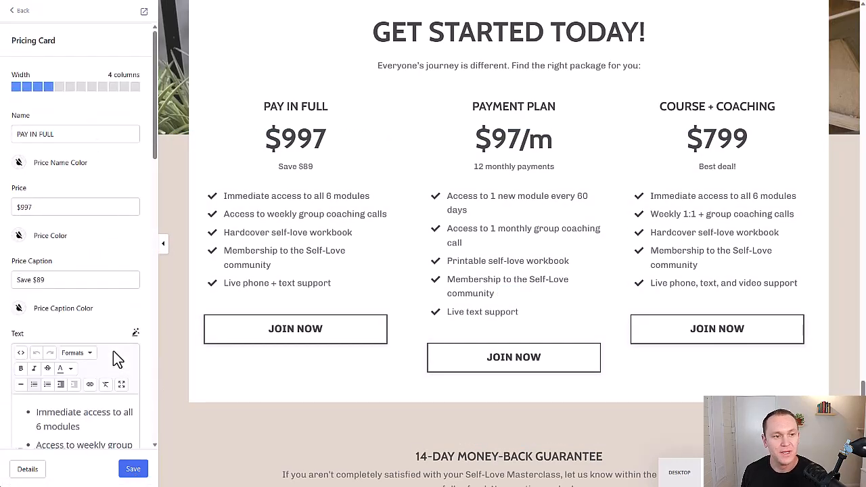
# Leave the pricing card settings, save the page's changes, and open the page details.
pyautogui.click(24, 11)
pyautogui.click(27, 12)
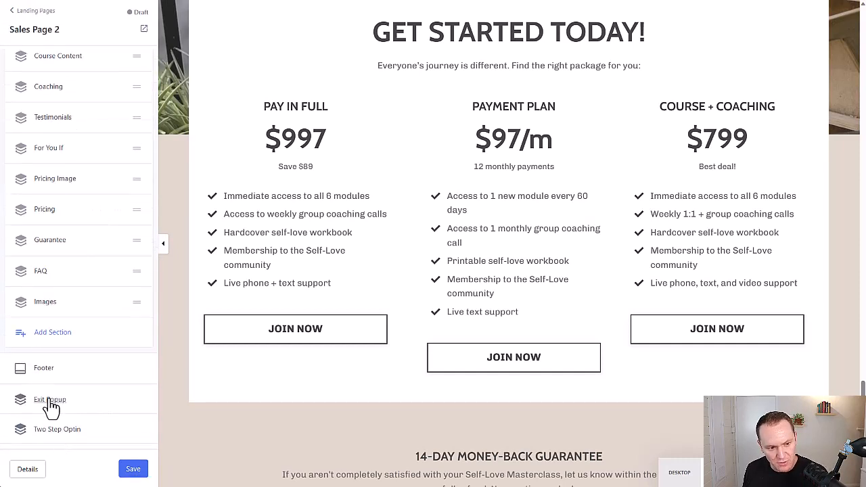
pyautogui.click(30, 473)
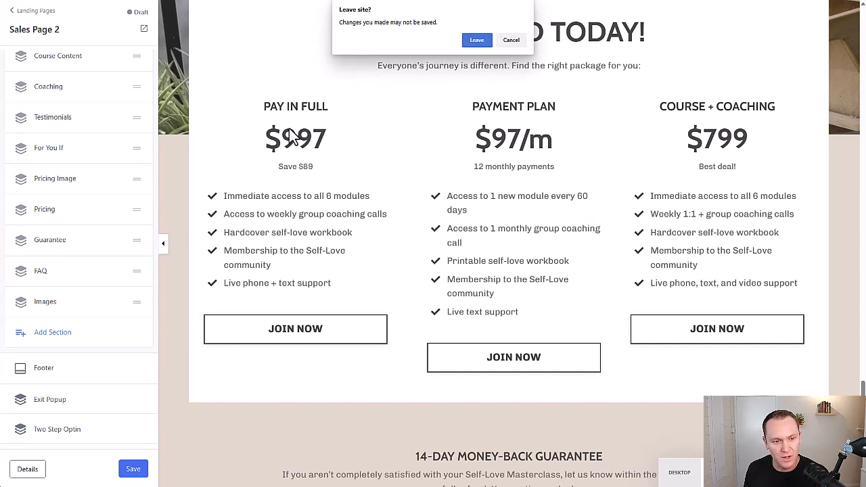
pyautogui.click(511, 40)
pyautogui.click(134, 467)
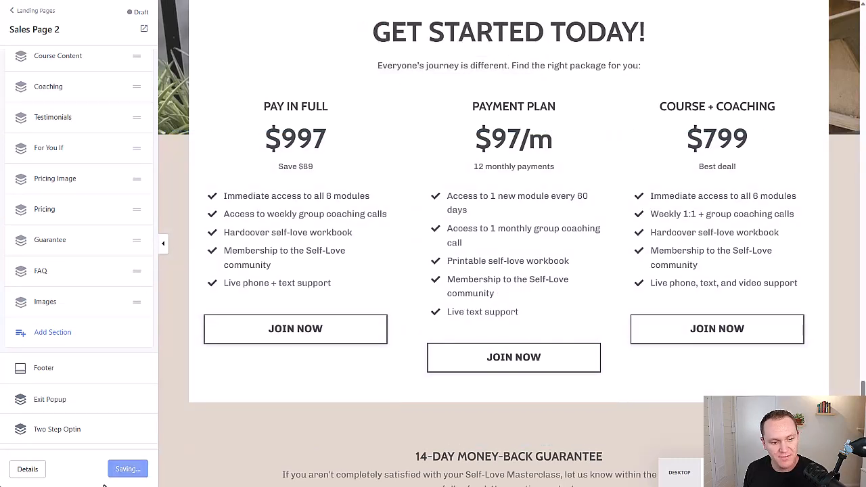
pyautogui.click(27, 470)
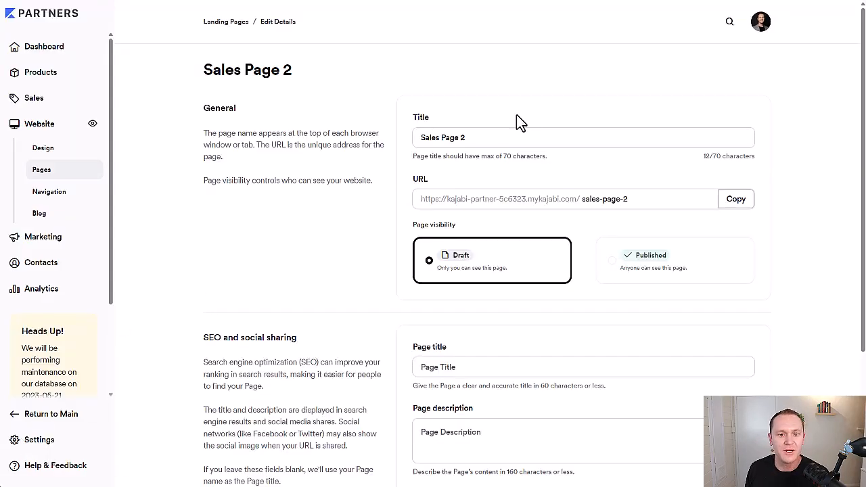
# Change the landing page's title to "Join Effortless Income Today!".
pyautogui.moveTo(483, 138); pyautogui.dragTo(332, 144)
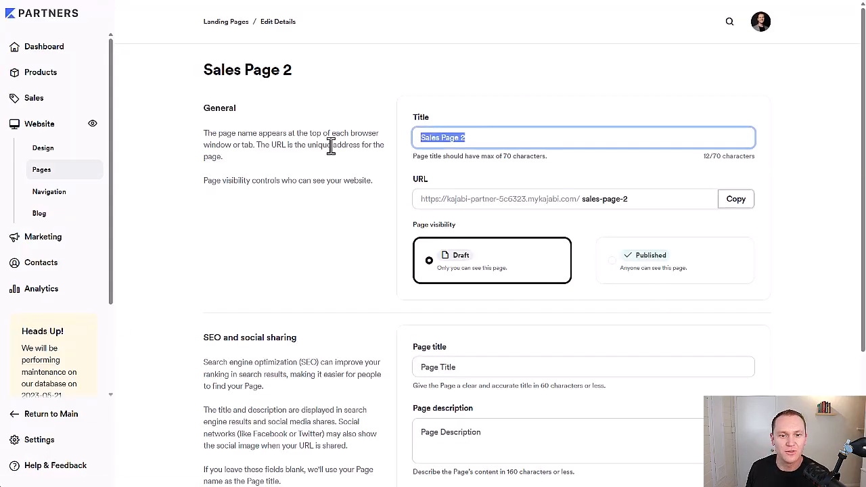
pyautogui.click(474, 78)
pyautogui.scroll(-1, 473, 78)
pyautogui.scroll(1, 472, 71)
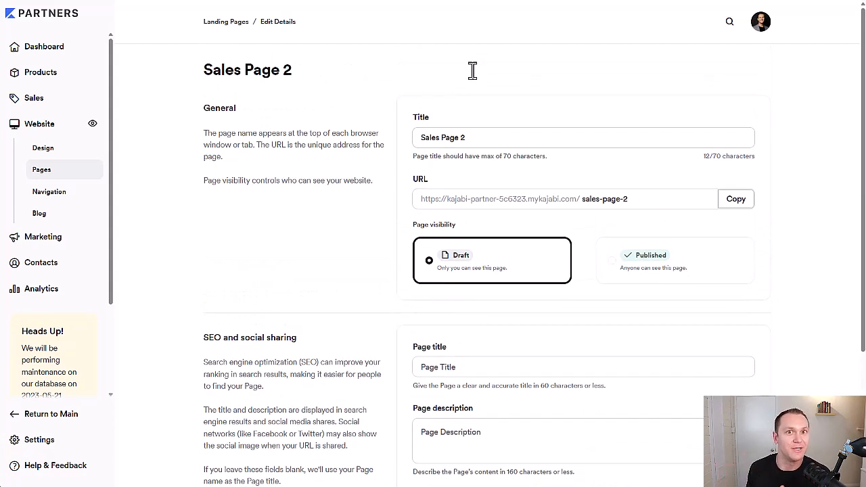
pyautogui.moveTo(474, 136); pyautogui.dragTo(402, 147)
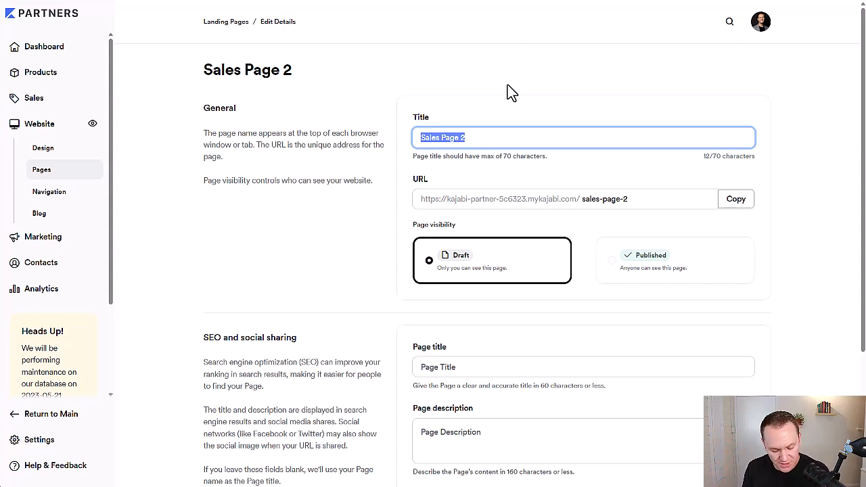
pyautogui.write('Join')
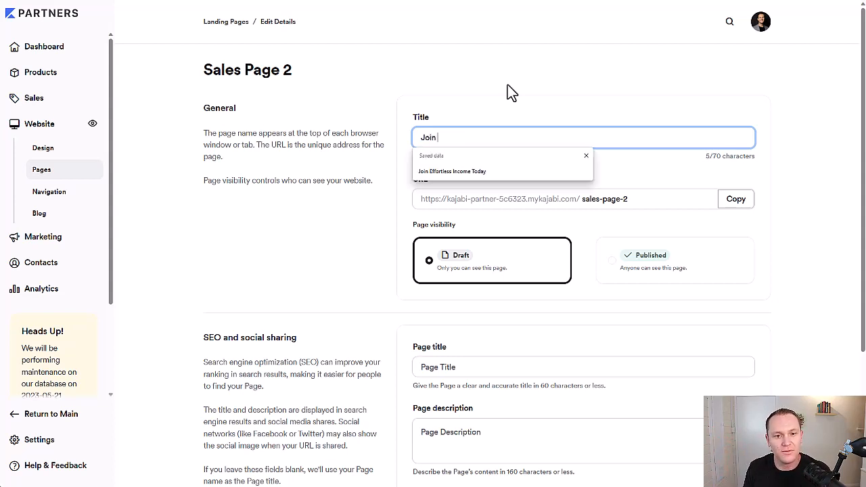
pyautogui.click(501, 171)
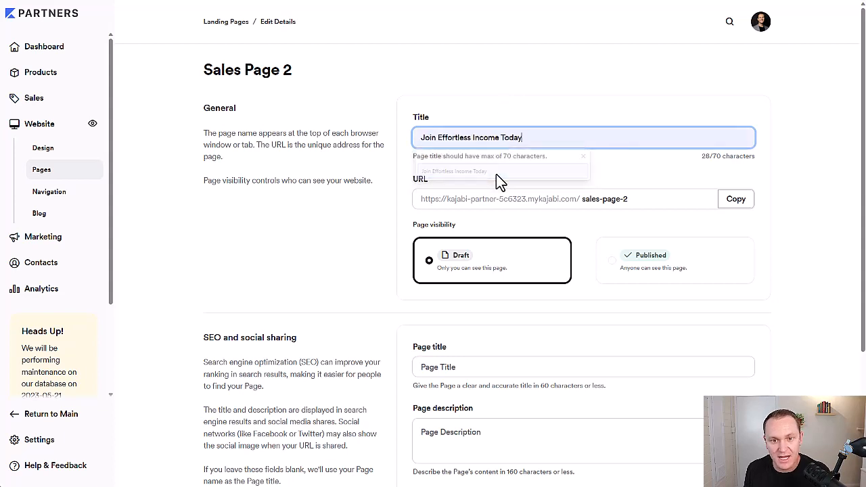
pyautogui.write('!')
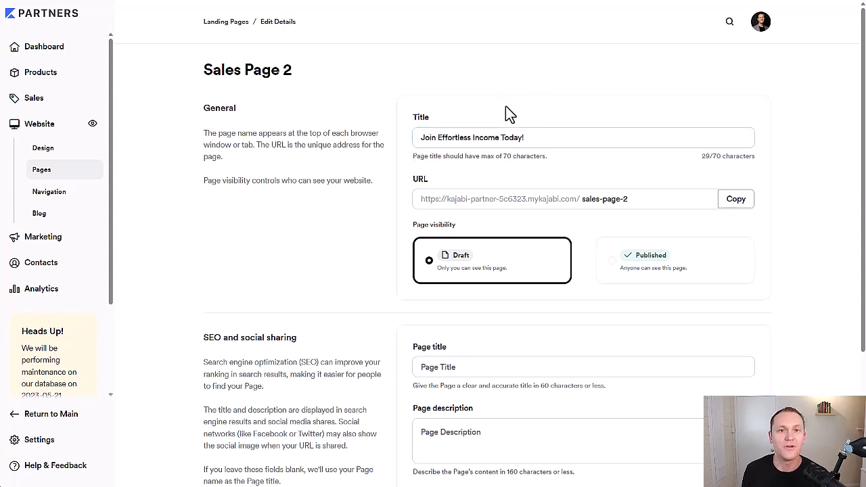
pyautogui.scroll(-1, 507, 109)
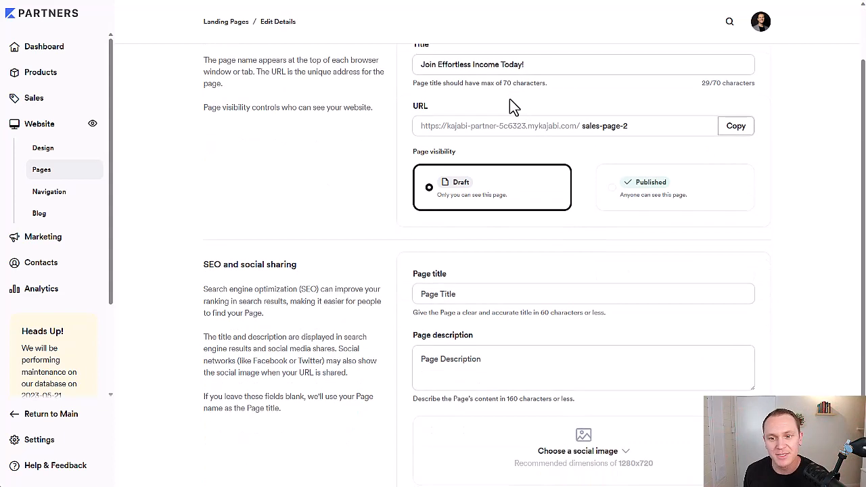
# Replace the landing page's URL slug with "effortless".
pyautogui.moveTo(642, 126); pyautogui.dragTo(556, 142)
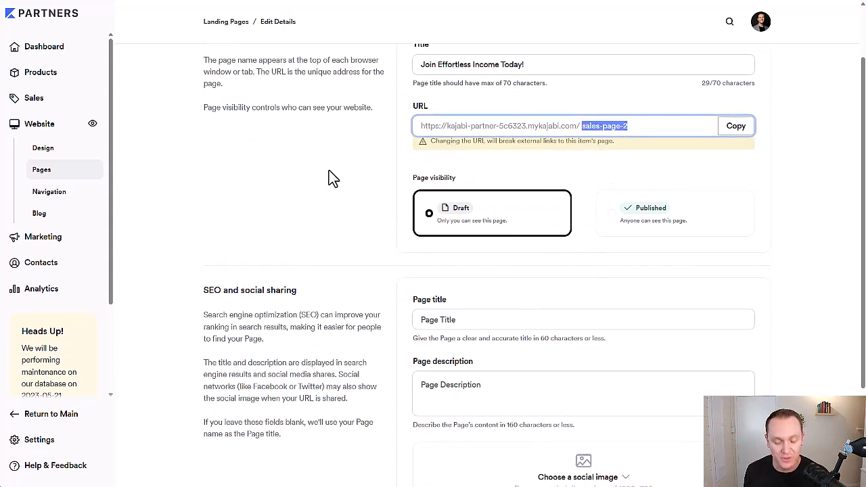
pyautogui.press('BackSpace')
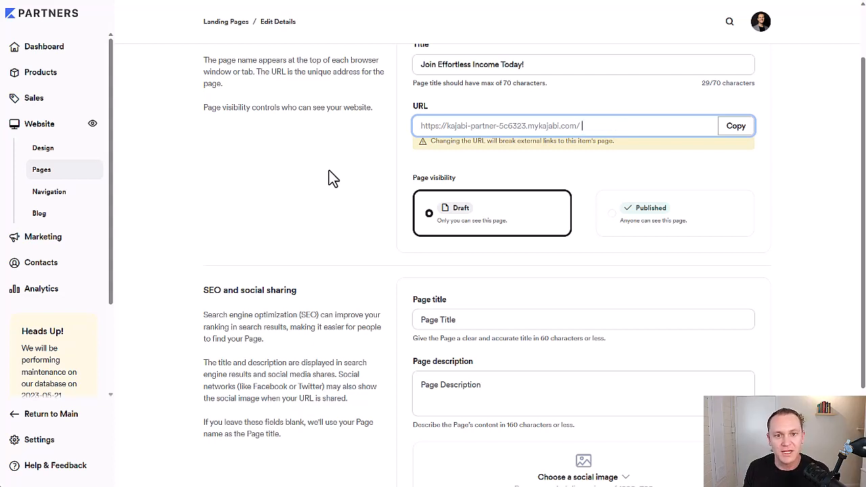
pyautogui.write('ei')
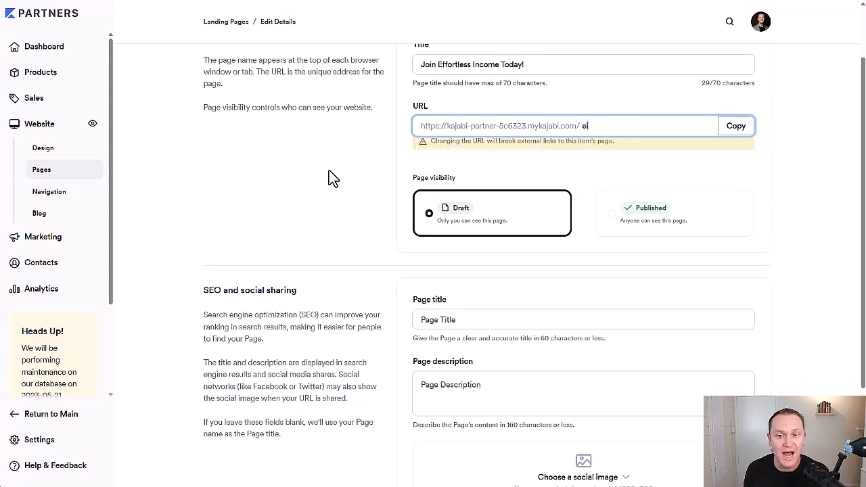
pyautogui.write('ffortless')
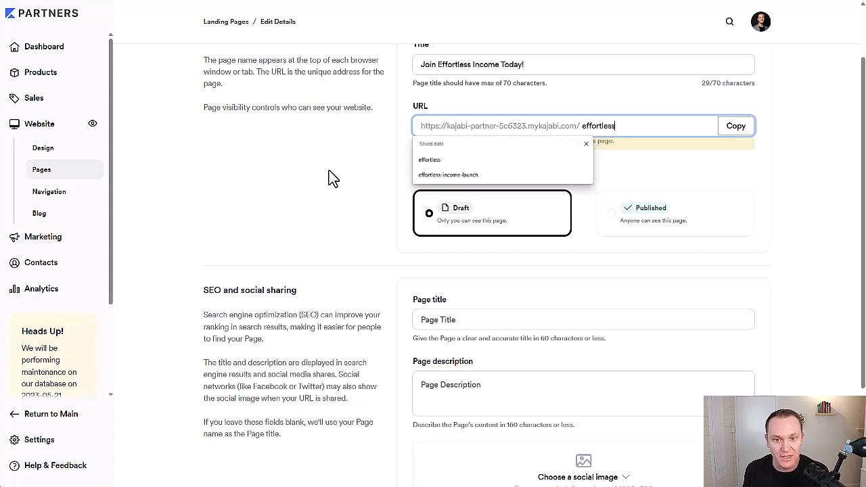
pyautogui.click(412, 157)
pyautogui.moveTo(570, 129); pyautogui.dragTo(410, 127)
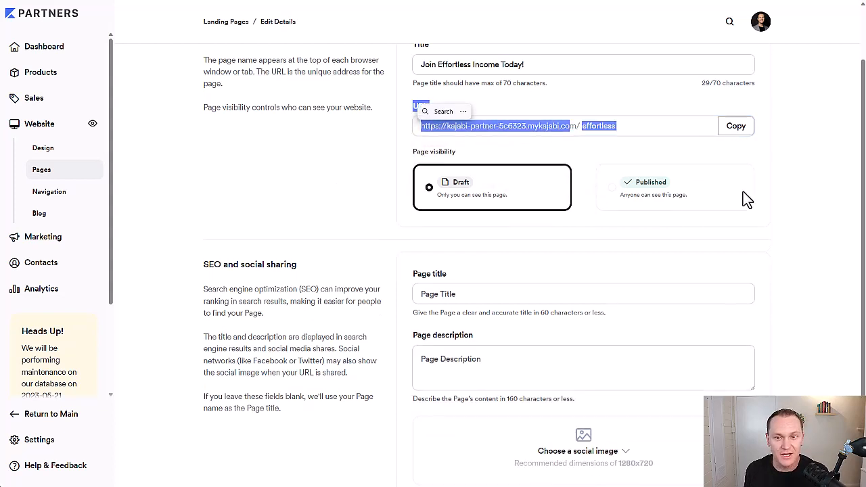
pyautogui.click(827, 164)
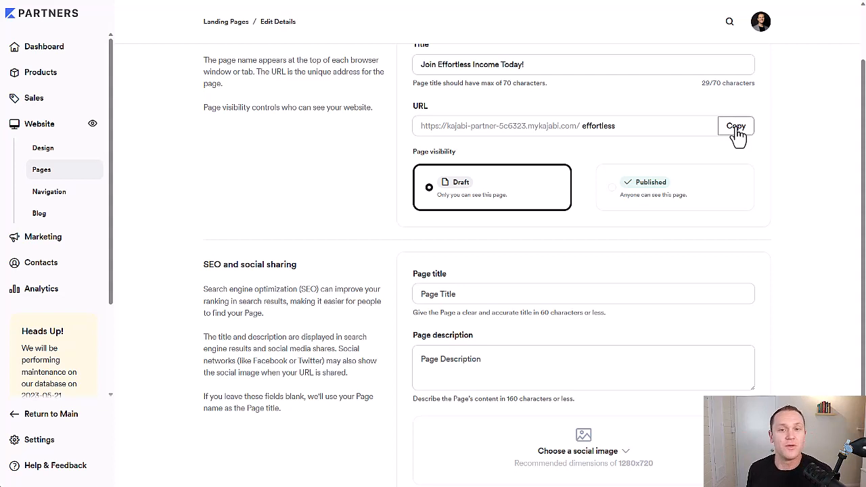
# Set the landing page's visibility to Published.
pyautogui.click(612, 196)
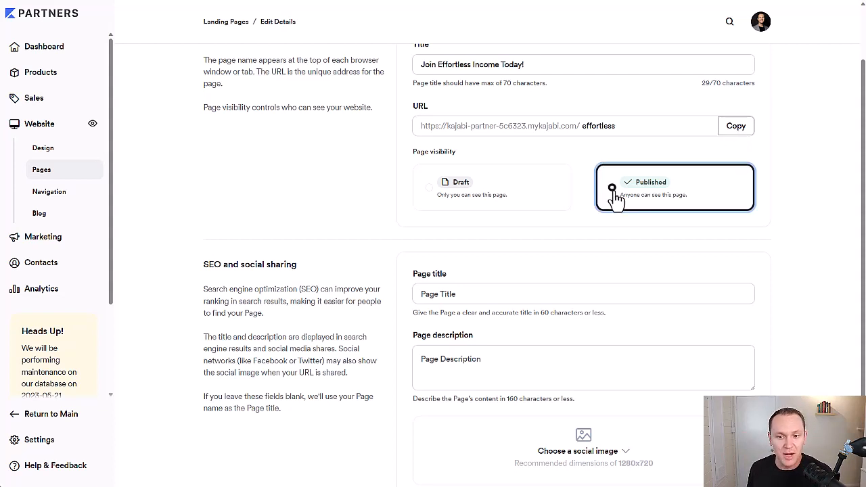
pyautogui.scroll(2, 301, 192)
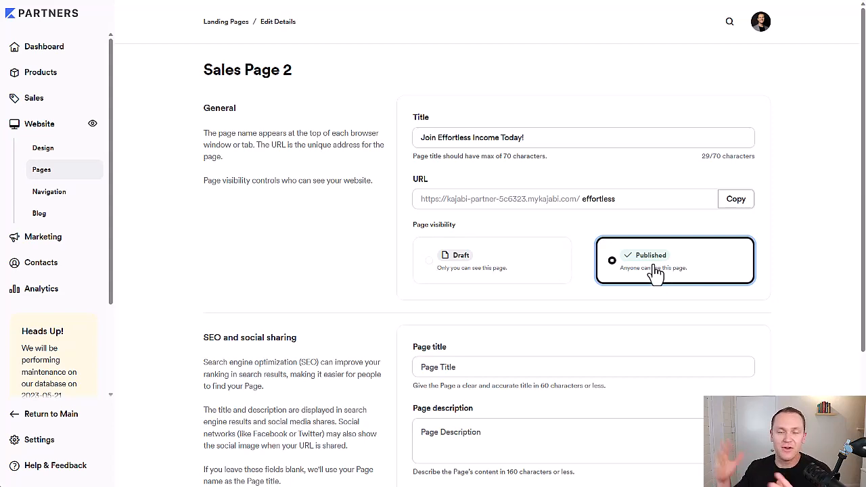
pyautogui.scroll(-2, 799, 247)
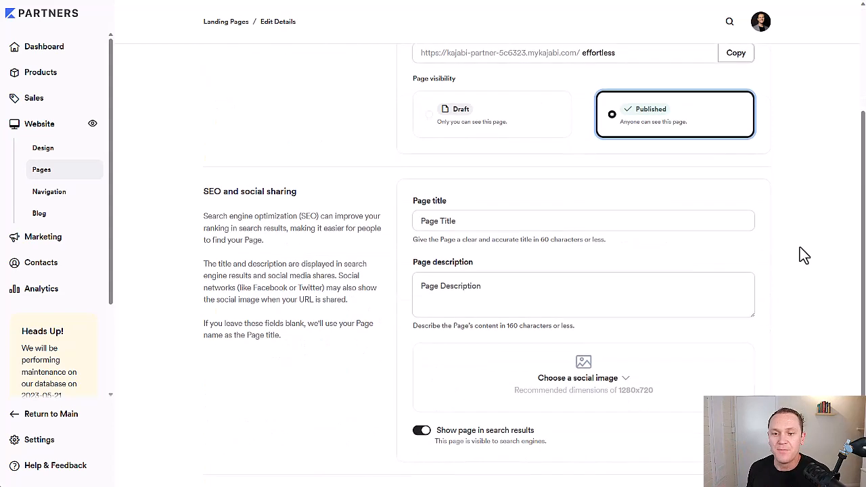
pyautogui.scroll(3, 800, 248)
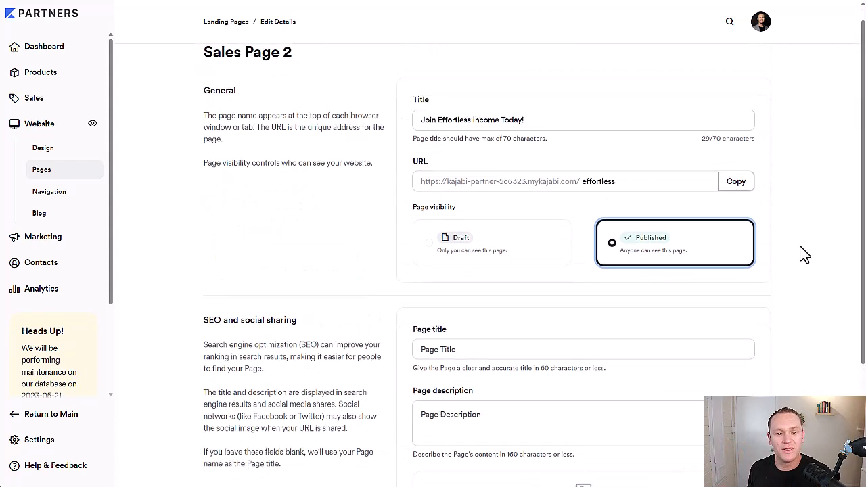
pyautogui.scroll(-1, 800, 248)
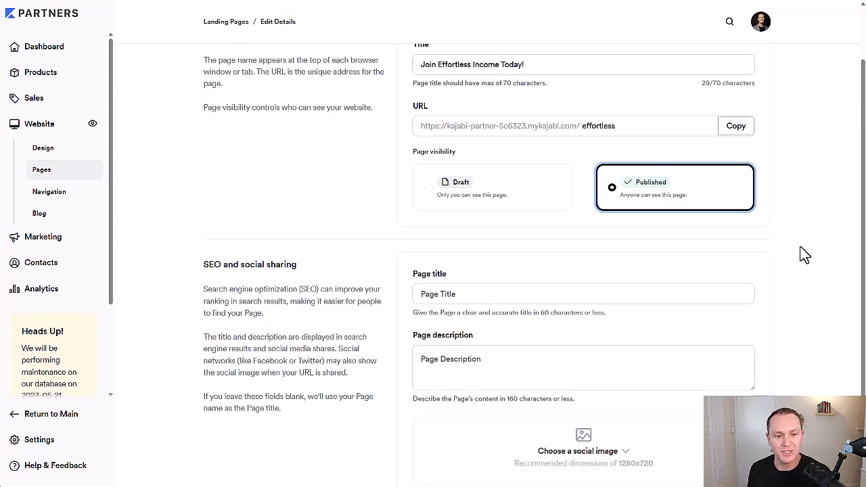
# Turn off showing the page in search results in the SEO and social sharing settings.
pyautogui.moveTo(291, 263); pyautogui.dragTo(189, 270)
pyautogui.click(176, 303)
pyautogui.scroll(-2, 176, 309)
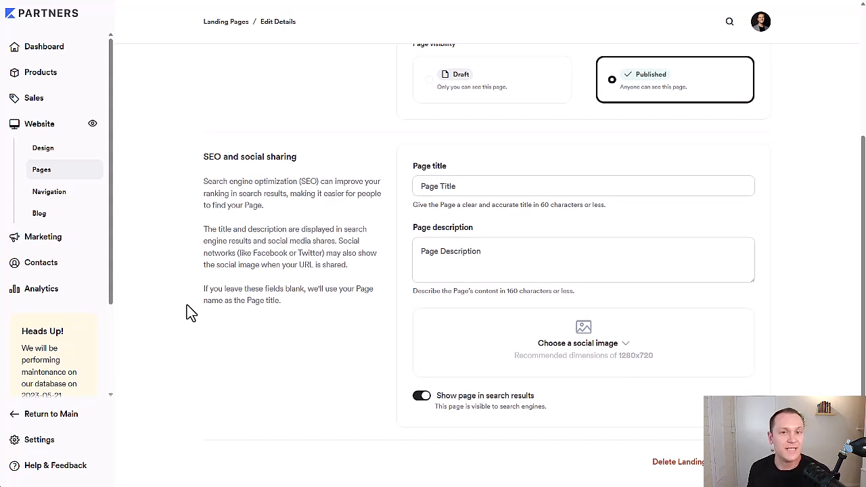
pyautogui.click(421, 398)
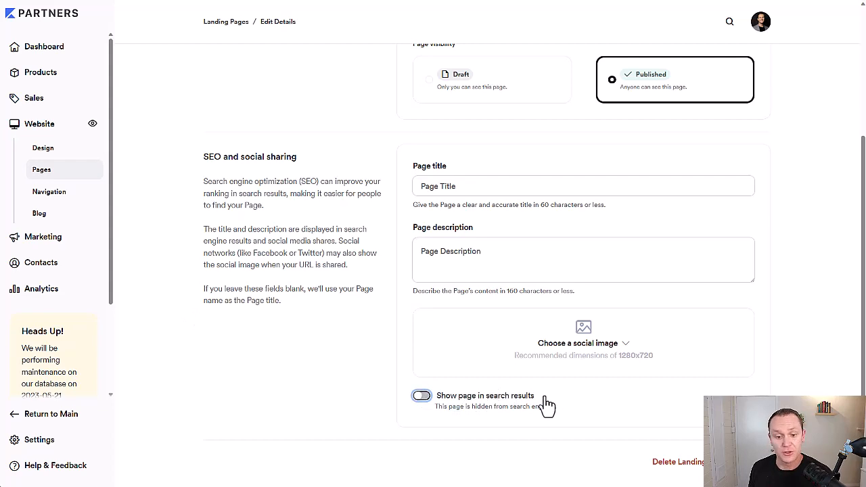
pyautogui.scroll(3, 317, 375)
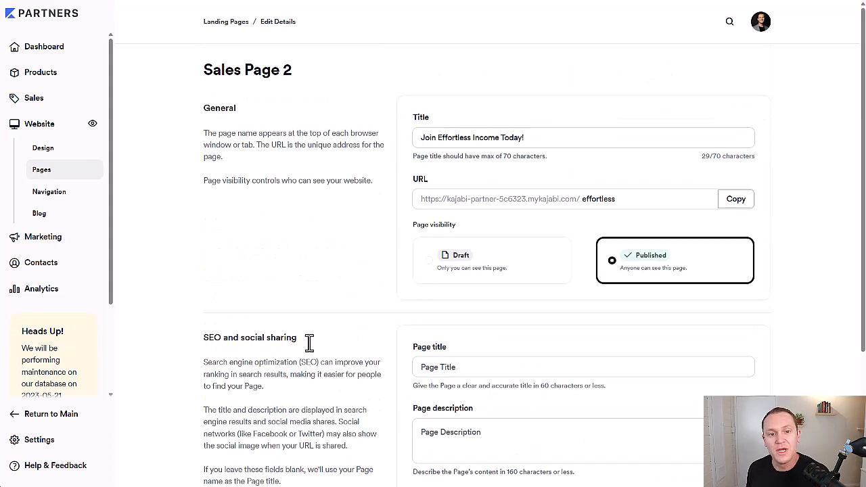
pyautogui.scroll(-1, 285, 262)
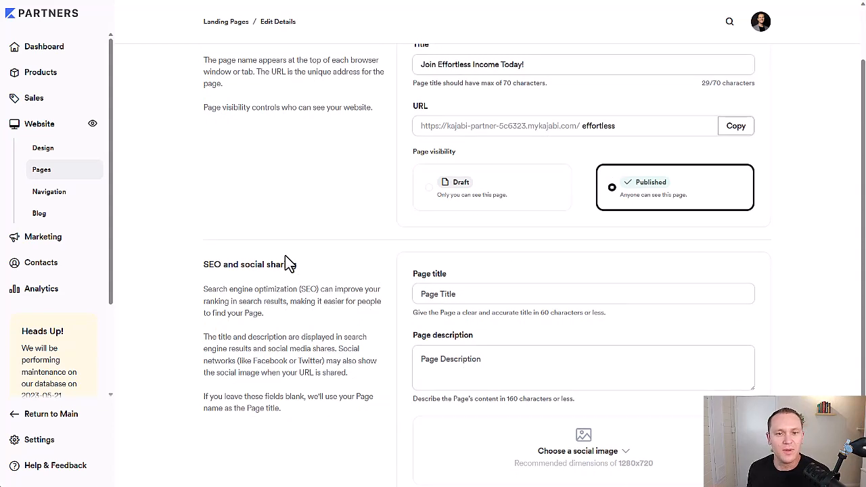
pyautogui.scroll(-2, 286, 263)
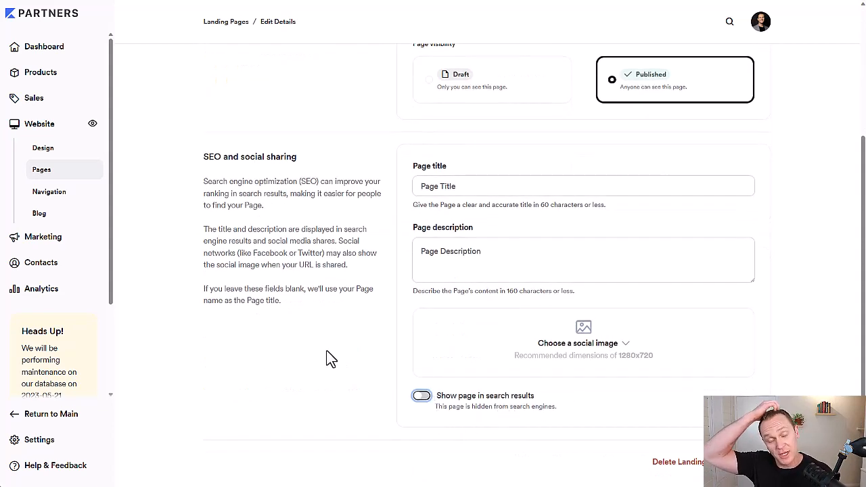
pyautogui.scroll(3, 329, 353)
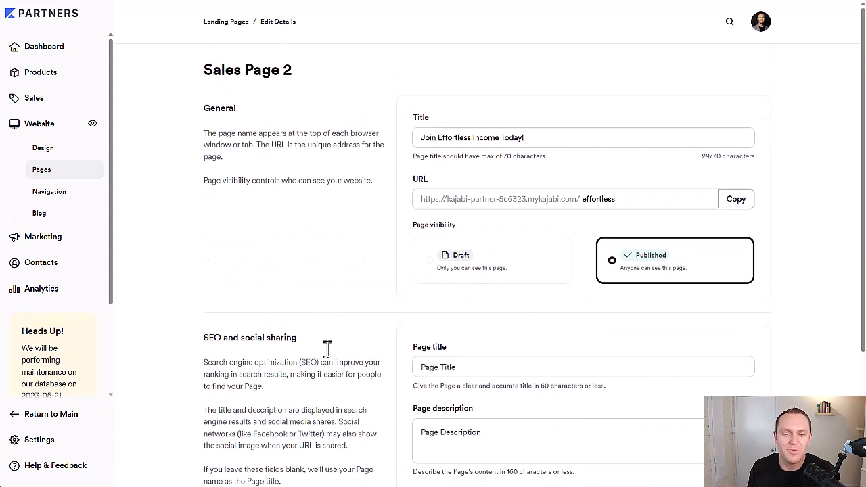